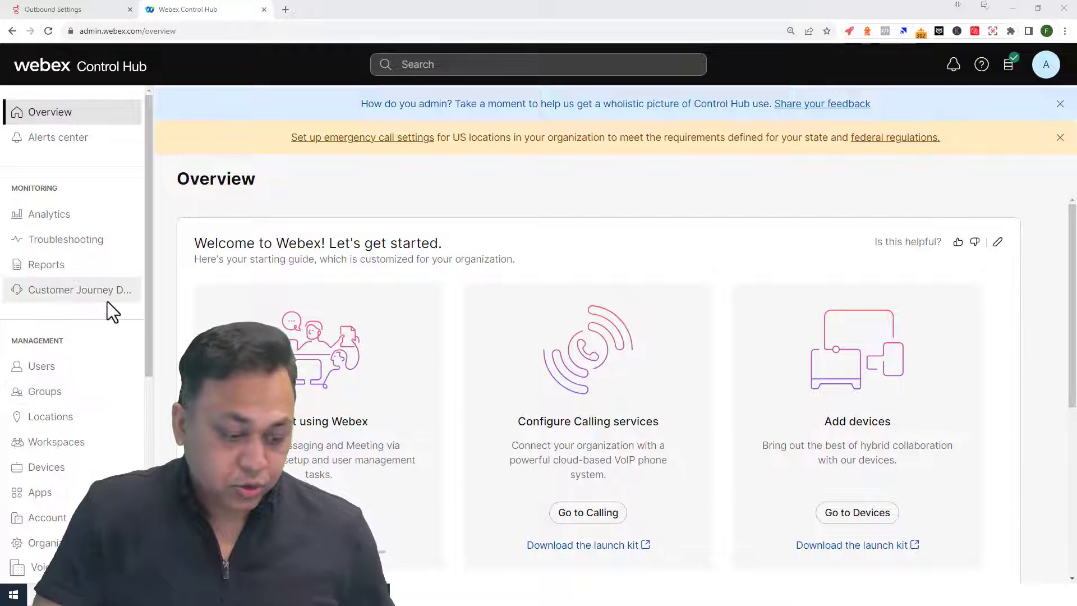
# - Go to Contact Center > Flows and open the VBCHelpDesk flow in Flow Designer
pyautogui.scroll(-5, 111, 308)
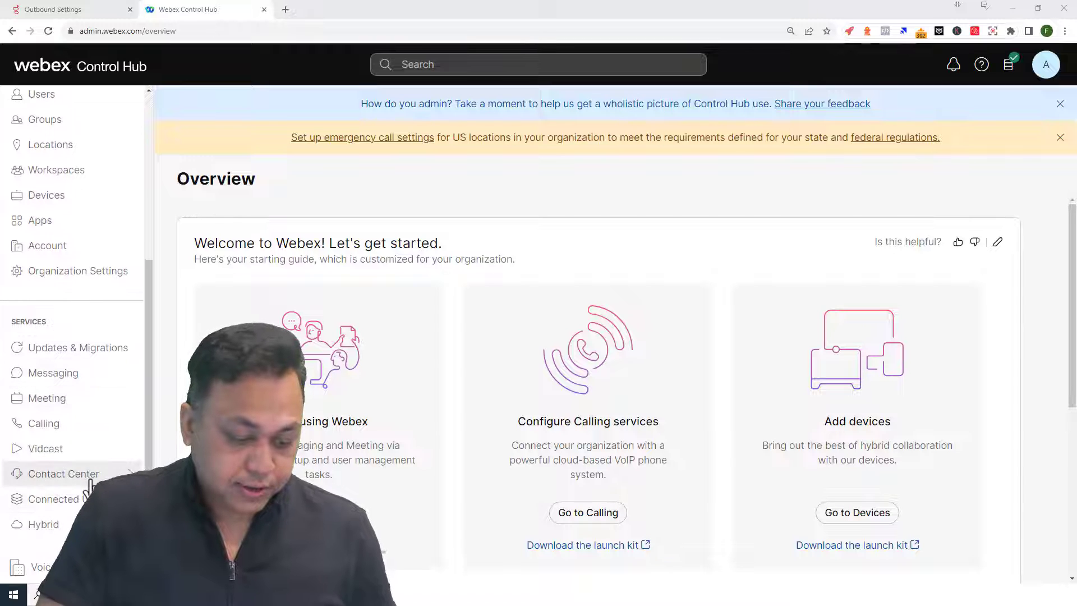
pyautogui.click(84, 475)
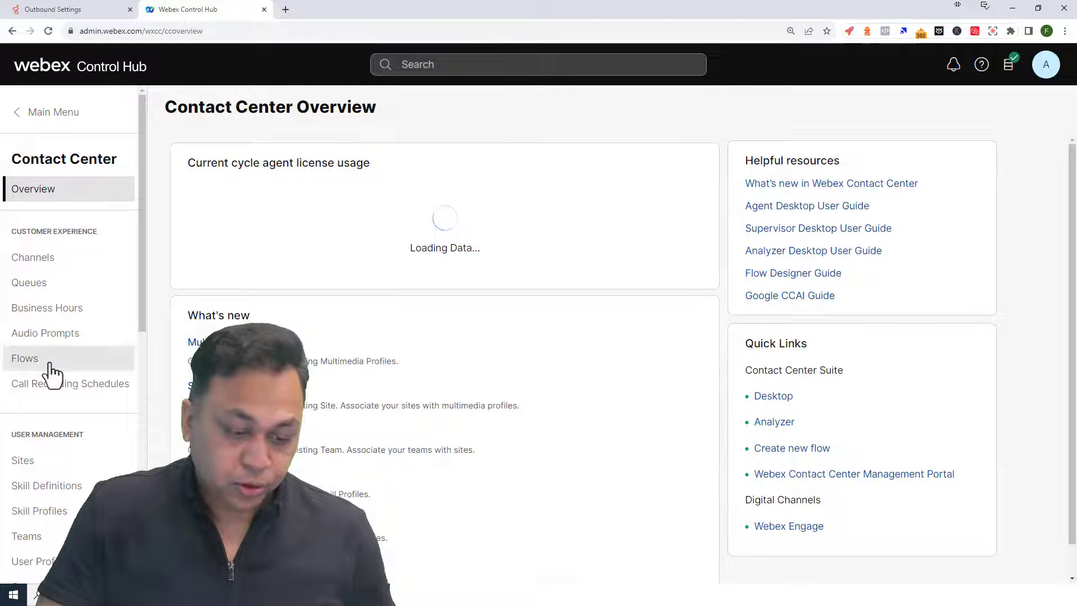
pyautogui.click(48, 365)
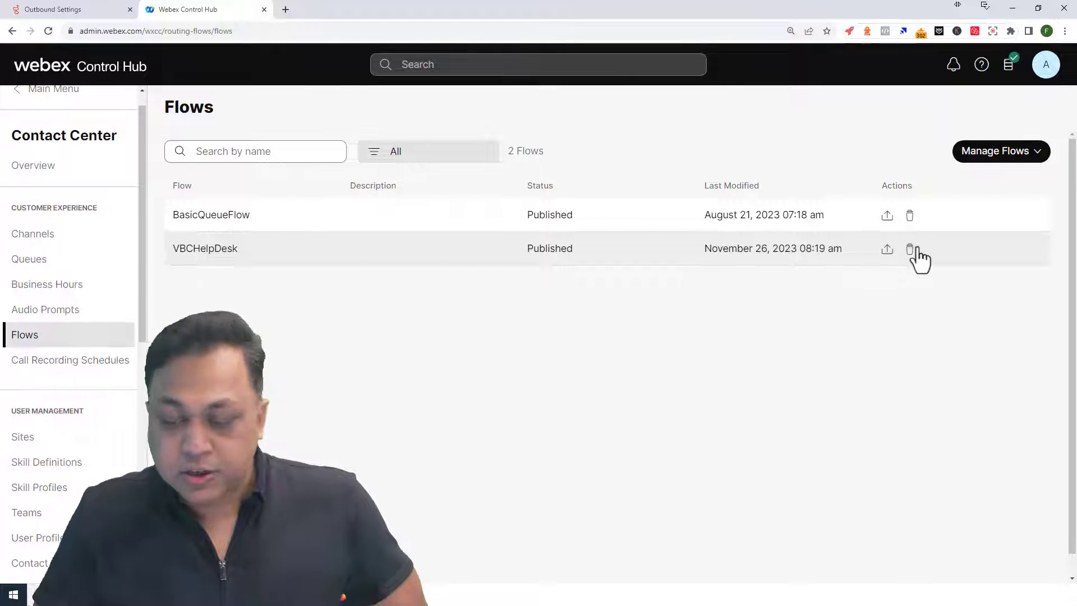
pyautogui.click(205, 250)
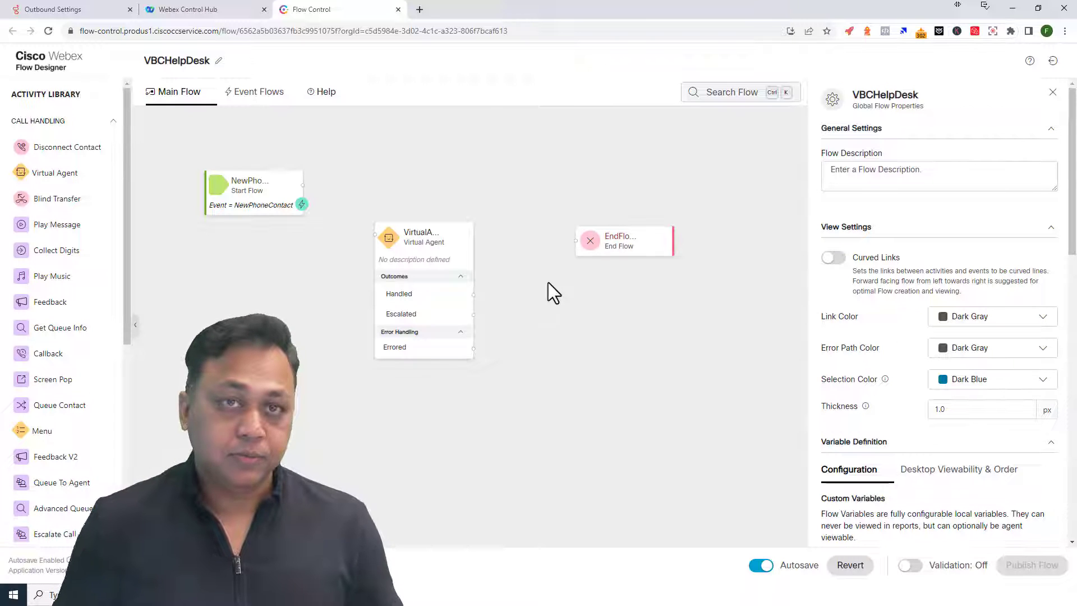
# - Delete the VirtualAgent activity from VBCHelpDesk and return to the Webex Control Hub tab
pyautogui.click(466, 239)
pyautogui.press('Delete')
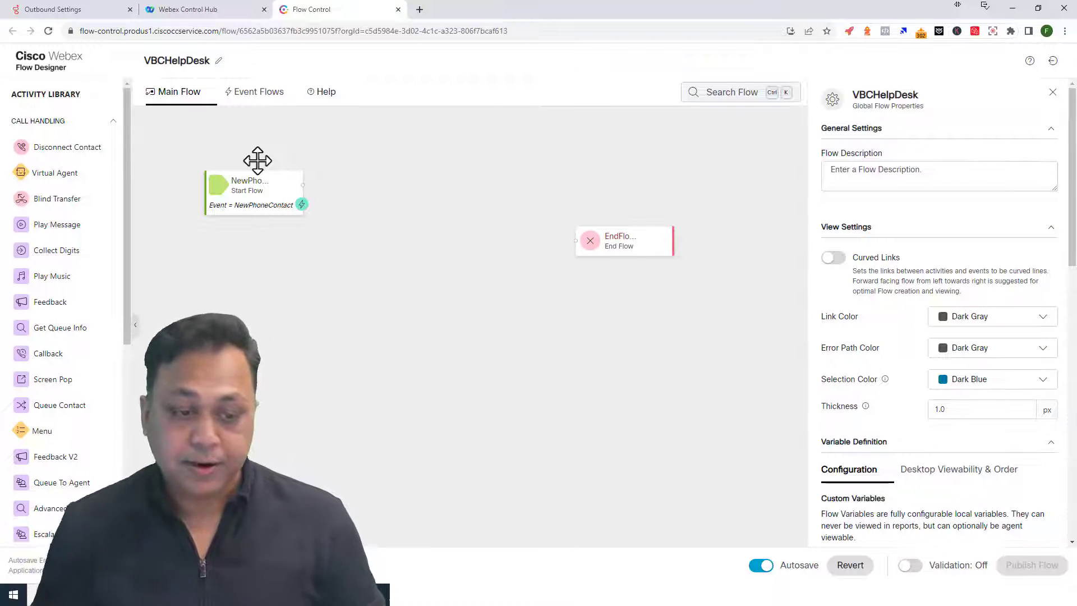
pyautogui.click(189, 16)
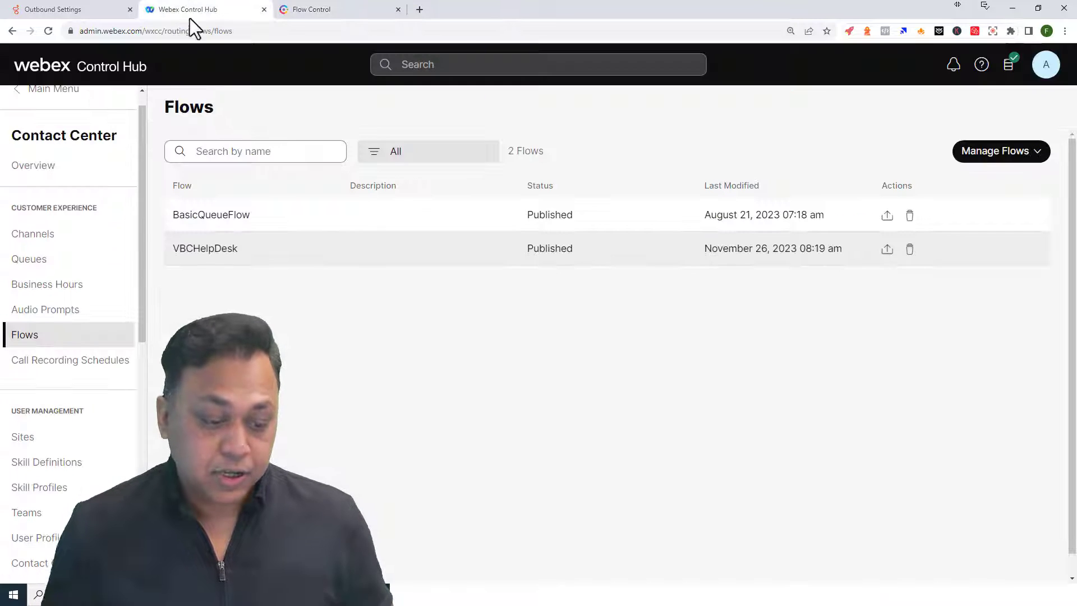
# - Launch the Webex Contact Center Management Portal from the Contact Center Overview page
pyautogui.scroll(-7, 51, 505)
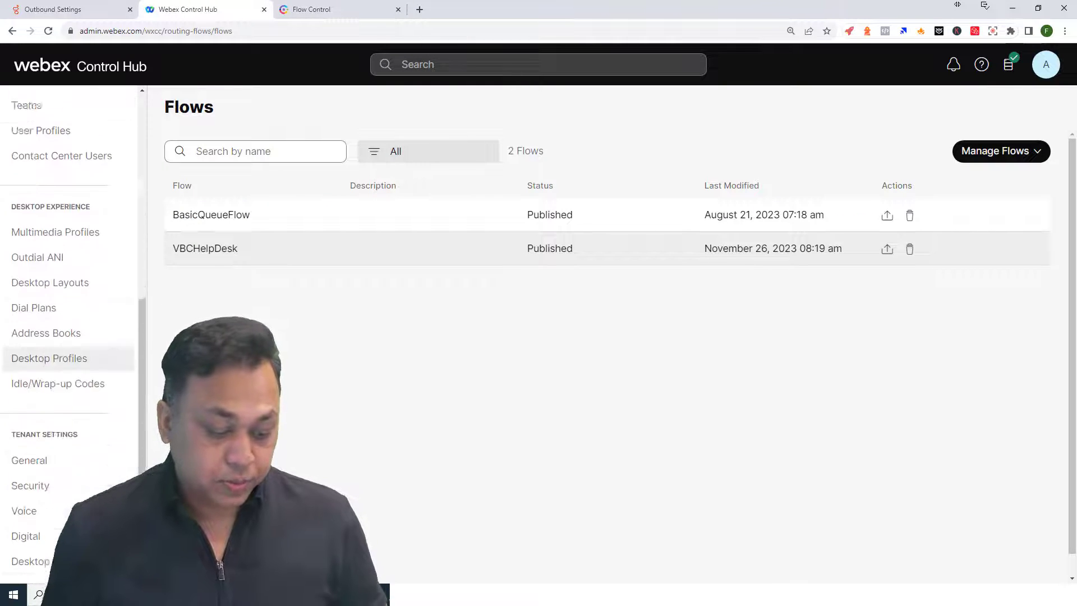
pyautogui.scroll(-2, 72, 483)
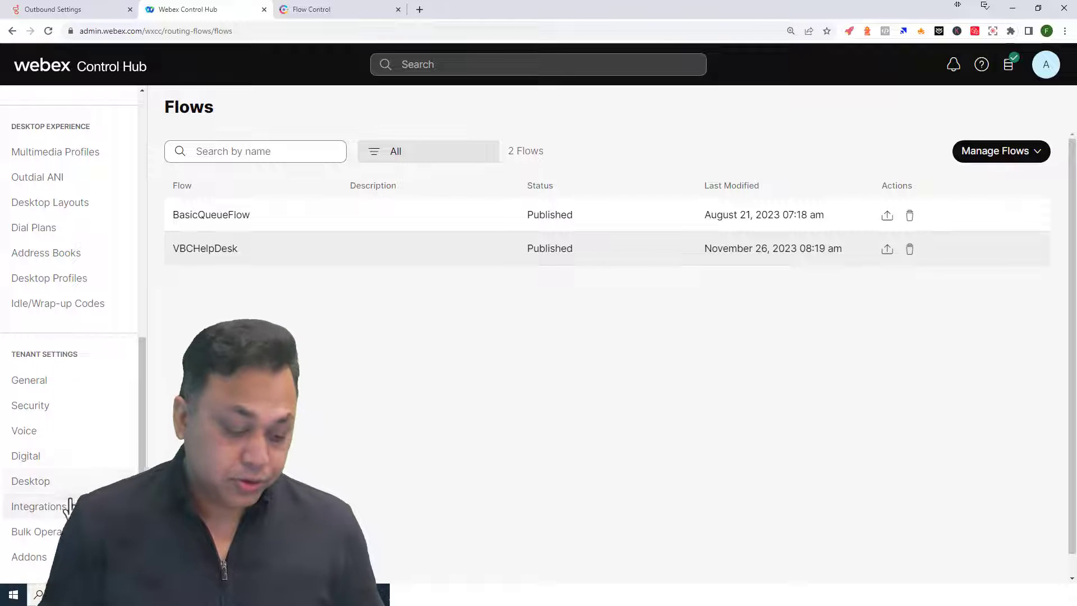
pyautogui.scroll(9, 76, 446)
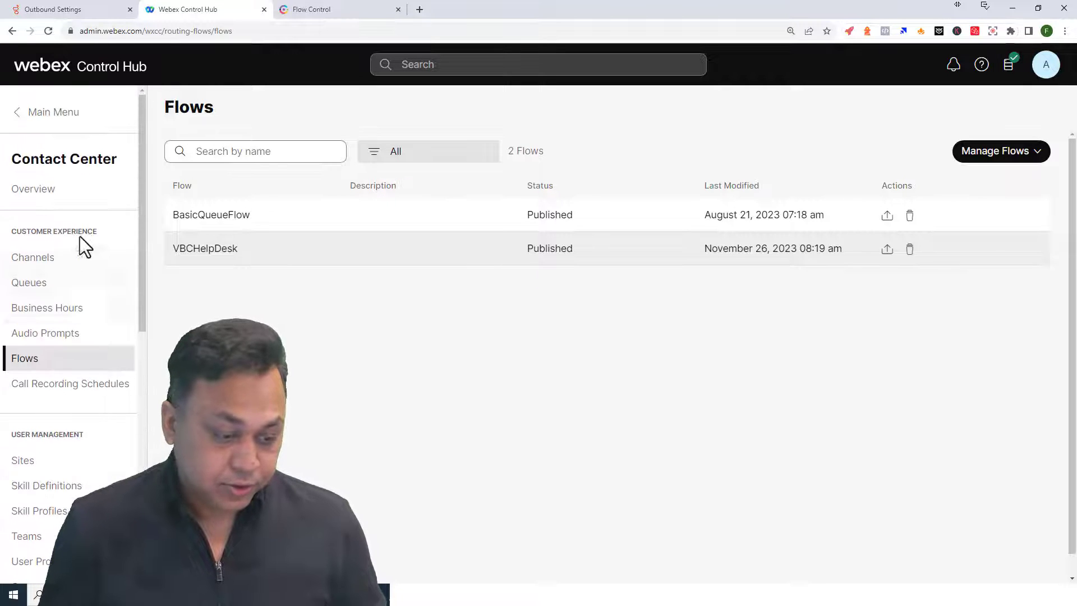
pyautogui.click(42, 191)
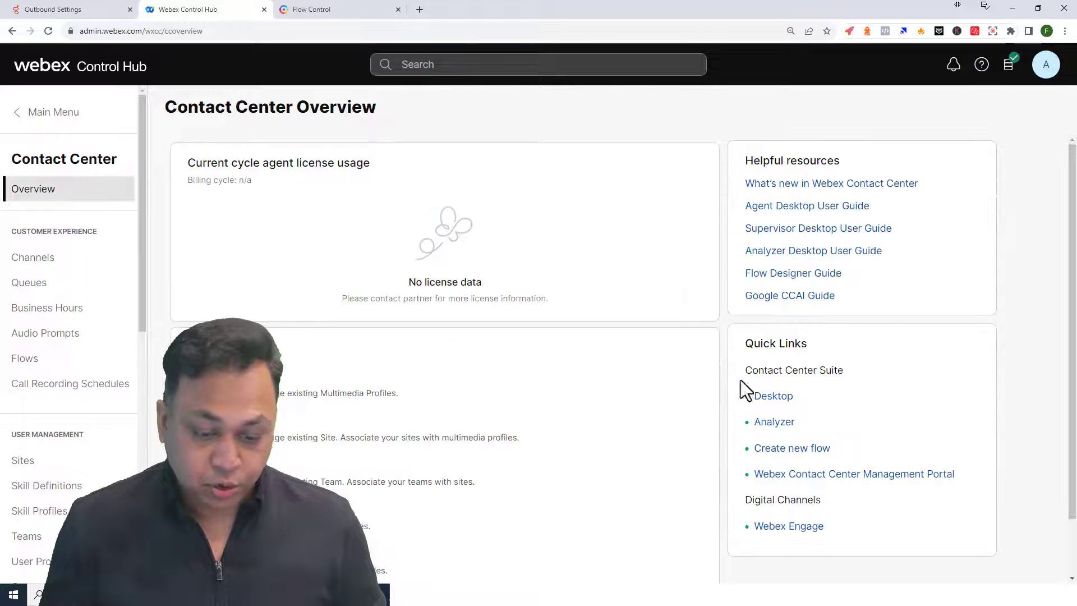
pyautogui.click(878, 473)
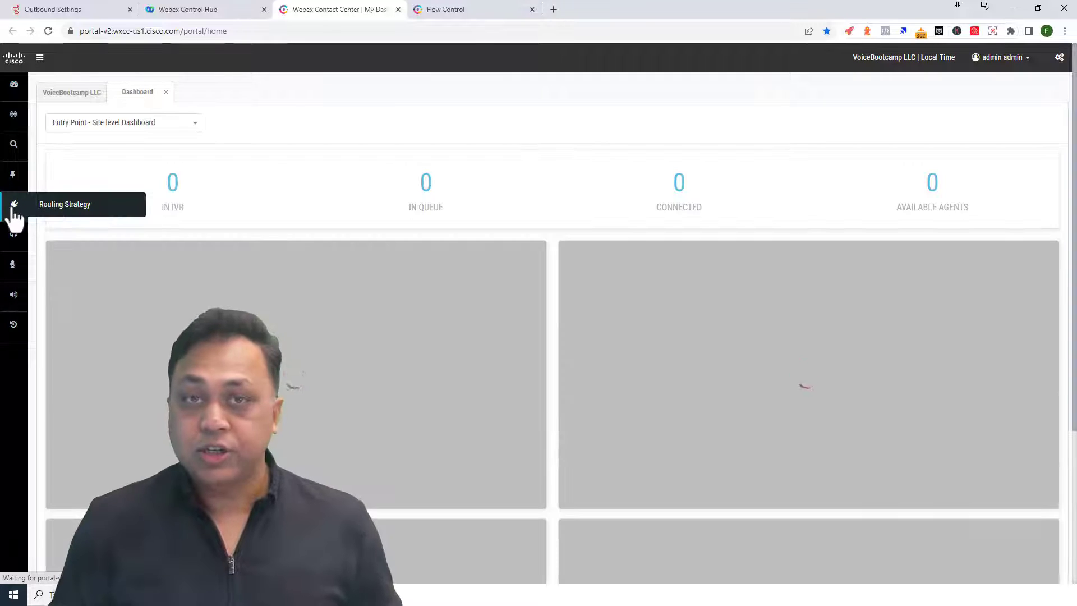
# - Check Audio Files for defaultmusic_on_hold.wav, CompanyMenuIVR.wav and IfThisIsCorrectPress1.wav, then return to Flow Designer
pyautogui.click(14, 206)
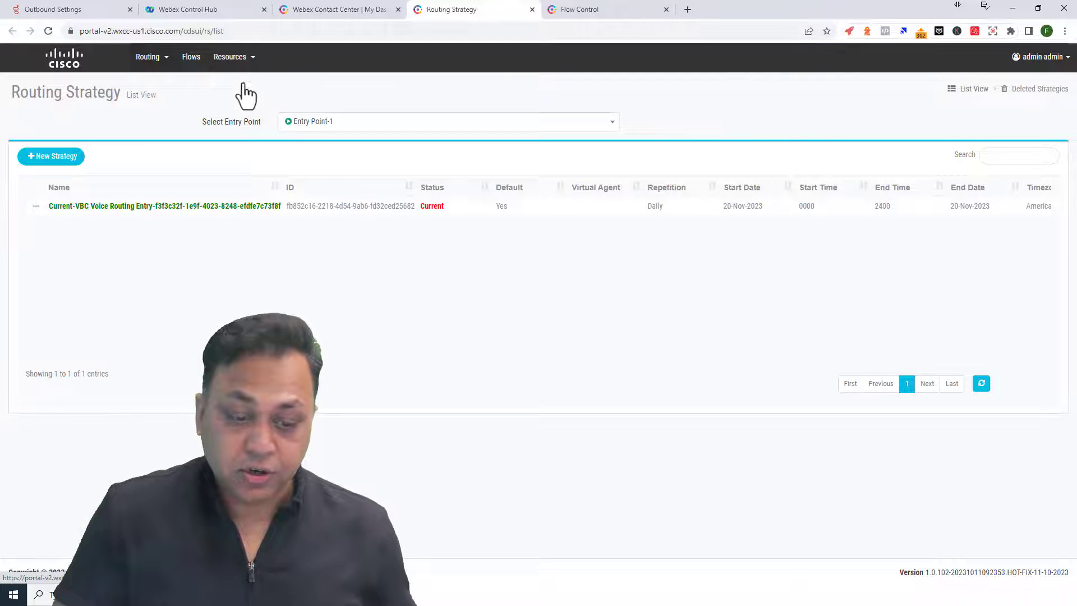
pyautogui.click(246, 95)
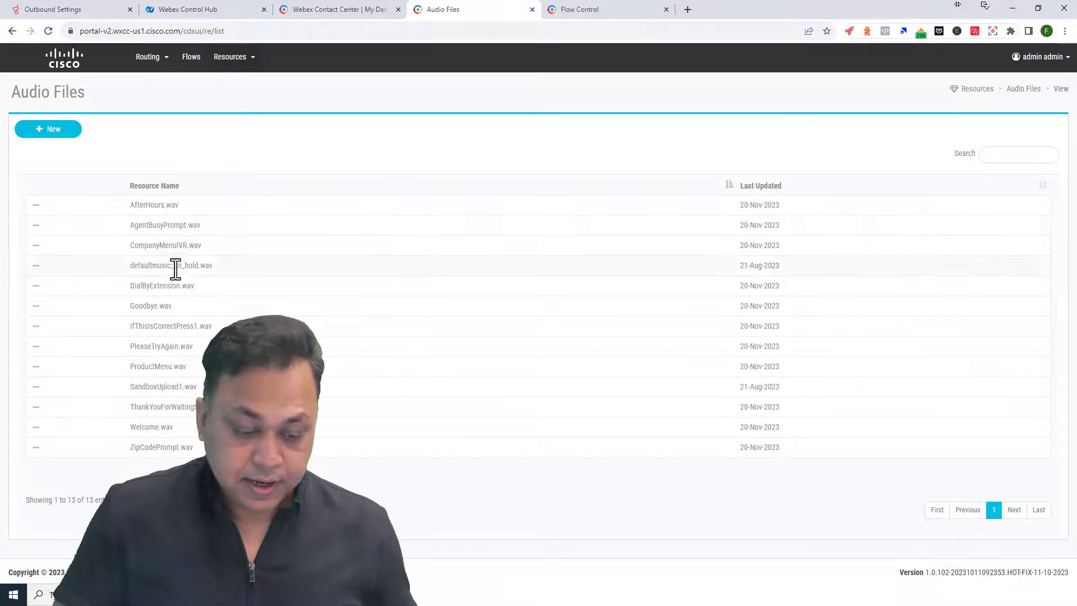
pyautogui.moveTo(129, 265); pyautogui.dragTo(186, 265)
pyautogui.moveTo(130, 245); pyautogui.dragTo(212, 247)
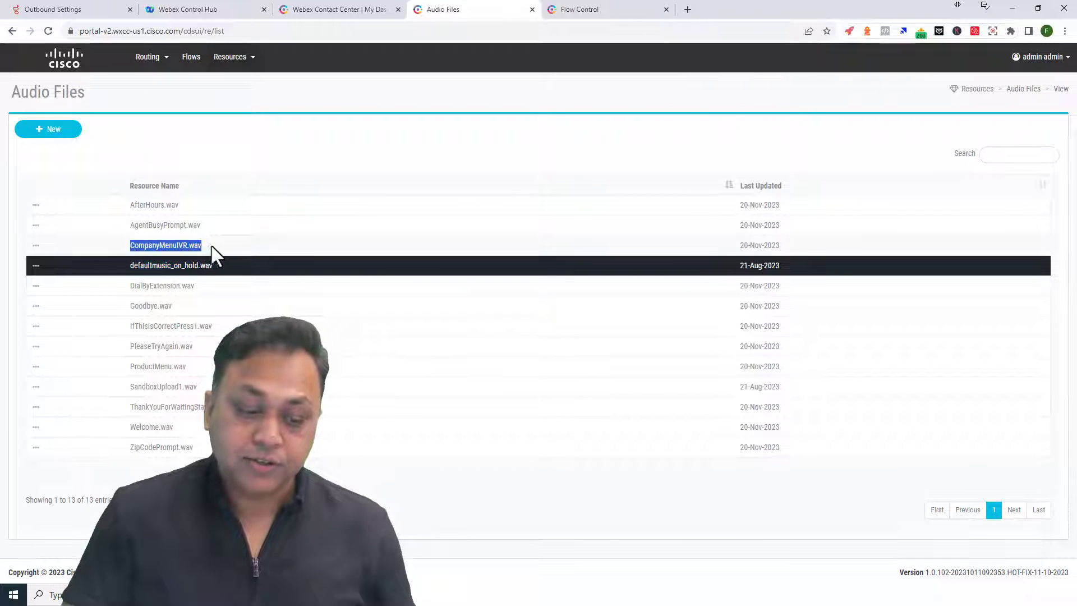
pyautogui.moveTo(130, 326); pyautogui.dragTo(213, 325)
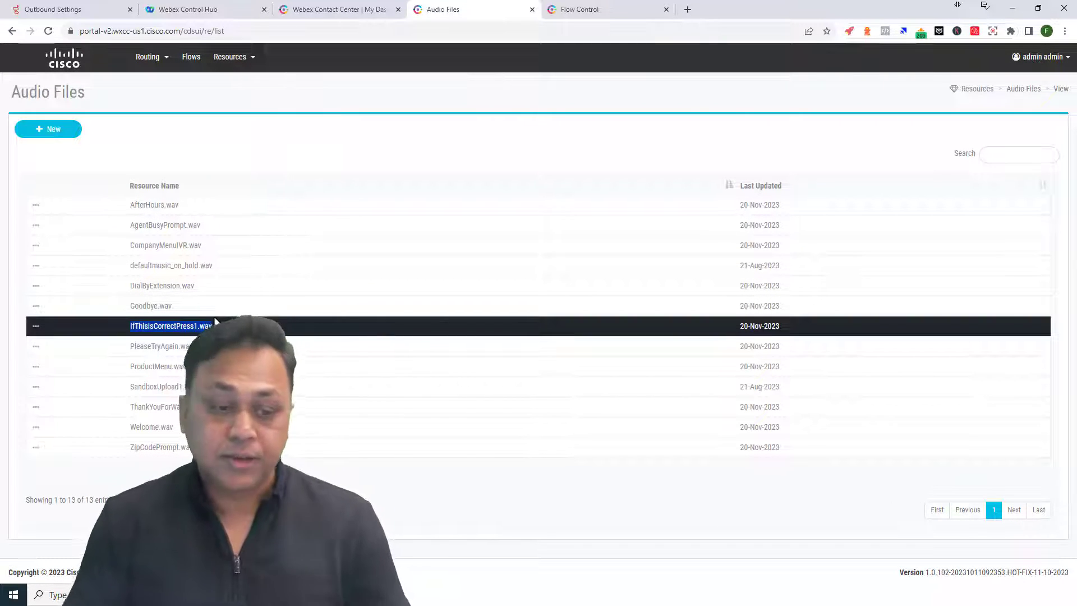
pyautogui.click(579, 16)
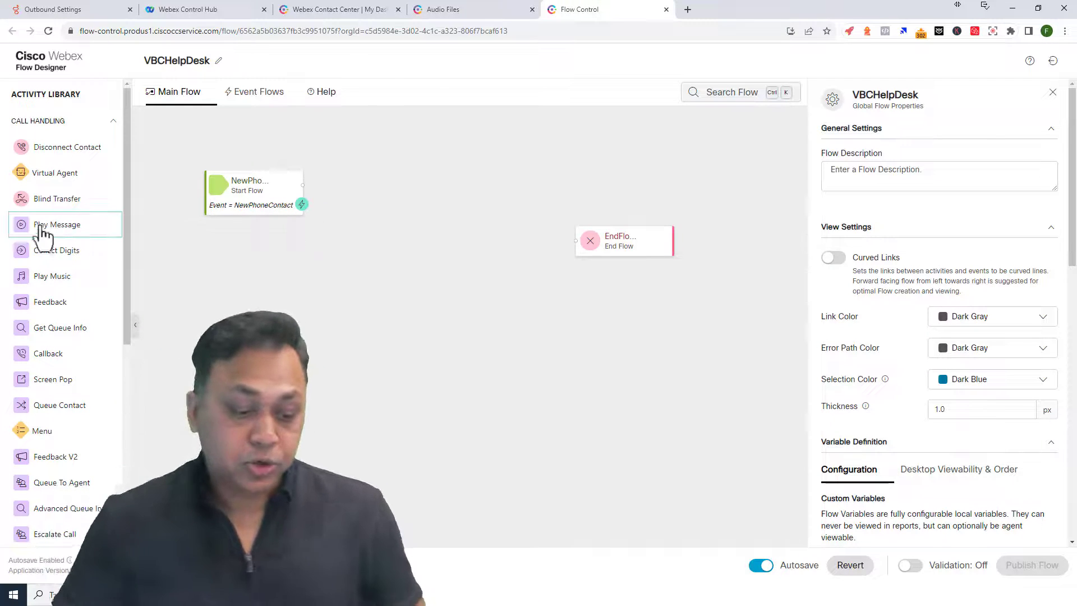
# - Add a Play Music activity after NewPhoneContact, wiring its outputs and Undefined Error to EndFlow
pyautogui.moveTo(40, 226); pyautogui.dragTo(53, 280)
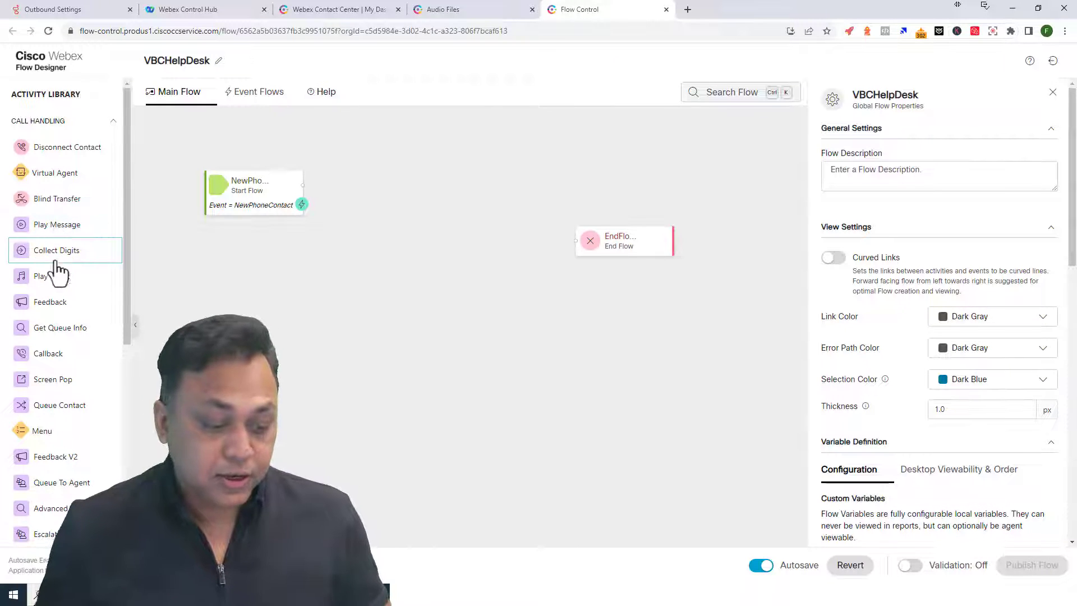
pyautogui.moveTo(56, 275); pyautogui.dragTo(402, 198)
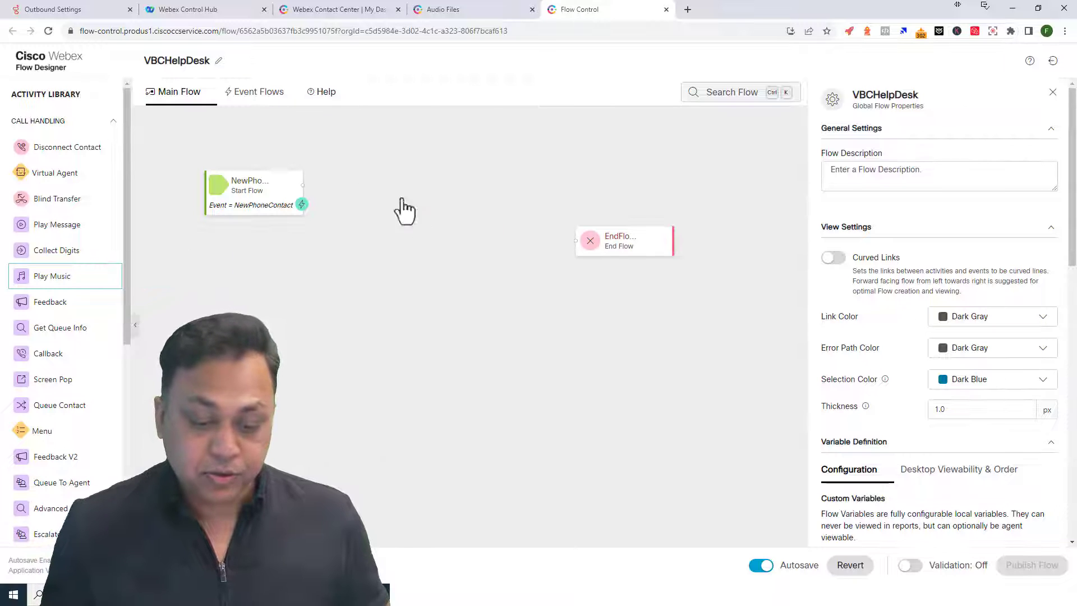
pyautogui.moveTo(620, 241); pyautogui.dragTo(650, 240)
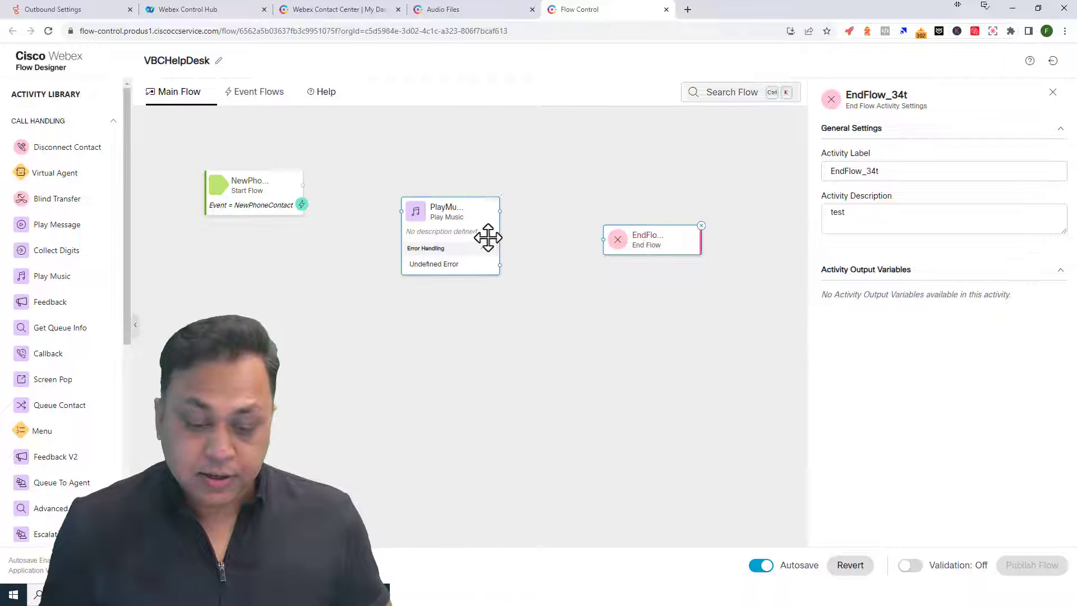
pyautogui.moveTo(489, 238); pyautogui.dragTo(506, 220)
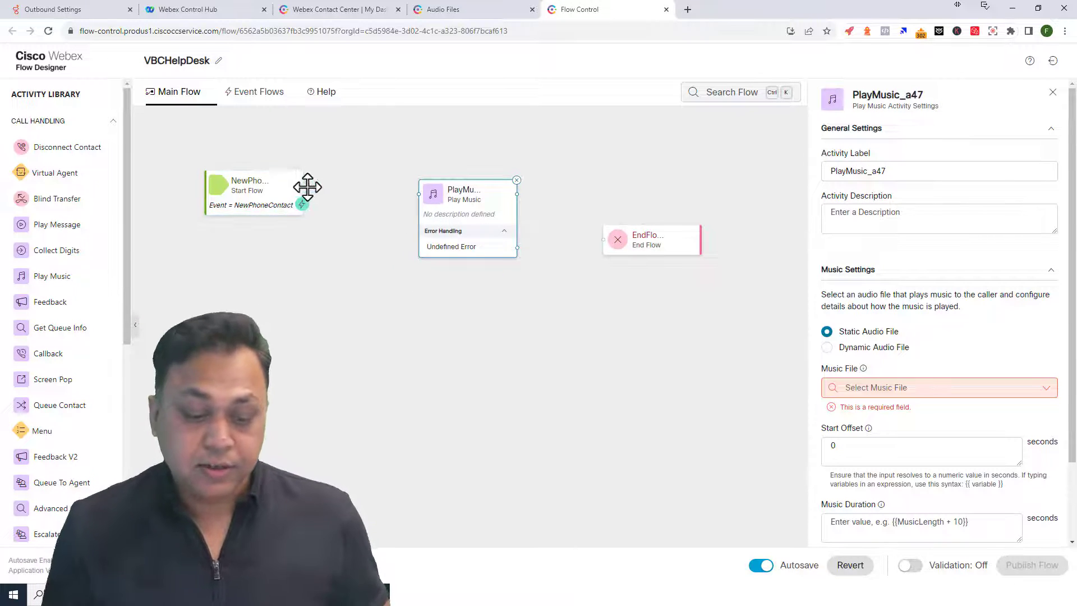
pyautogui.moveTo(306, 188)
pyautogui.mouseDown()
pyautogui.moveTo(483, 196)
pyautogui.moveTo(606, 247)
pyautogui.moveTo(671, 193)
pyautogui.mouseUp()
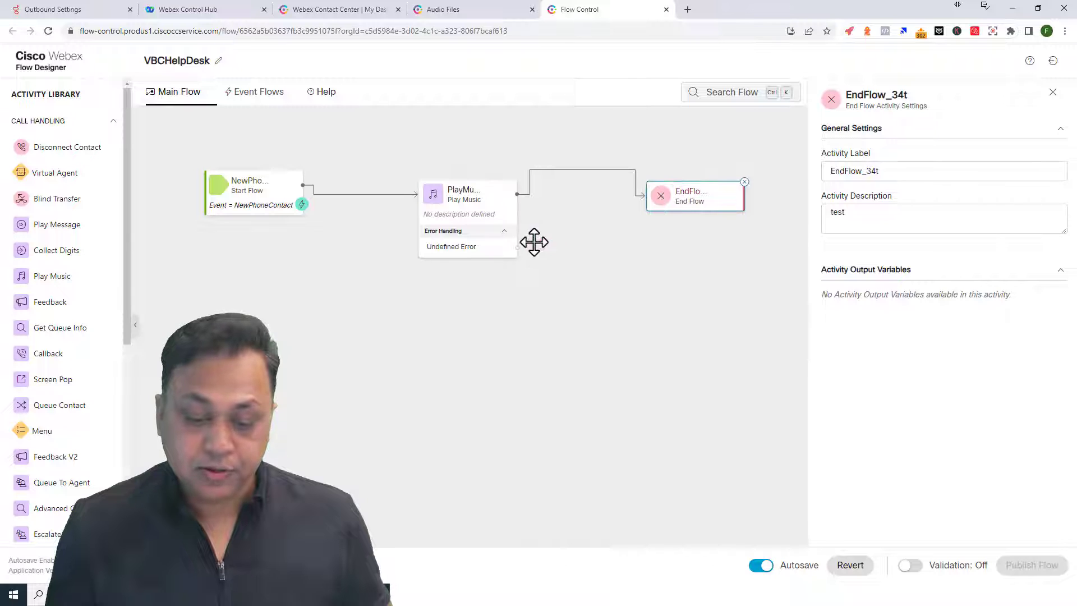
pyautogui.moveTo(519, 248)
pyautogui.mouseDown()
pyautogui.moveTo(648, 208)
pyautogui.moveTo(642, 202)
pyautogui.mouseUp()
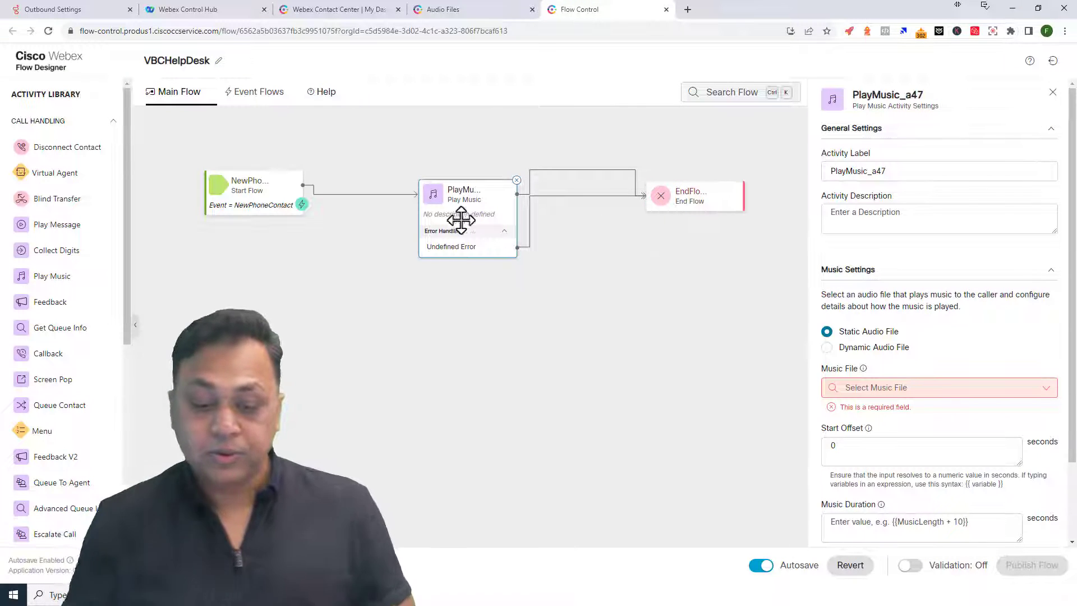
pyautogui.moveTo(452, 200); pyautogui.dragTo(417, 196)
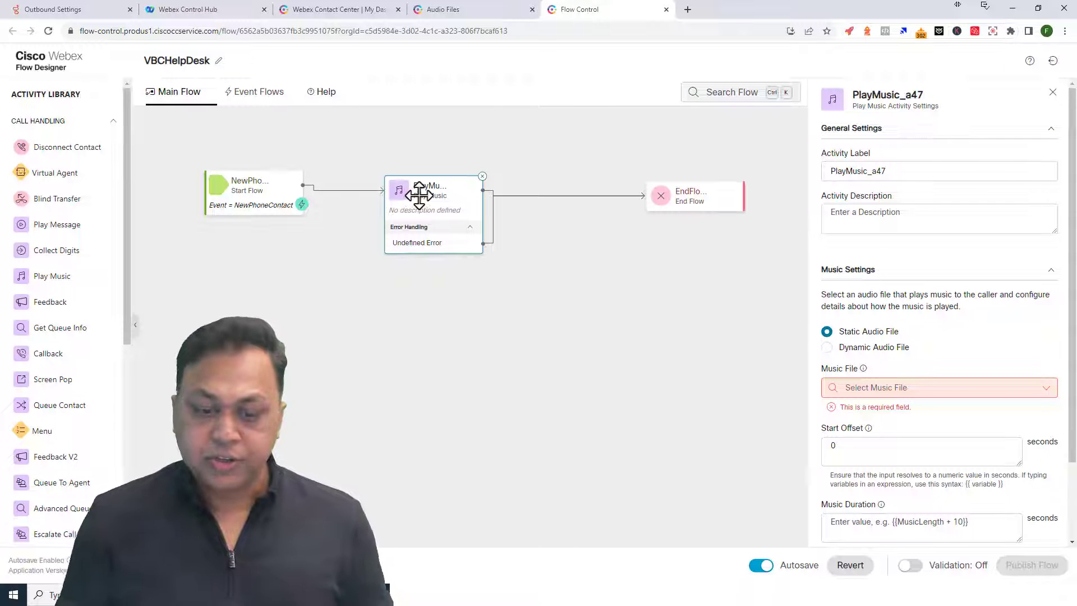
# - Label the Play Music activity WelcomePrompt with description 'Play welcome greeting to caller'
pyautogui.doubleClick(936, 171)
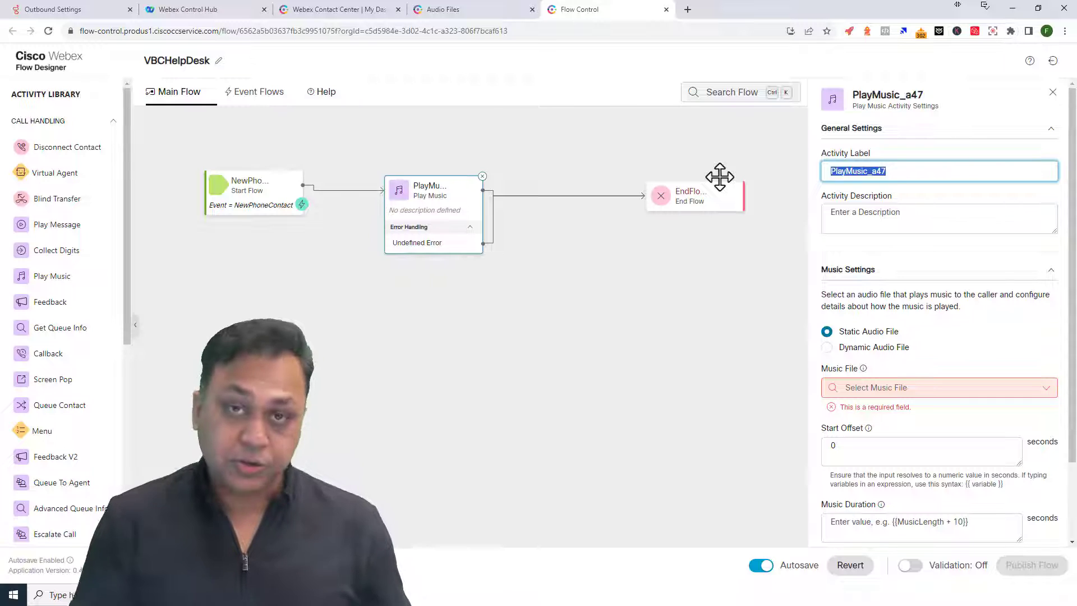
pyautogui.write('WelcomeM')
pyautogui.press('BackSpace')
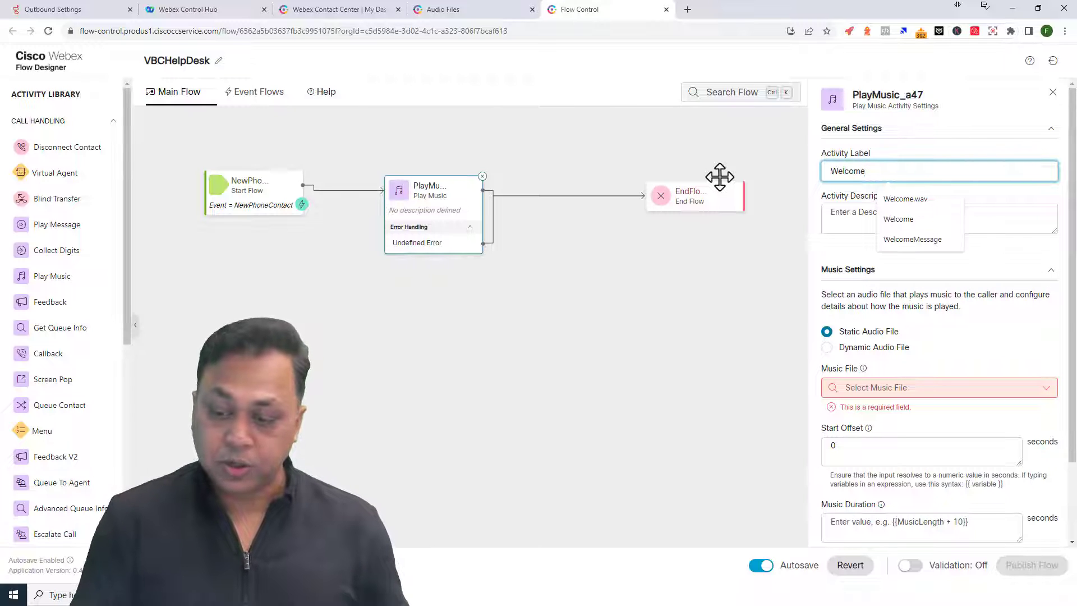
pyautogui.write('Prompt')
pyautogui.click(876, 222)
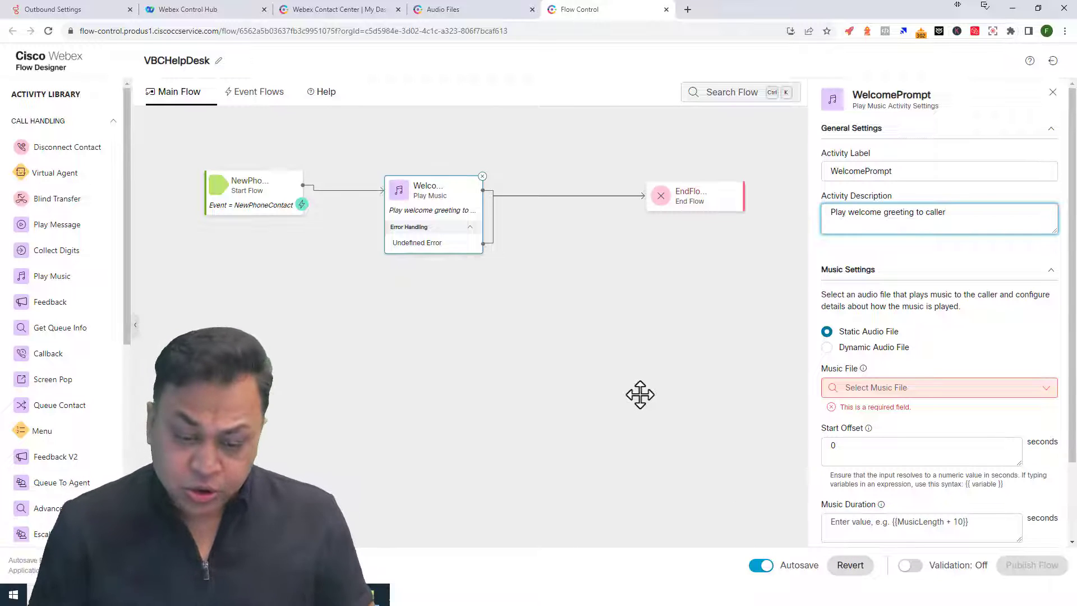
pyautogui.moveTo(823, 270); pyautogui.dragTo(883, 272)
pyautogui.click(862, 273)
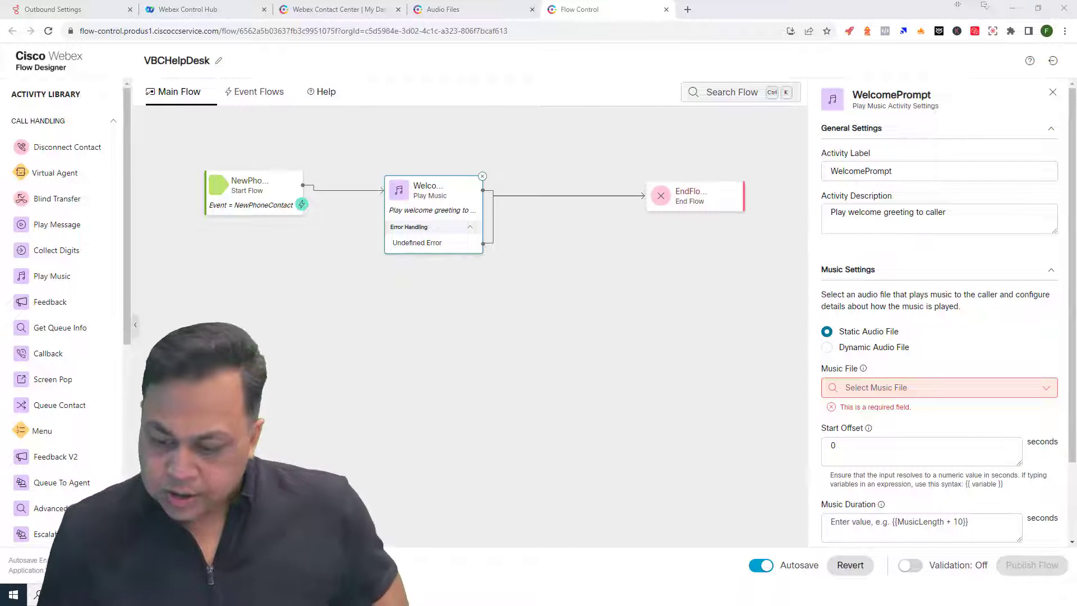
pyautogui.scroll(-1, 944, 339)
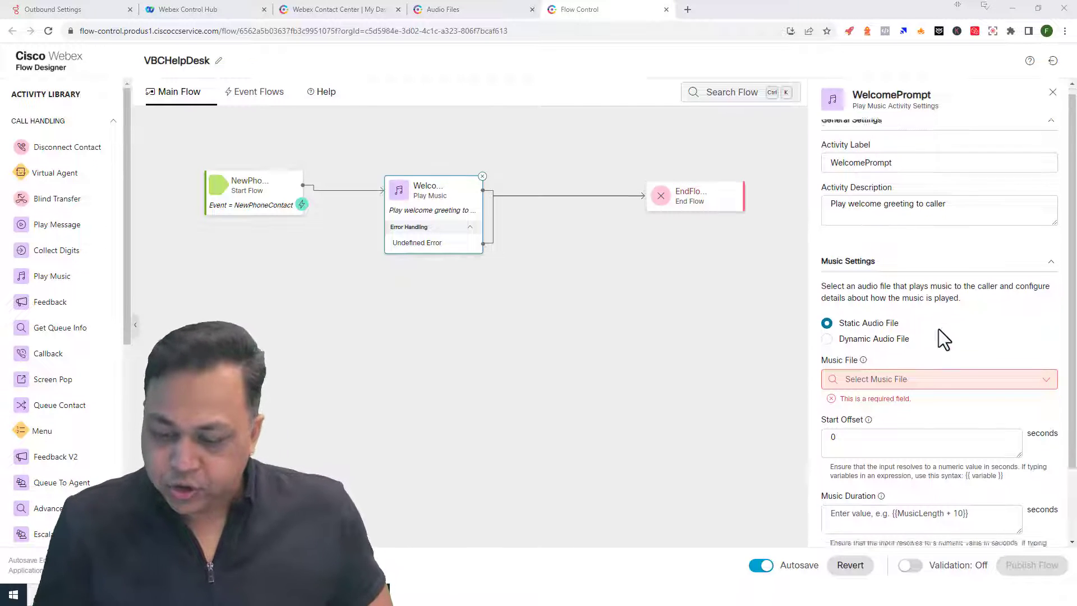
pyautogui.scroll(-3, 944, 339)
pyautogui.moveTo(840, 237); pyautogui.dragTo(892, 246)
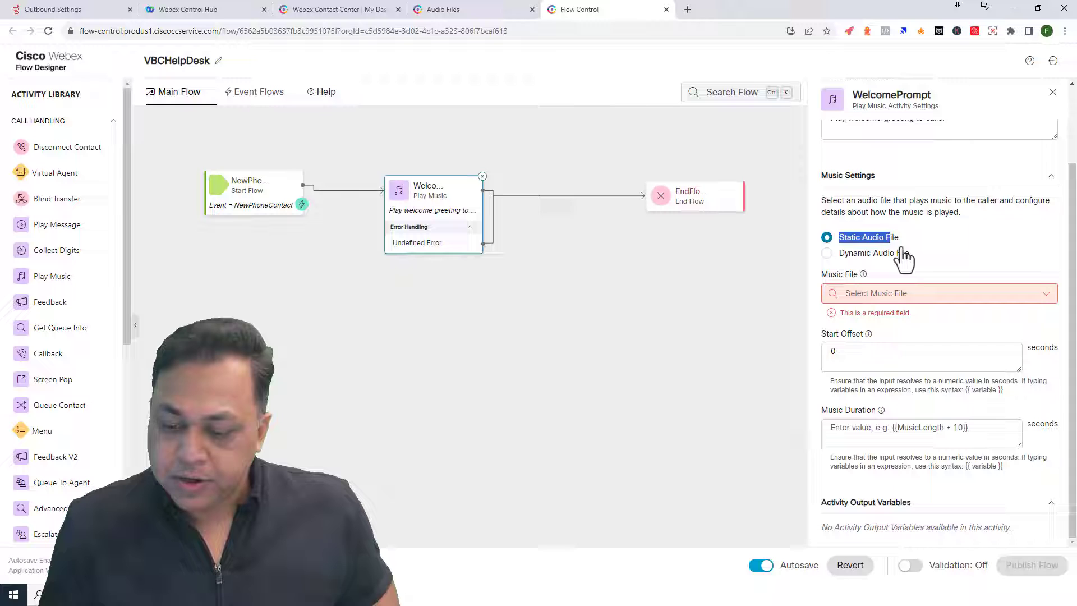
pyautogui.click(859, 293)
pyautogui.scroll(-3, 901, 418)
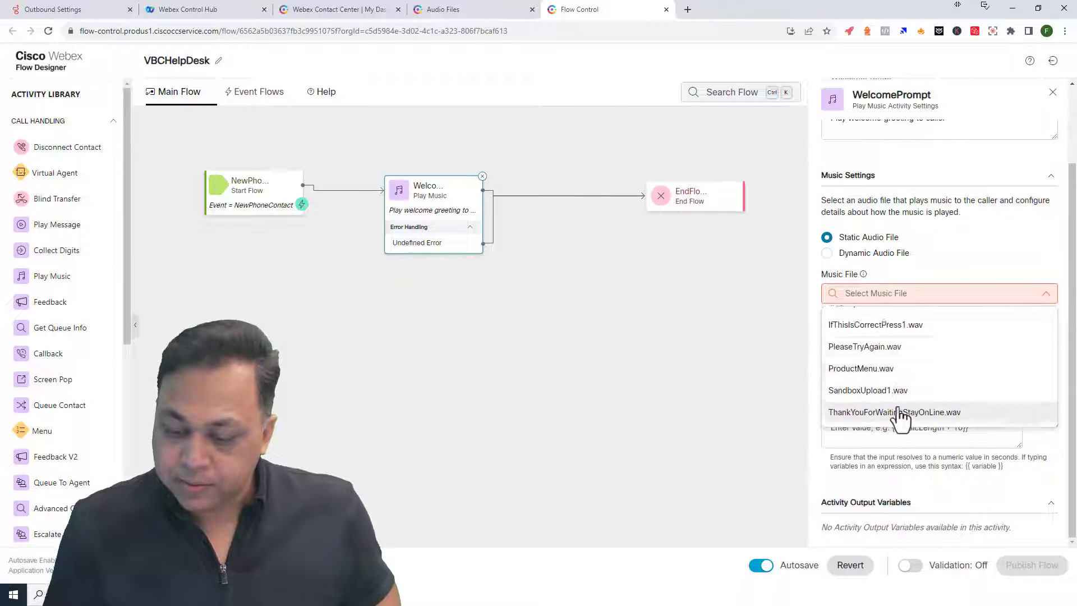
pyautogui.scroll(-1, 900, 418)
pyautogui.click(881, 396)
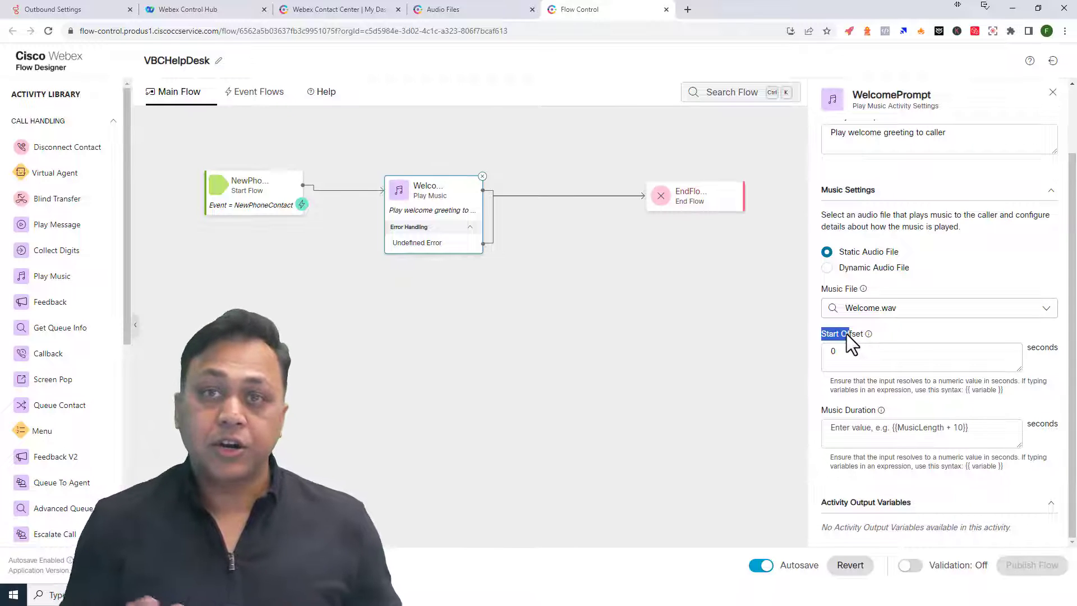
# - Try Start Offset values 4 and {{MusicLength + 20}}, then reset the offset to 0
pyautogui.doubleClick(869, 356)
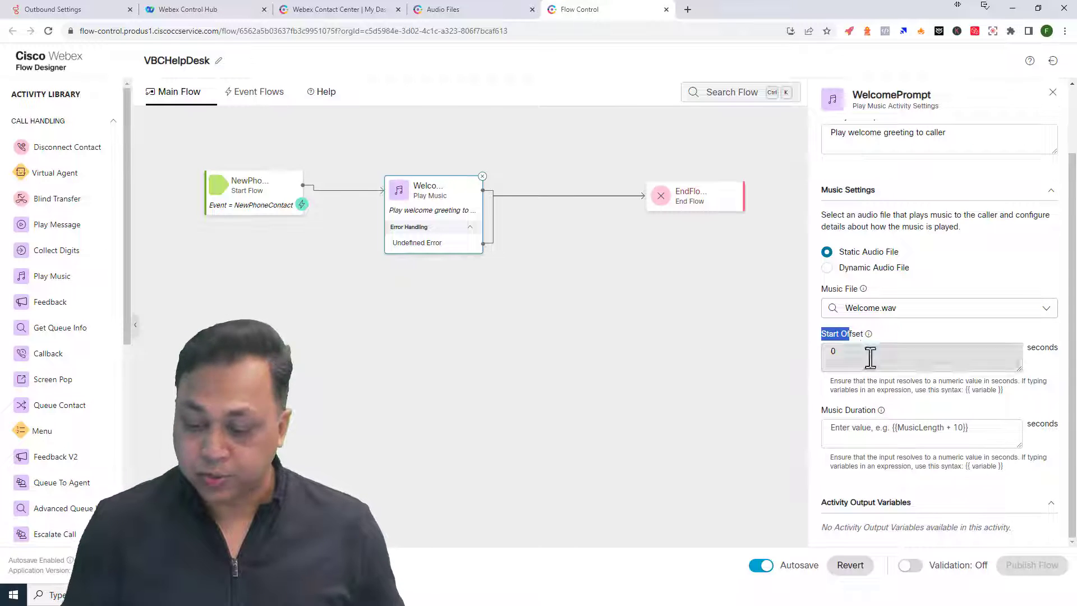
pyautogui.write('45')
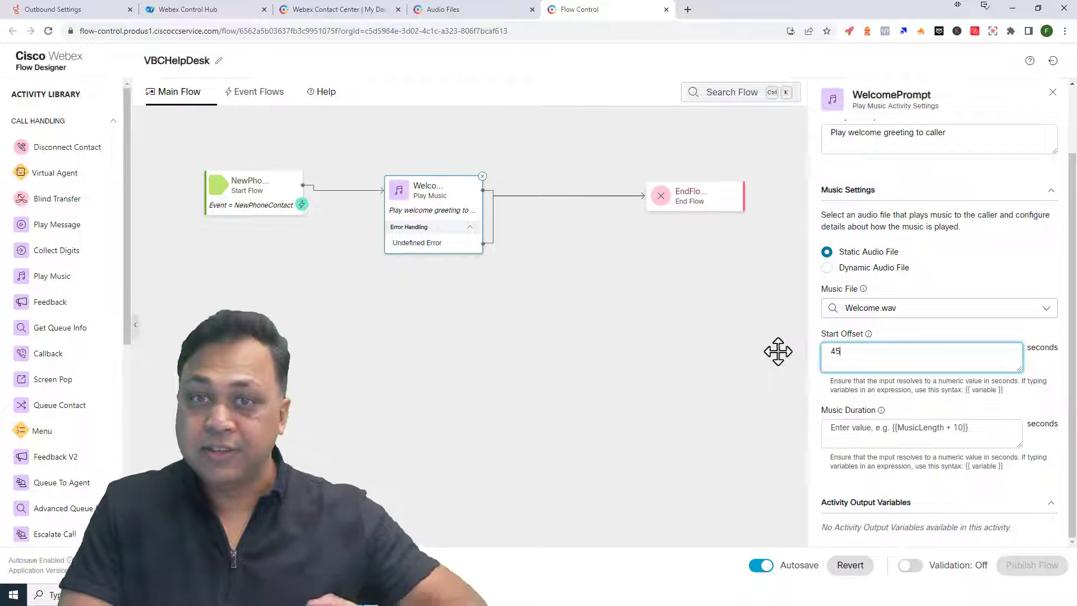
pyautogui.doubleClick(844, 362)
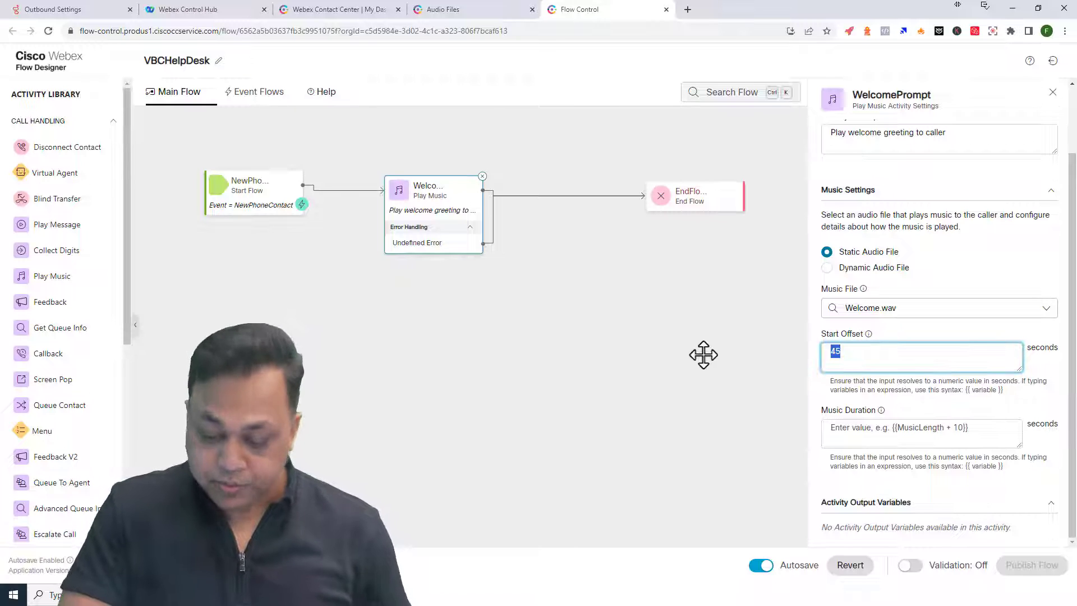
pyautogui.write('0')
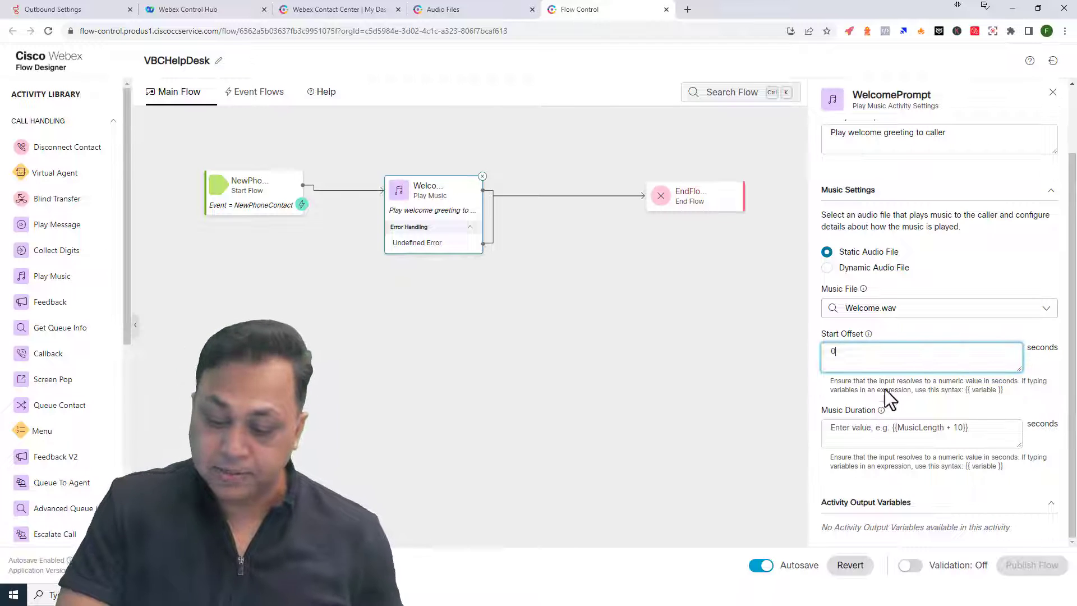
pyautogui.click(611, 394)
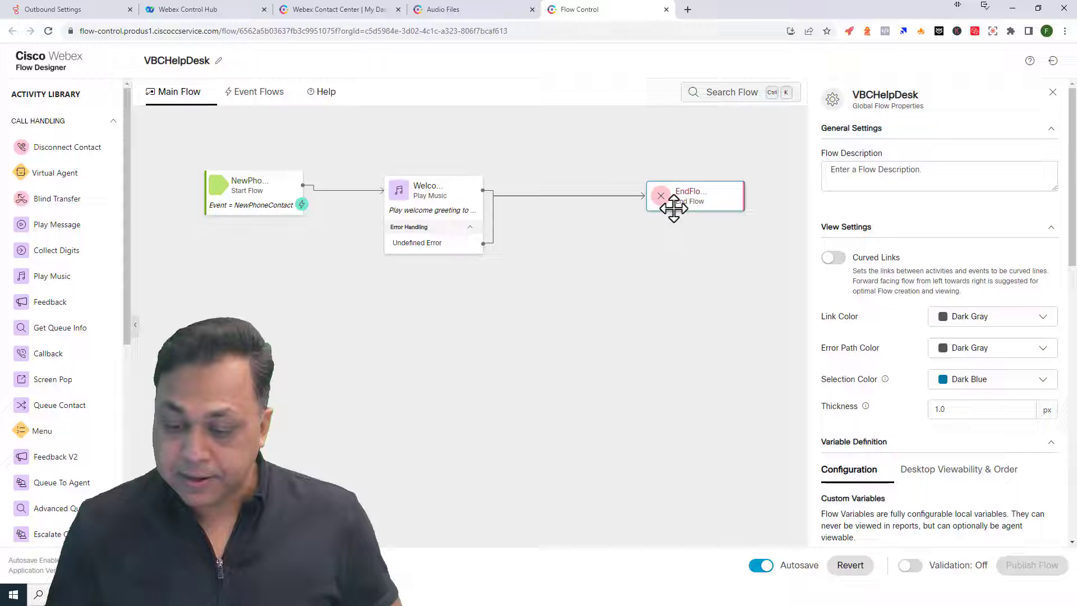
pyautogui.click(461, 212)
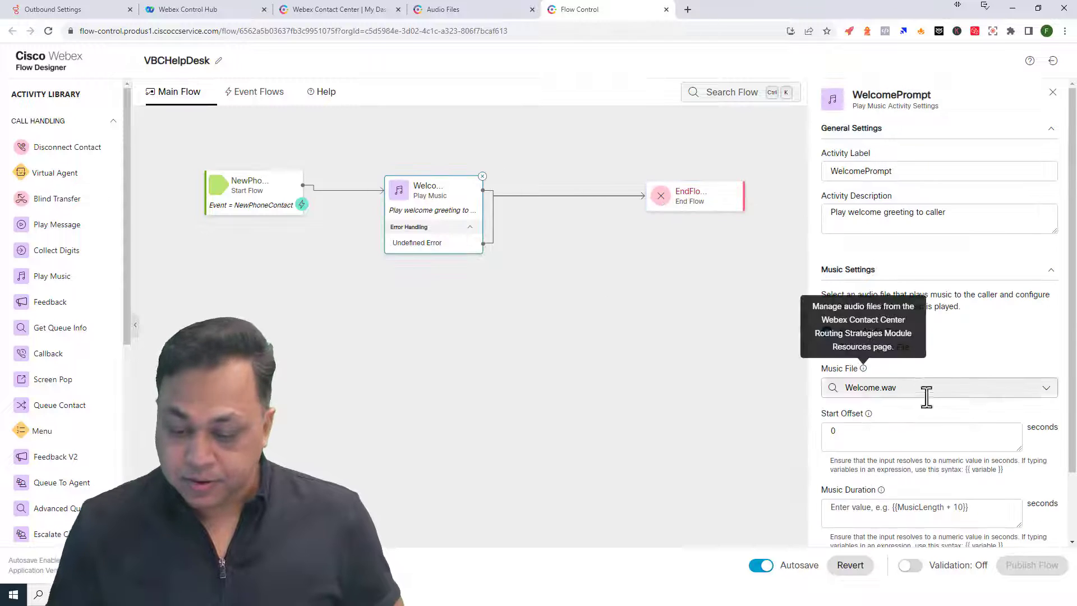
pyautogui.doubleClick(873, 435)
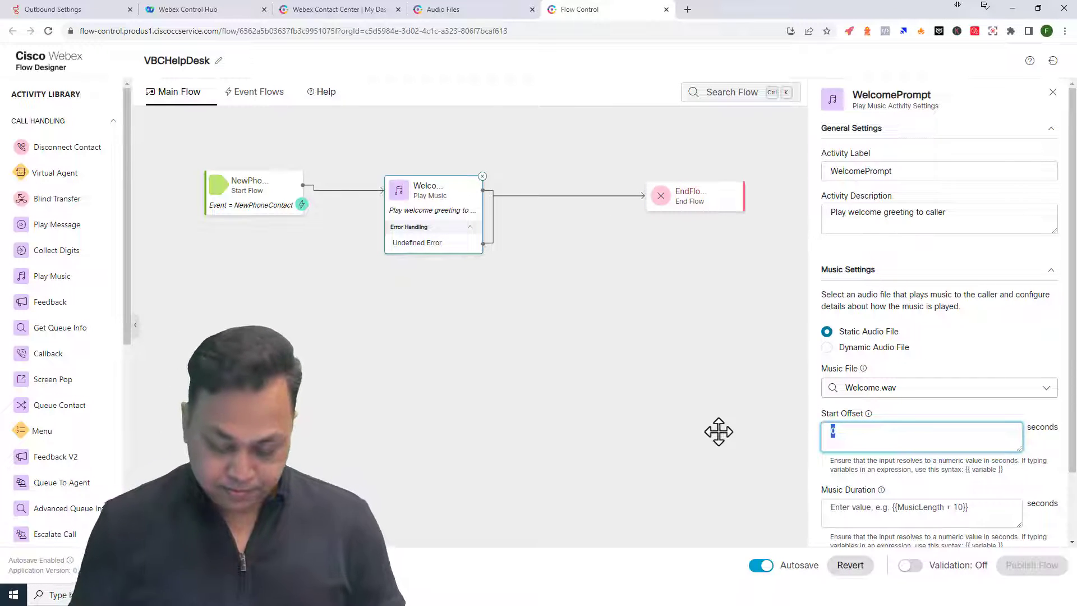
pyautogui.write('{{MusicLength')
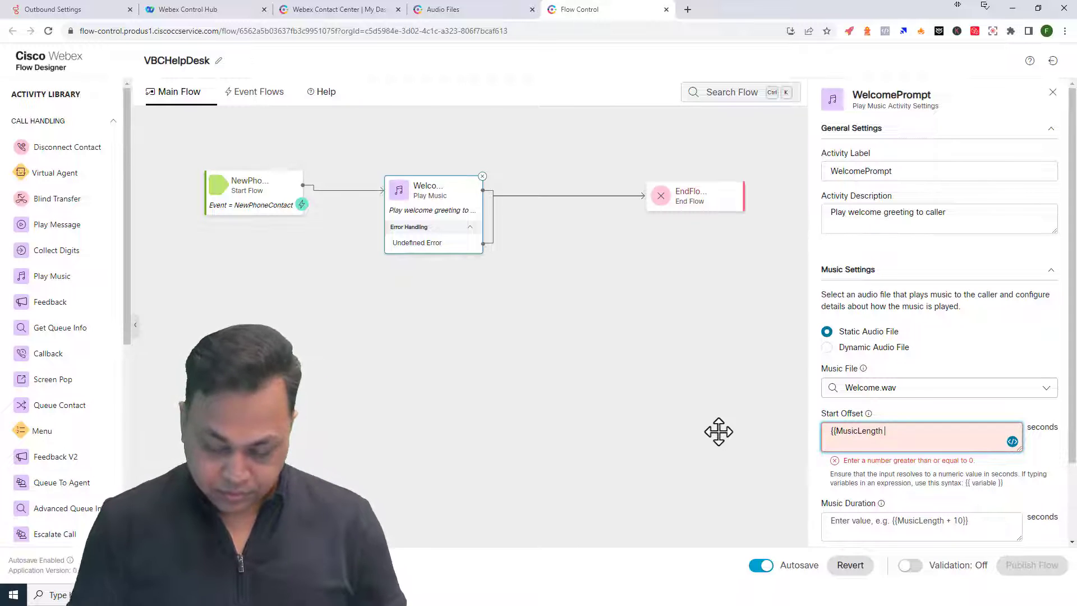
pyautogui.write('+ 20}}')
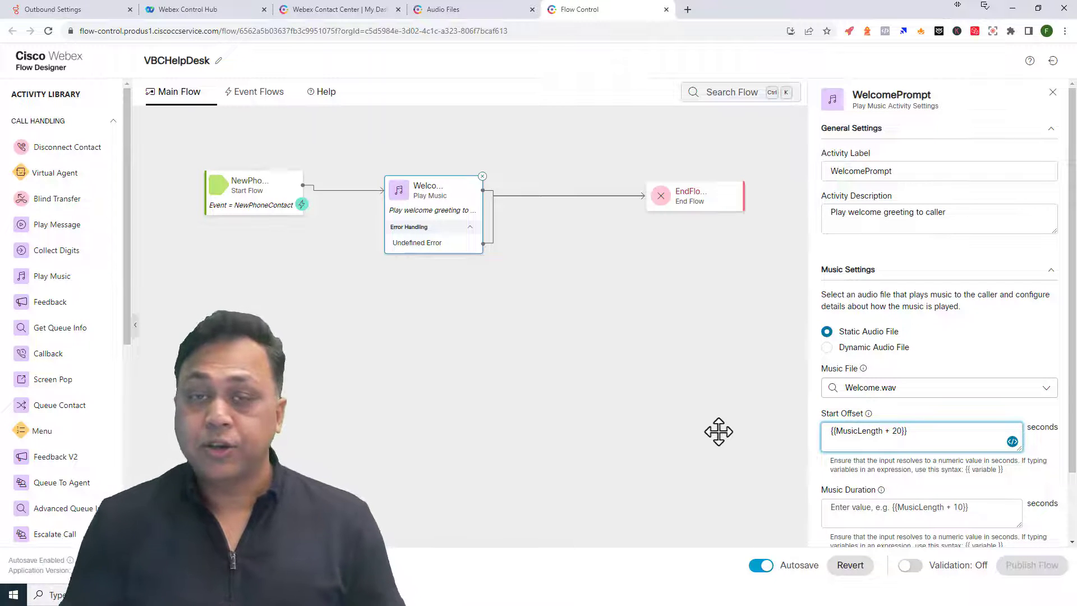
pyautogui.tripleClick(914, 444)
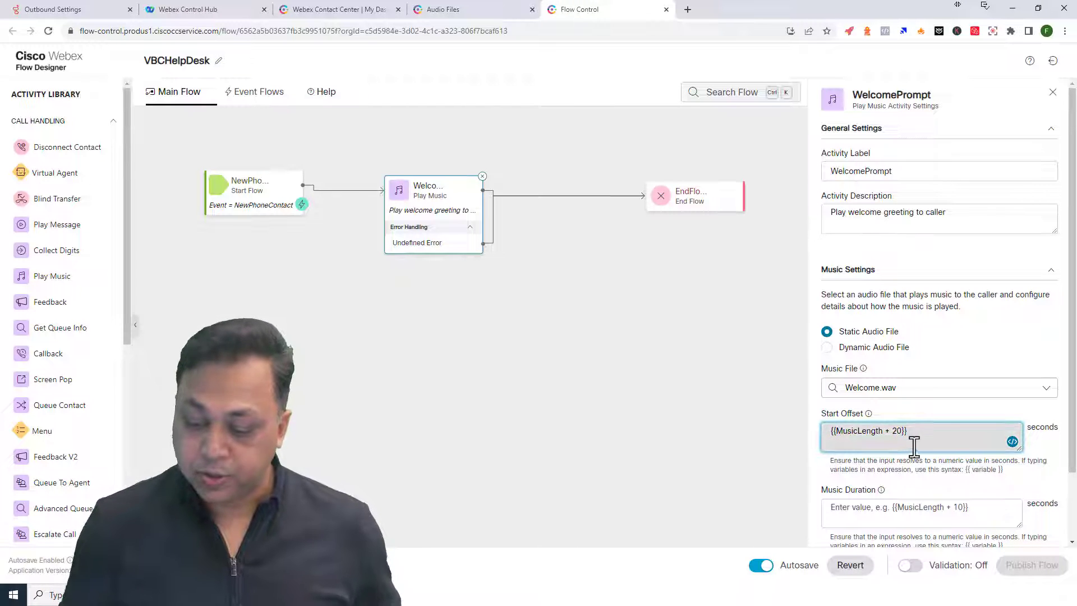
pyautogui.press('BackSpace')
pyautogui.write('0')
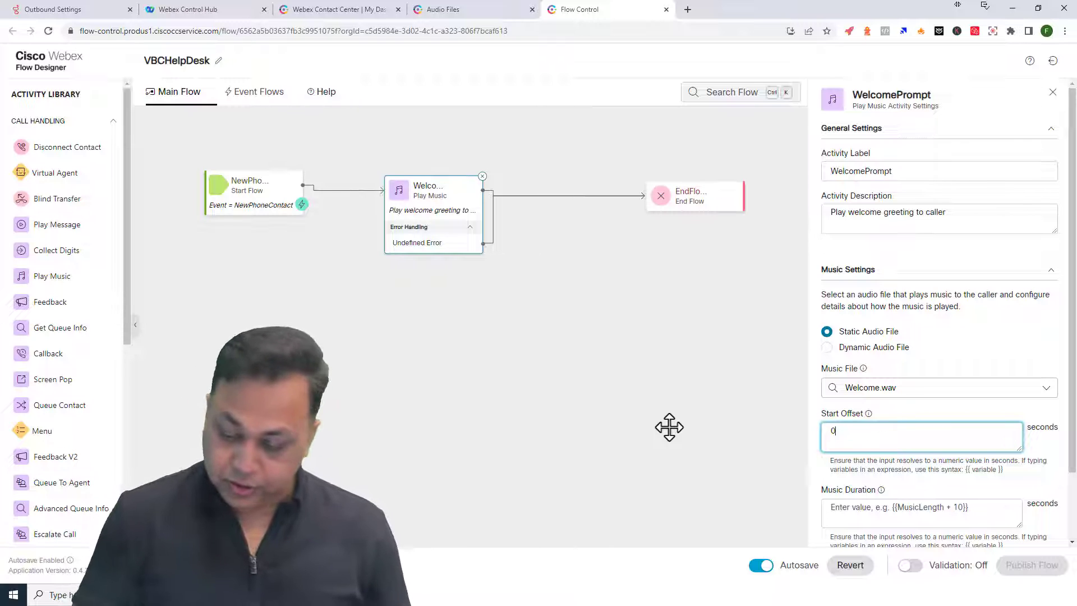
# - Move the Welcome node right and the EndFlow node lower, then view the Event Flows
pyautogui.scroll(1, 775, 457)
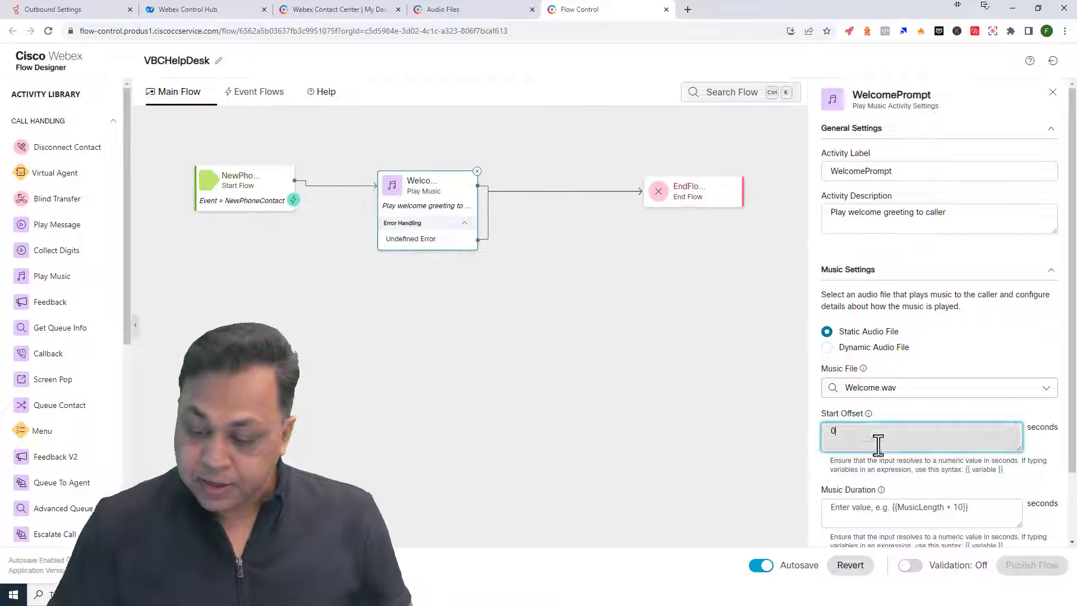
pyautogui.scroll(-2, 924, 427)
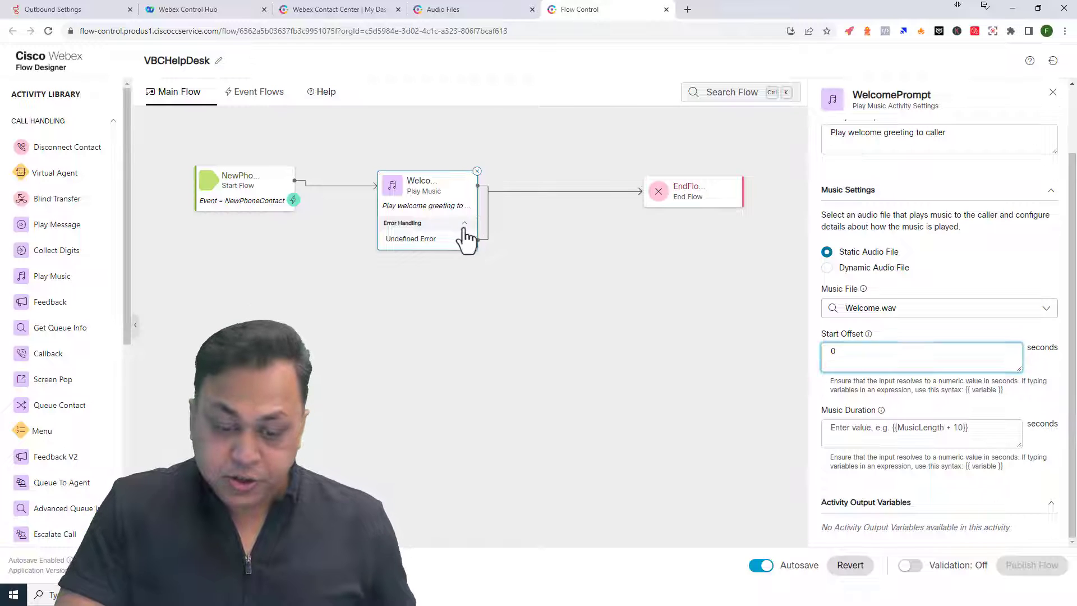
pyautogui.moveTo(466, 239); pyautogui.dragTo(495, 243)
pyautogui.moveTo(673, 195); pyautogui.dragTo(700, 275)
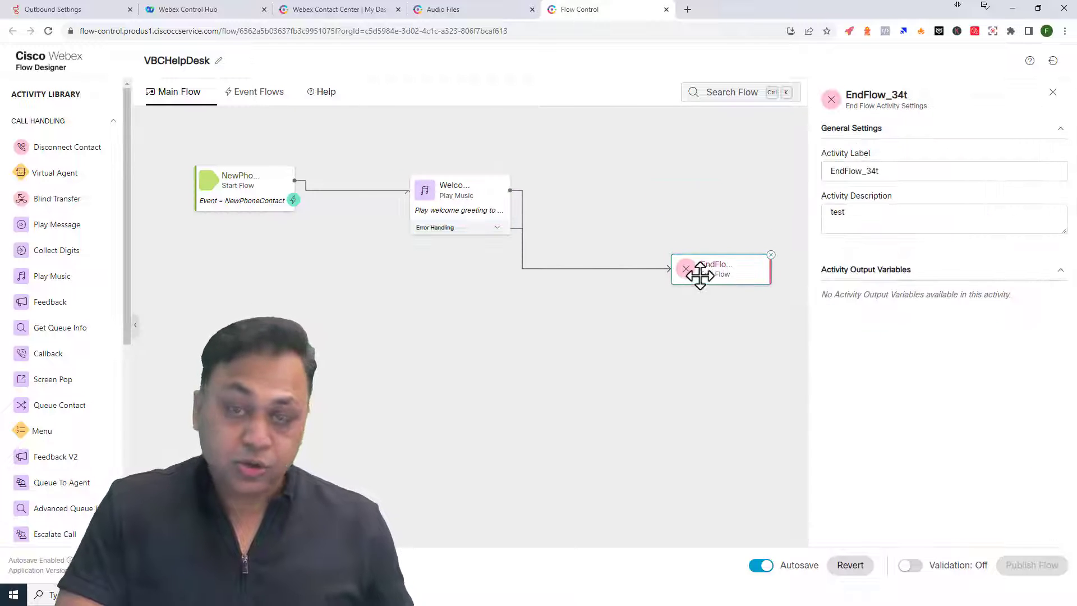
pyautogui.click(473, 202)
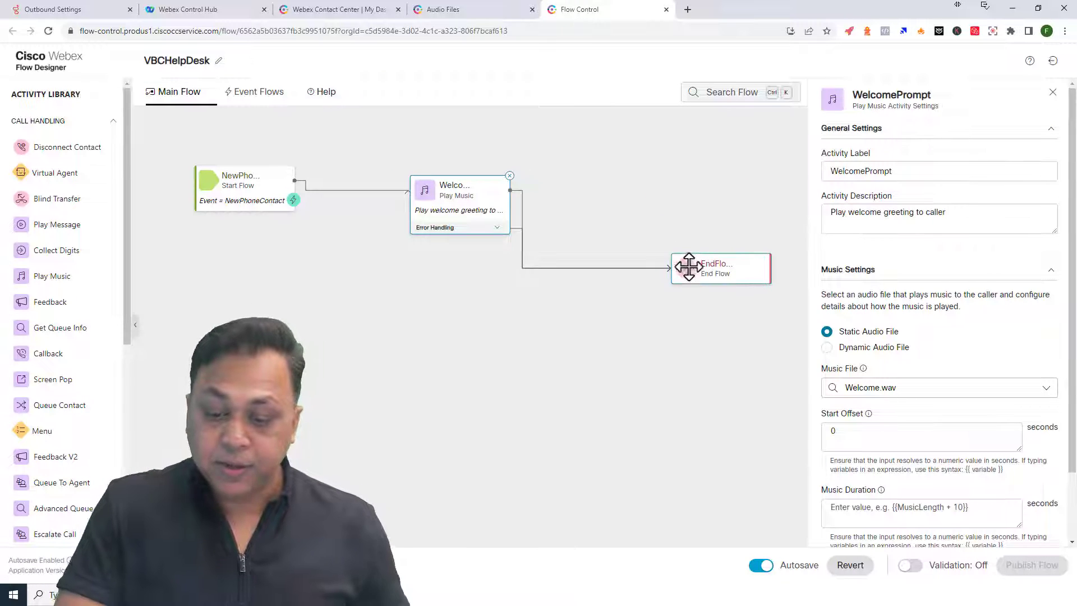
pyautogui.click(714, 267)
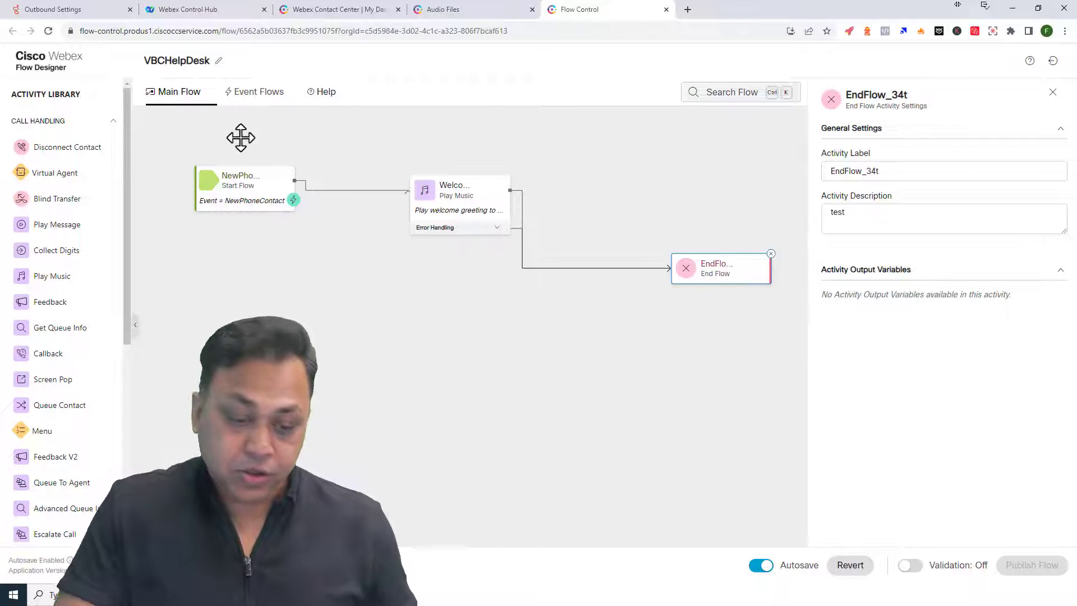
pyautogui.click(244, 92)
# - Inspect the OnGlobalError and End Flow event handlers and turn Validation on
pyautogui.click(247, 192)
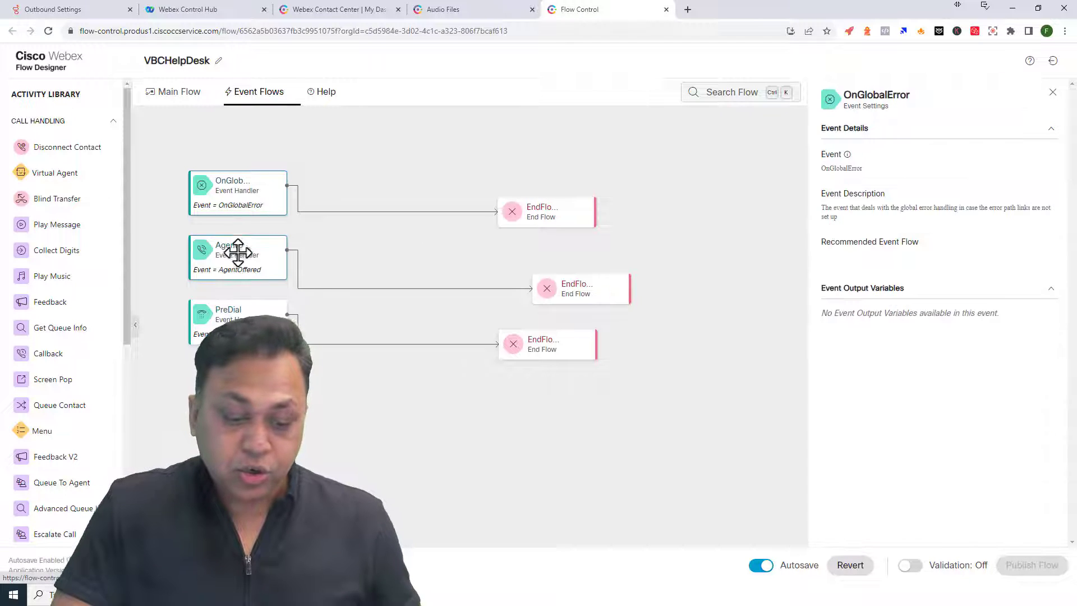
pyautogui.click(474, 233)
pyautogui.click(551, 286)
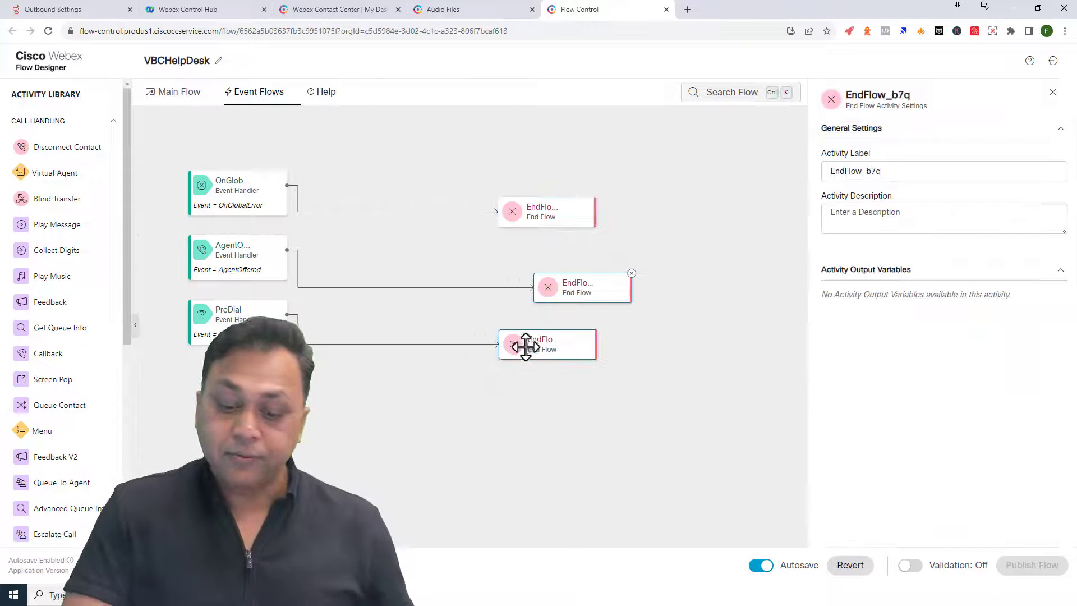
pyautogui.click(912, 565)
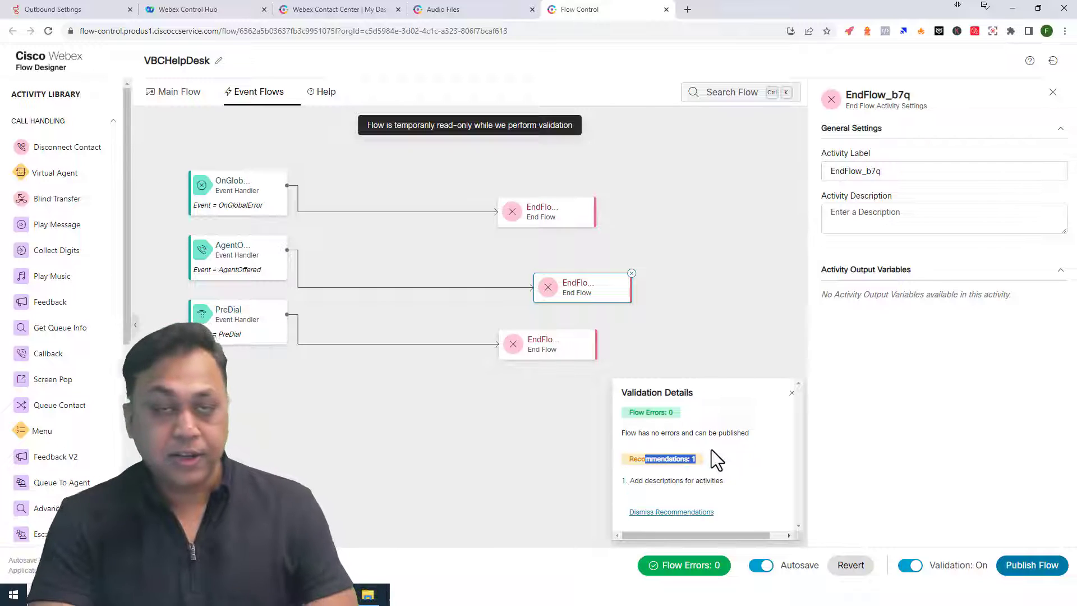
# - Publish the VBCHelpDesk flow from Main Flow and confirm the publish
pyautogui.click(180, 92)
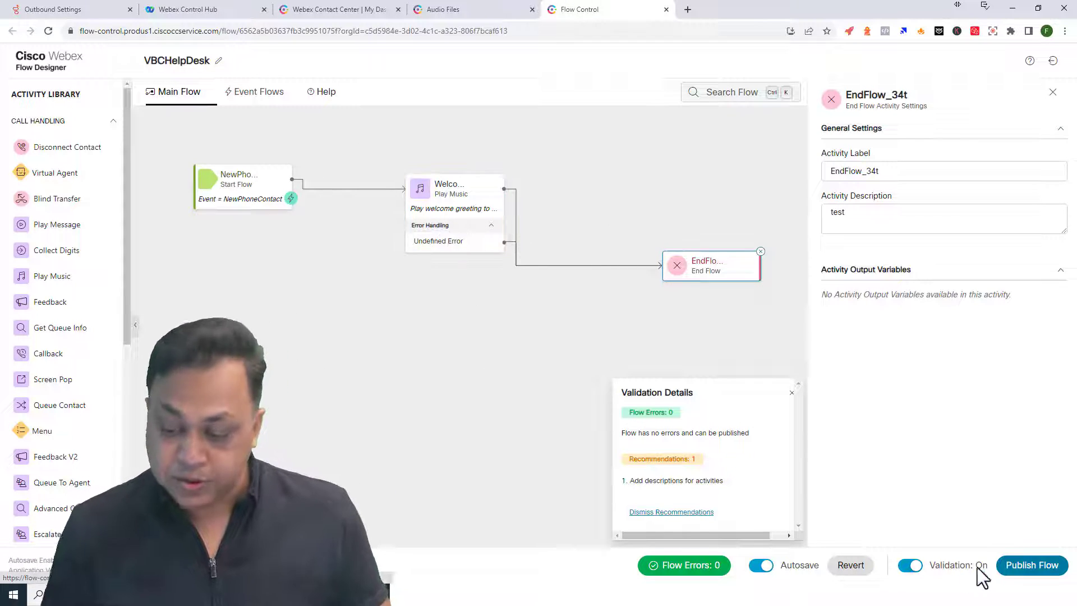
pyautogui.click(1022, 576)
pyautogui.click(630, 279)
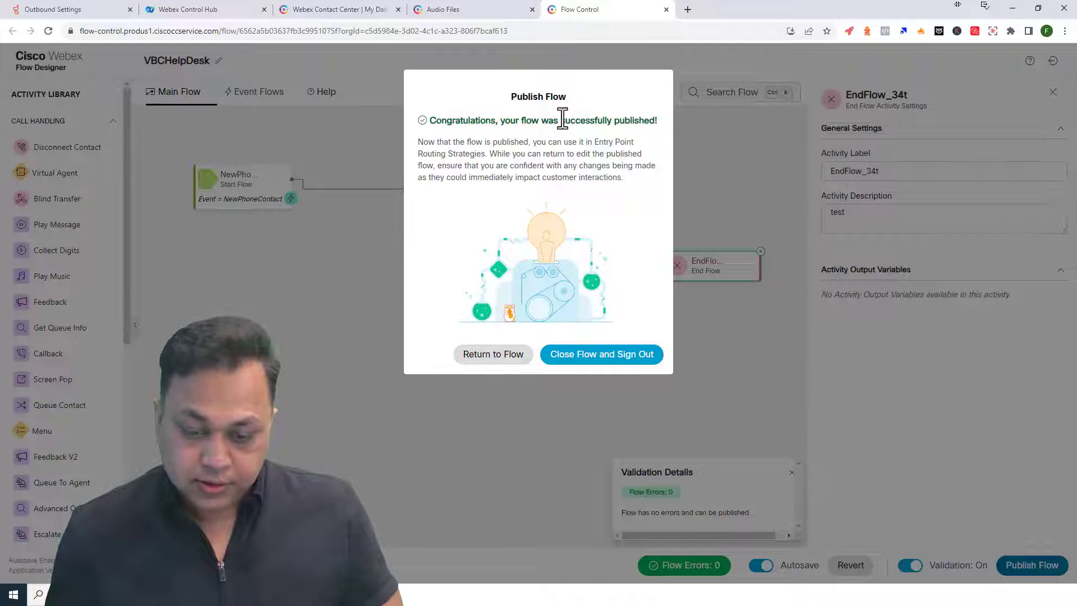
pyautogui.moveTo(561, 120); pyautogui.dragTo(650, 120)
# - Open Entry Point Mappings in the management portal, filtered to VBC_Voice_EP
pyautogui.click(509, 362)
pyautogui.click(342, 12)
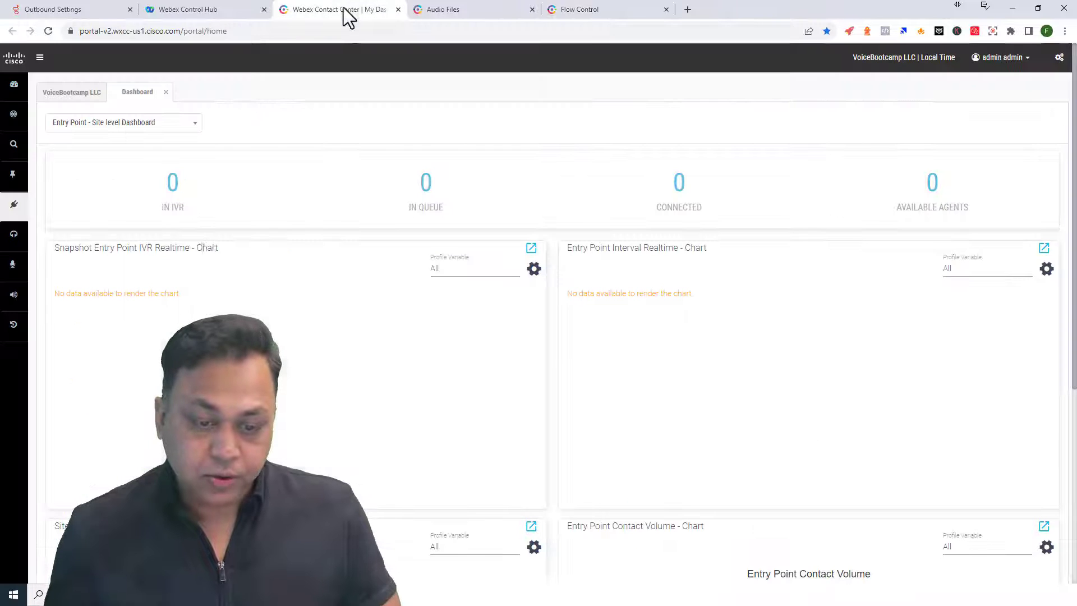
pyautogui.moveTo(16, 119)
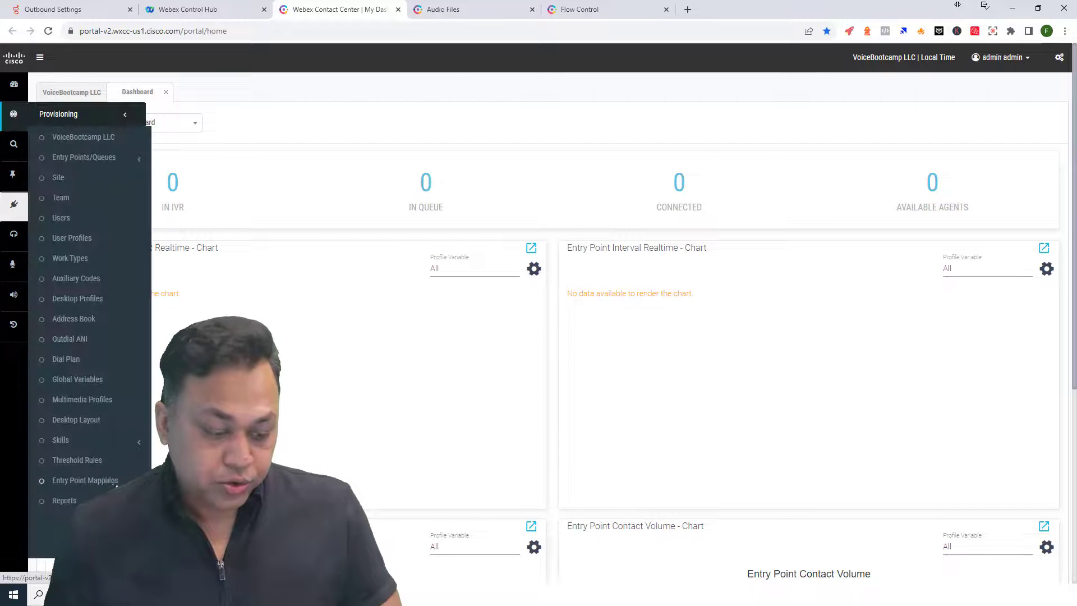
pyautogui.click(90, 481)
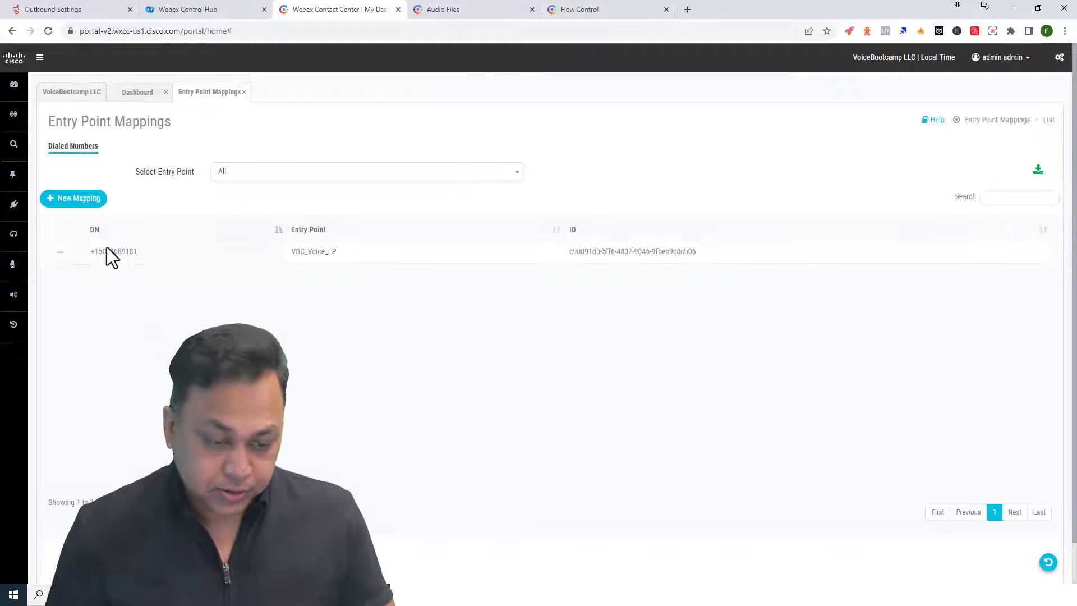
pyautogui.click(257, 173)
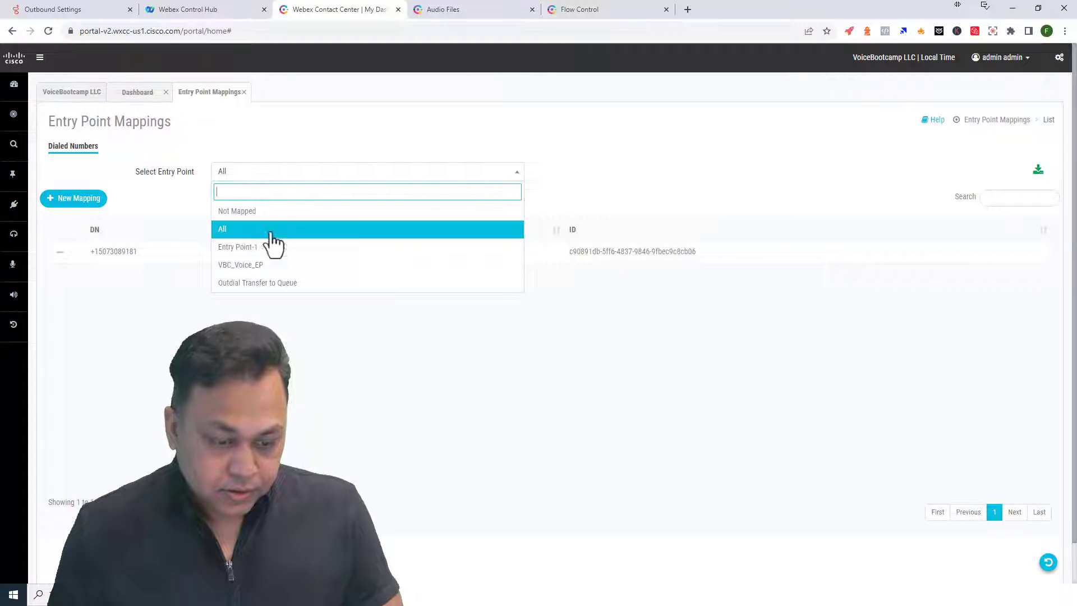
pyautogui.click(258, 266)
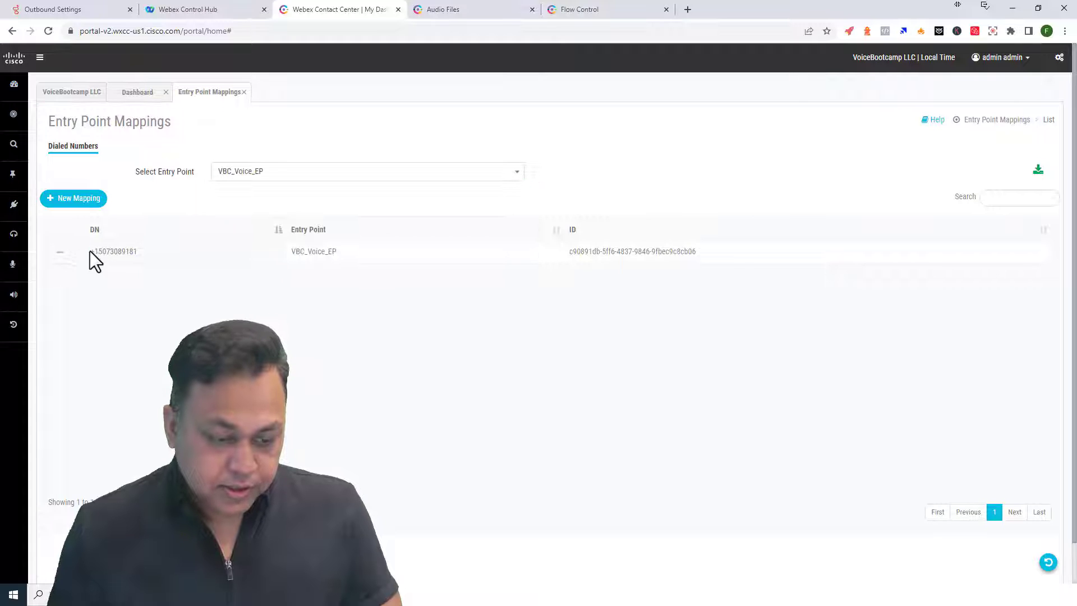
# - Bring up the delete prompt for the VBC_Voice_EP dialled number mapping
pyautogui.moveTo(90, 251); pyautogui.dragTo(175, 255)
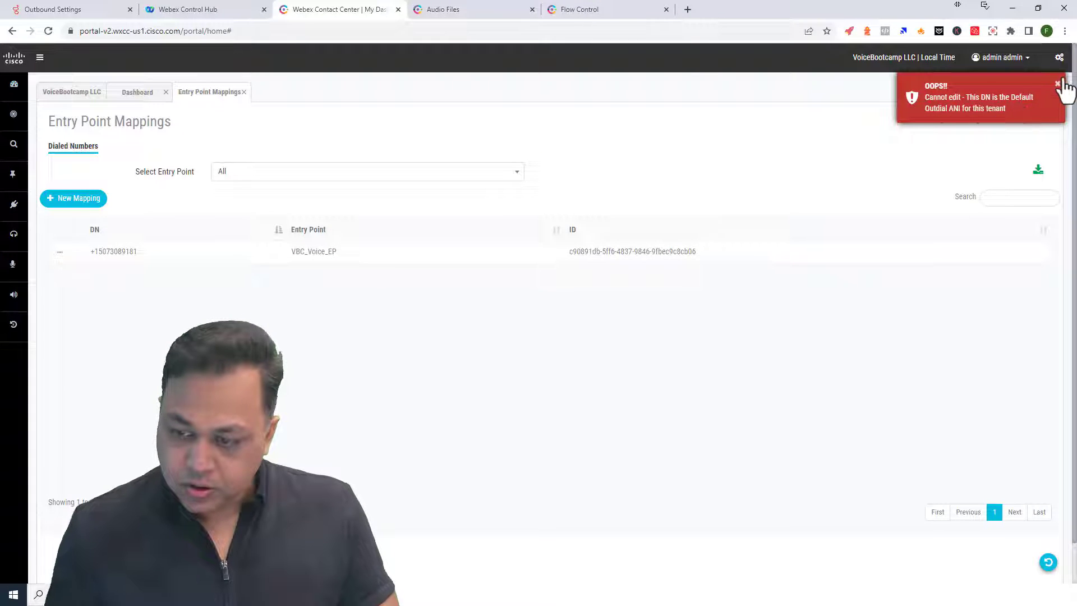
pyautogui.click(1057, 85)
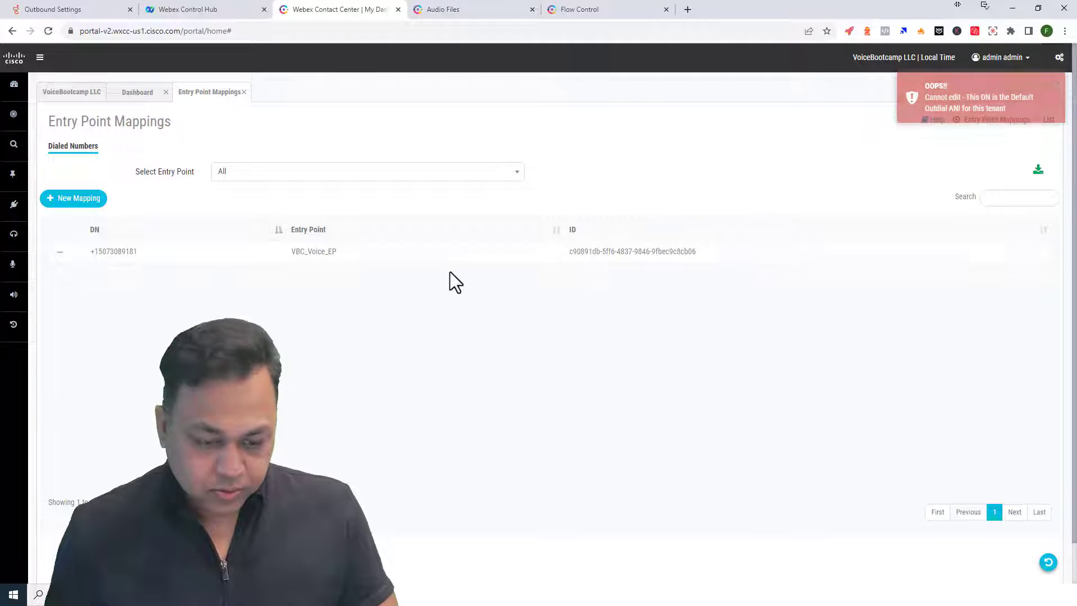
pyautogui.click(60, 252)
pyautogui.click(102, 256)
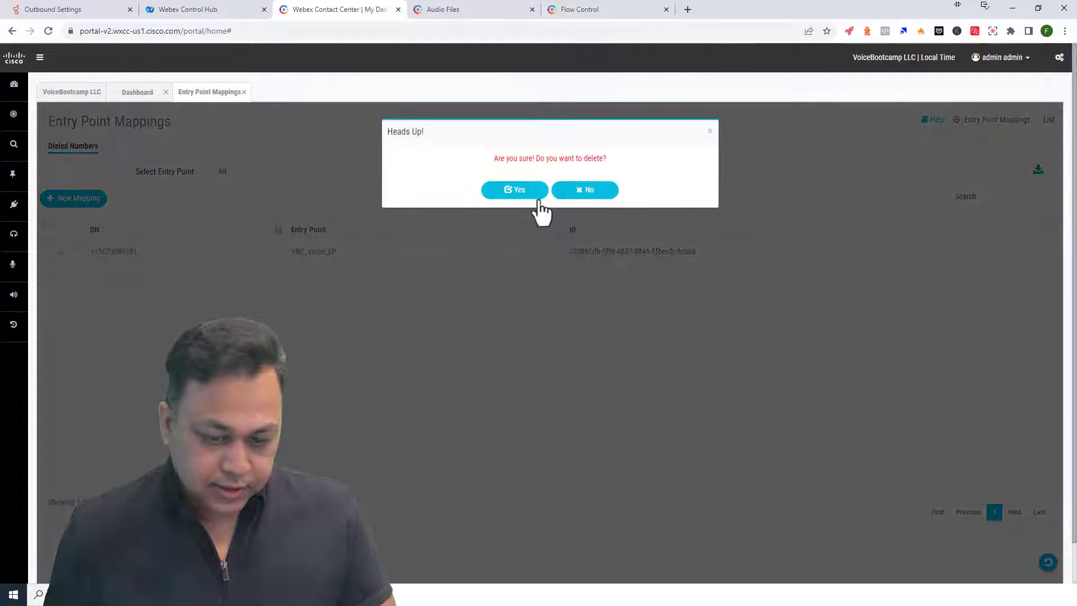
# - Confirm deleting the old mapping and filter the list to VBC_Voice_EP again
pyautogui.click(512, 193)
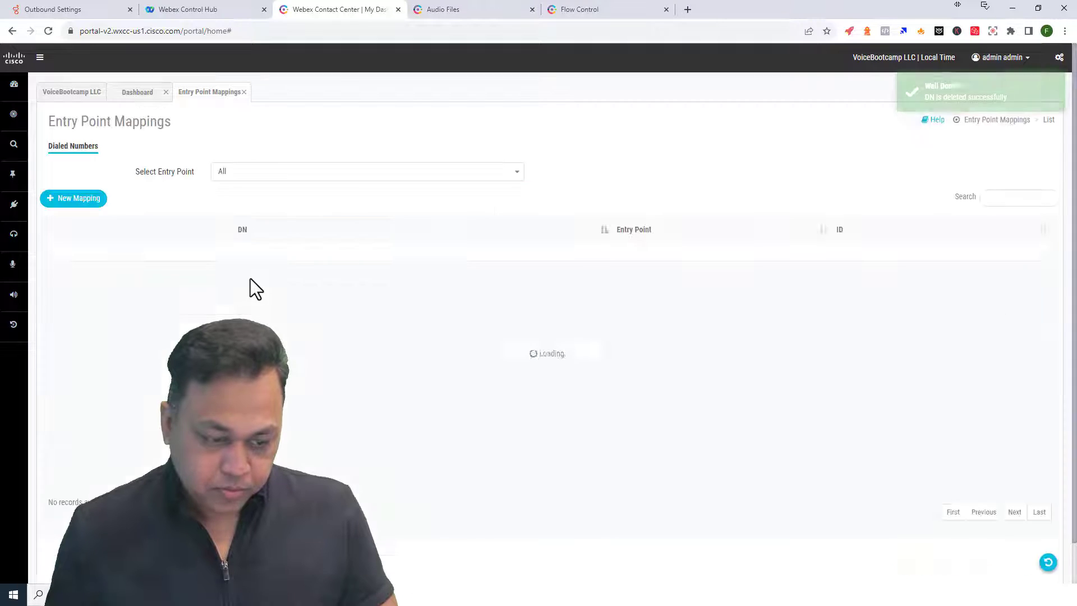
pyautogui.click(230, 174)
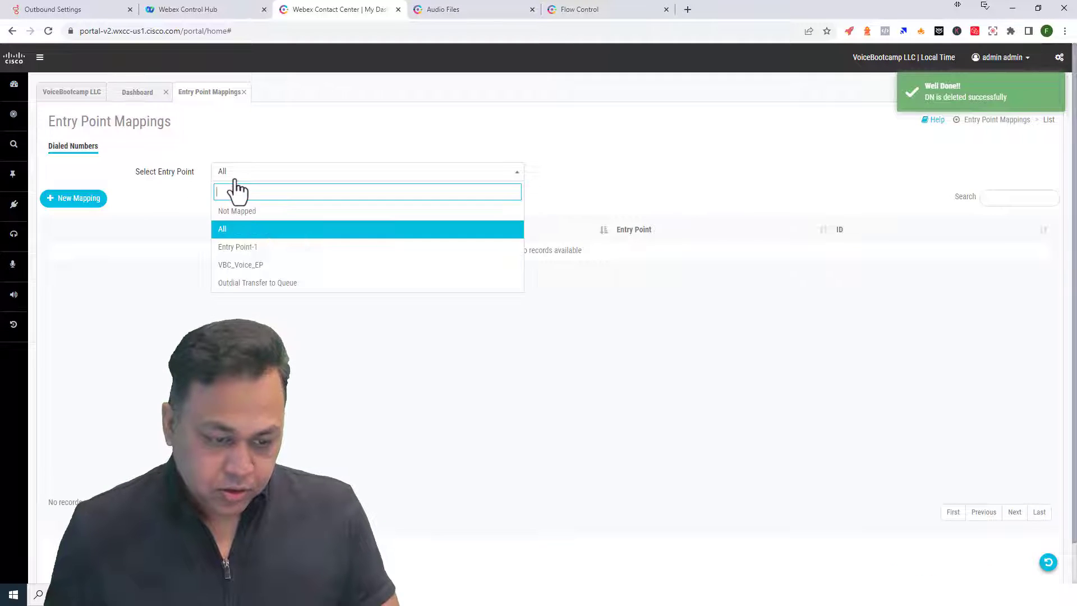
pyautogui.click(246, 268)
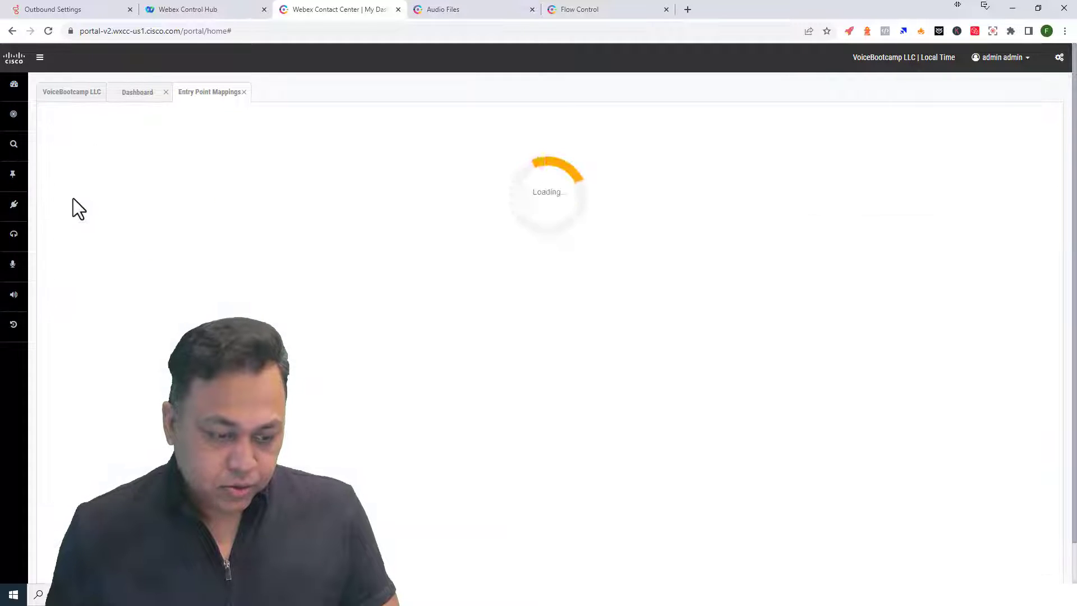
# - Create a new mapping of Site1's available number to VBC_Voice_EP and save it
pyautogui.click(86, 200)
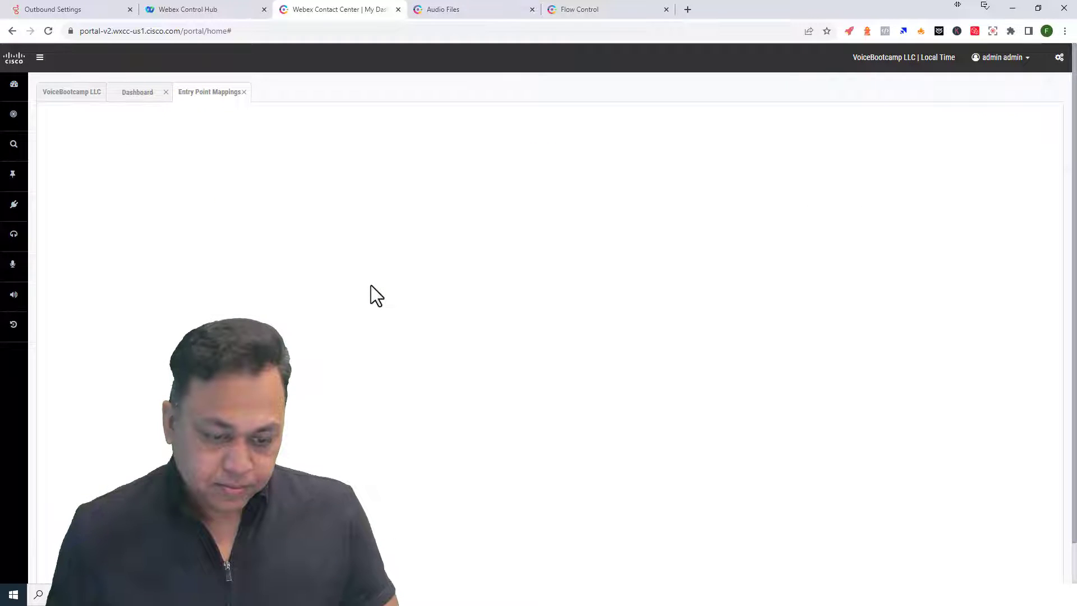
pyautogui.click(355, 235)
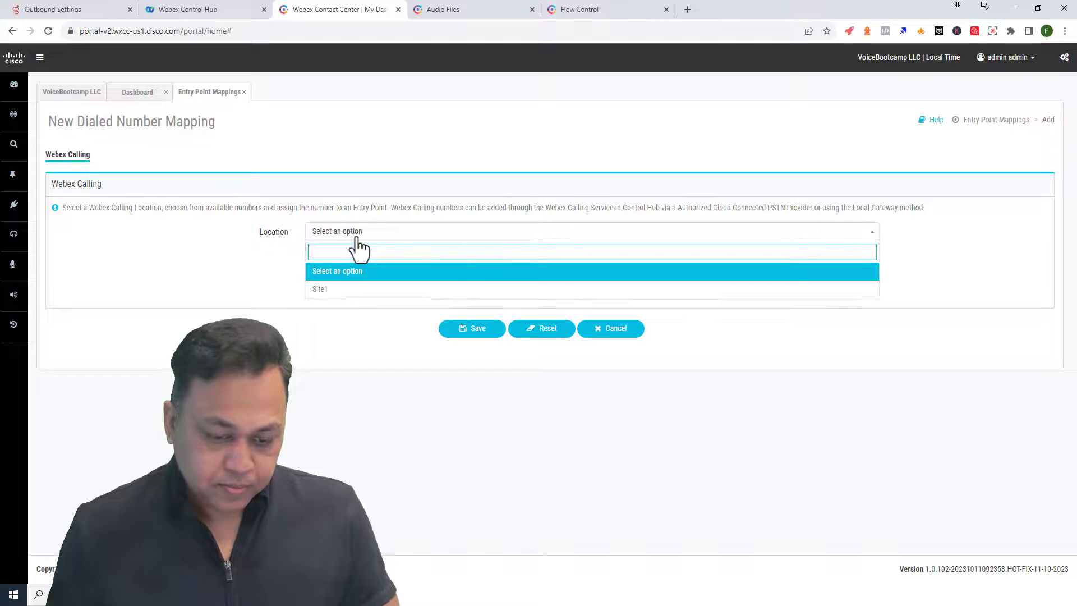
pyautogui.click(356, 291)
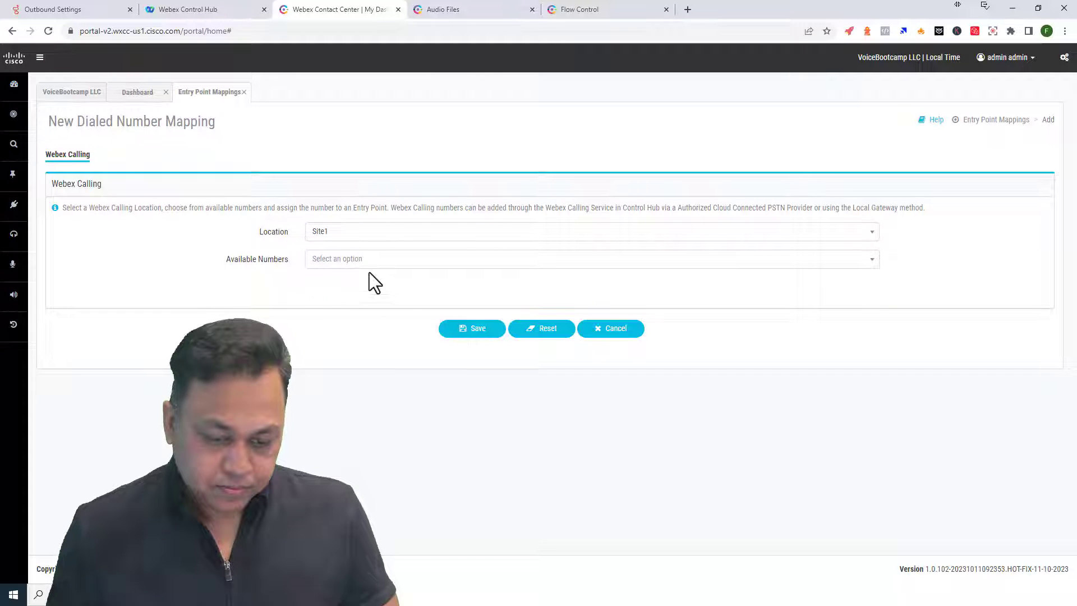
pyautogui.click(359, 261)
pyautogui.click(346, 299)
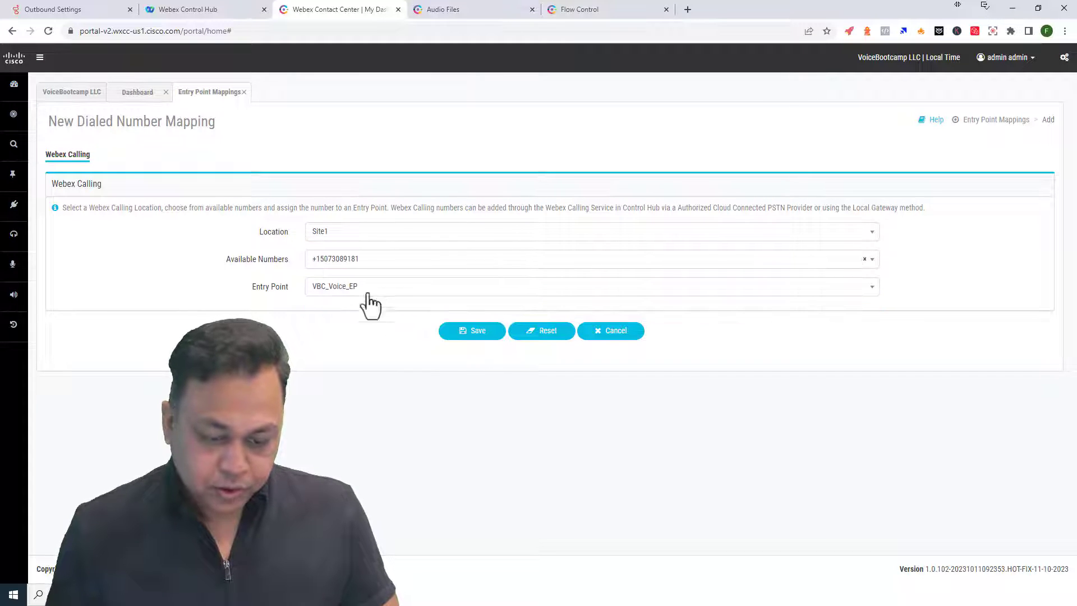
pyautogui.click(473, 332)
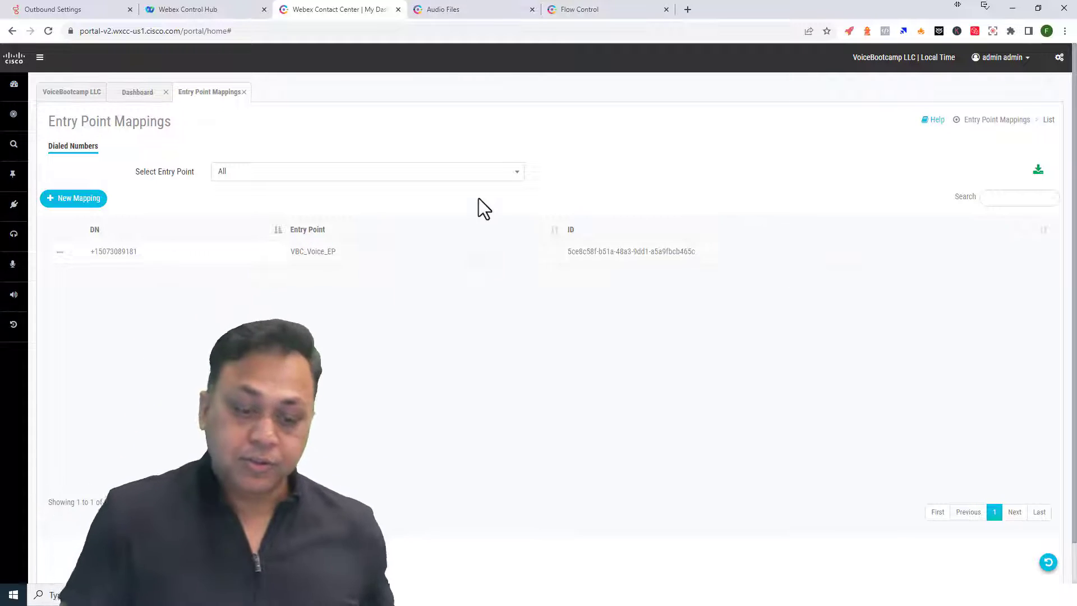
# - Set the WelcomePrompt's Music File to CompanyMenuIVR.wav instead of Welcome.wav
pyautogui.click(476, 10)
pyautogui.click(594, 3)
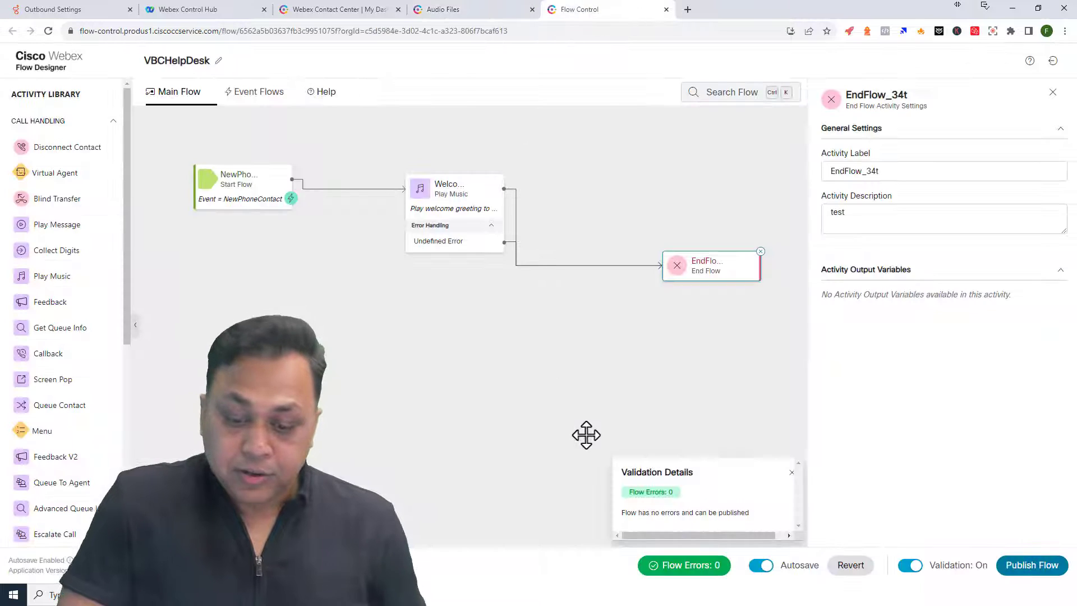
pyautogui.click(457, 209)
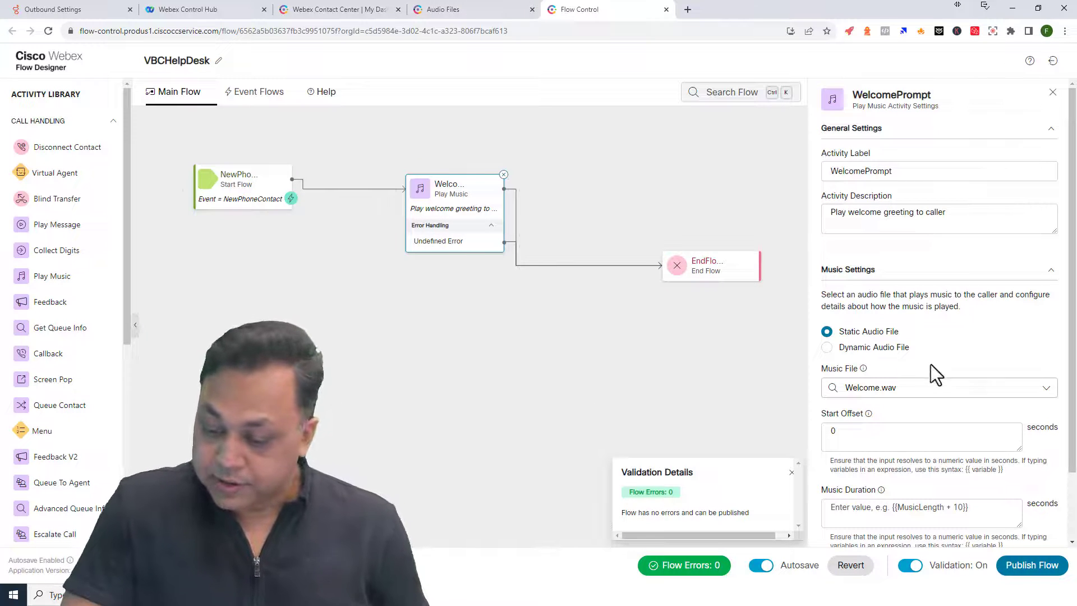
pyautogui.scroll(-1, 952, 380)
pyautogui.click(1013, 337)
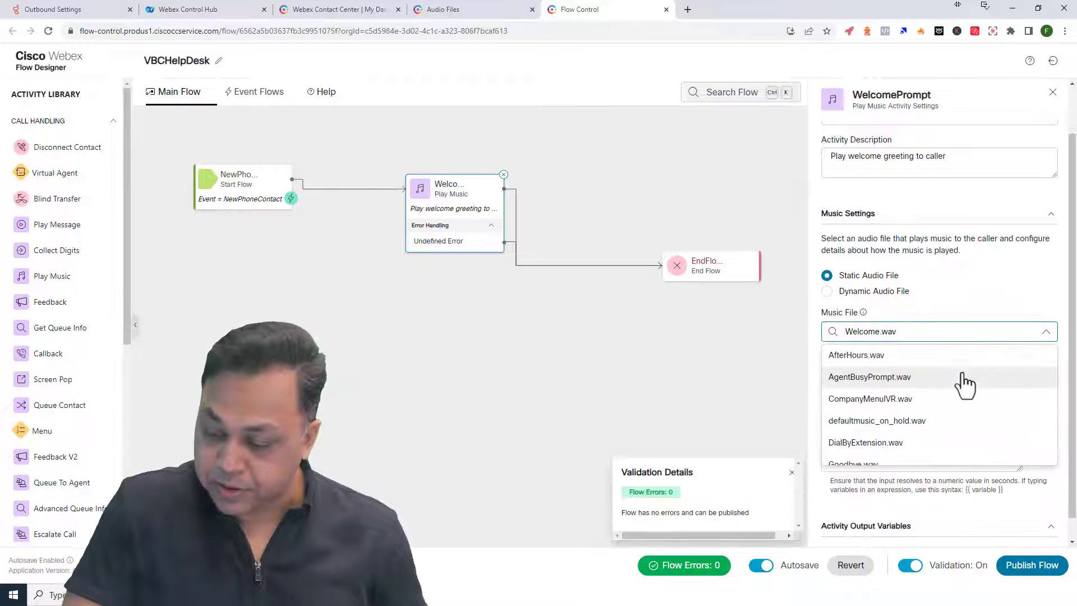
pyautogui.click(896, 401)
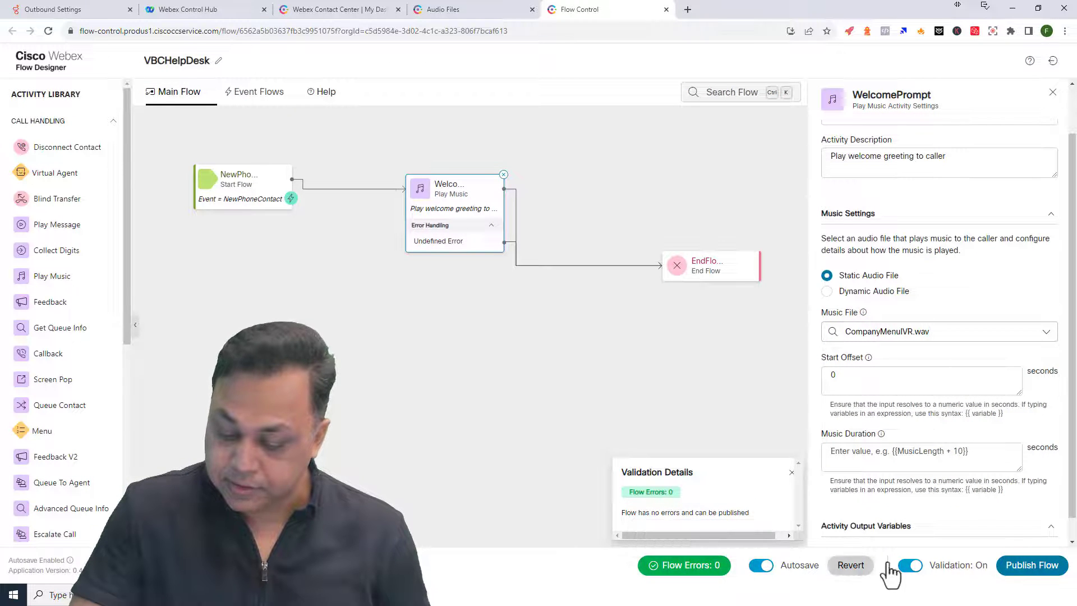
# - Publish the VBCHelpDesk flow and return to the flow editor
pyautogui.click(1016, 563)
pyautogui.click(586, 279)
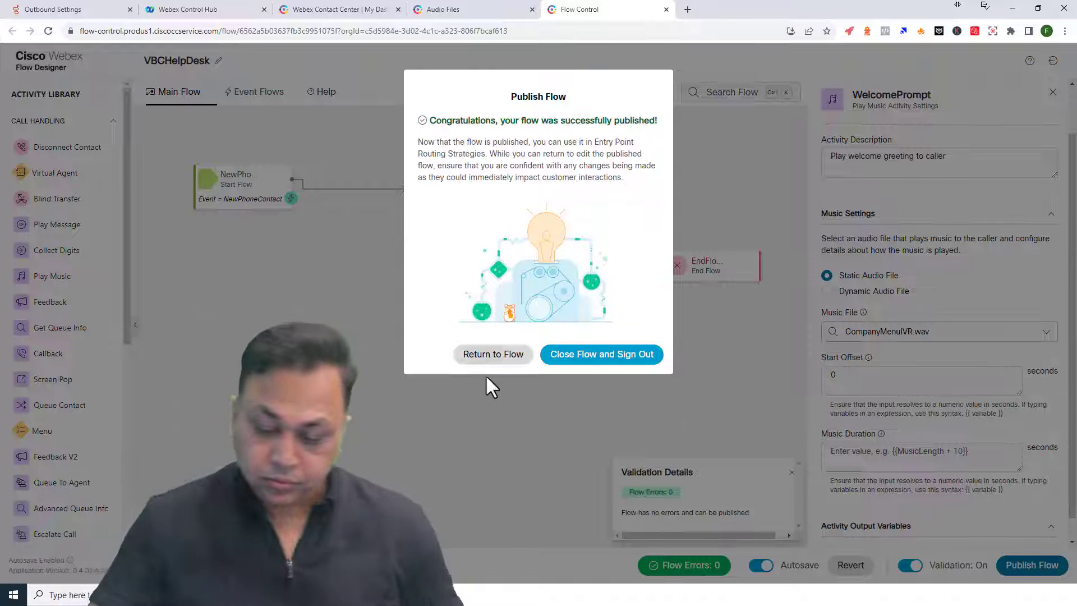
pyautogui.click(492, 358)
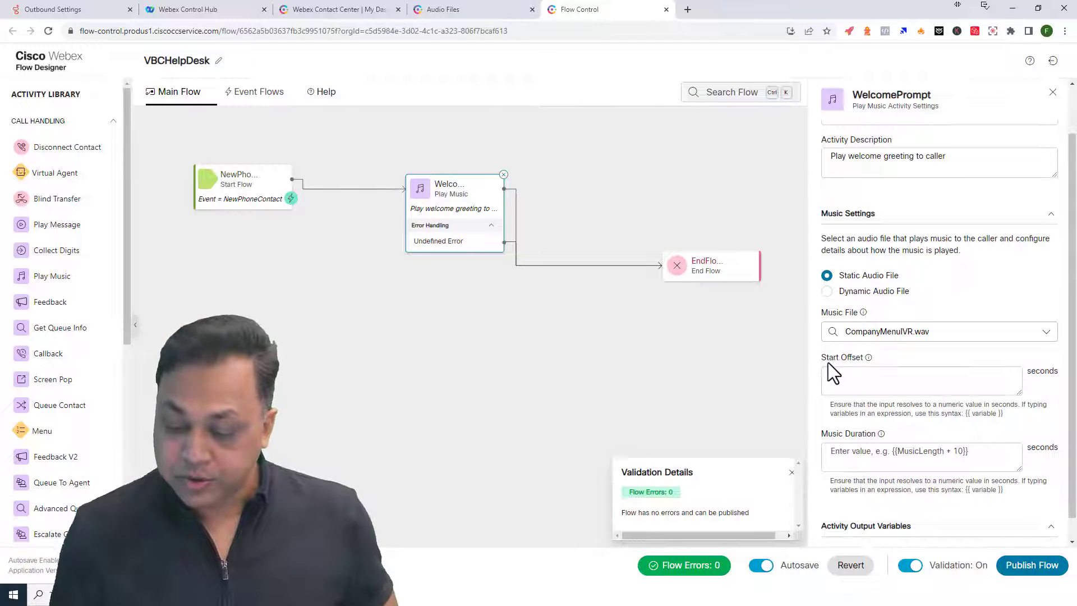
# - Change WelcomePrompt's Start Offset from 0 to 5 and republish the VBCHelpDesk flow
pyautogui.doubleClick(836, 376)
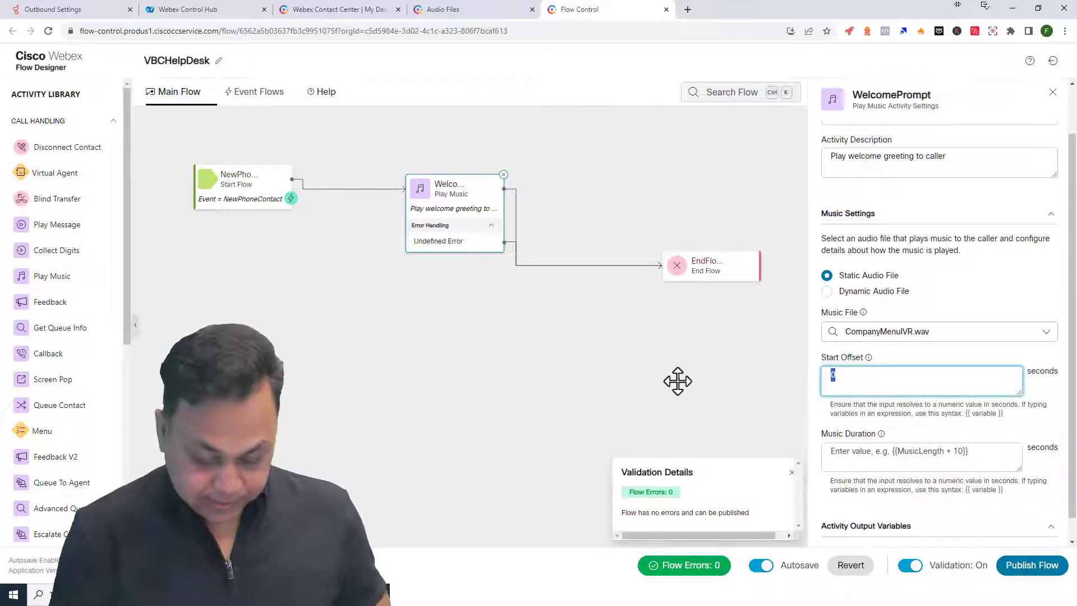
pyautogui.write('5')
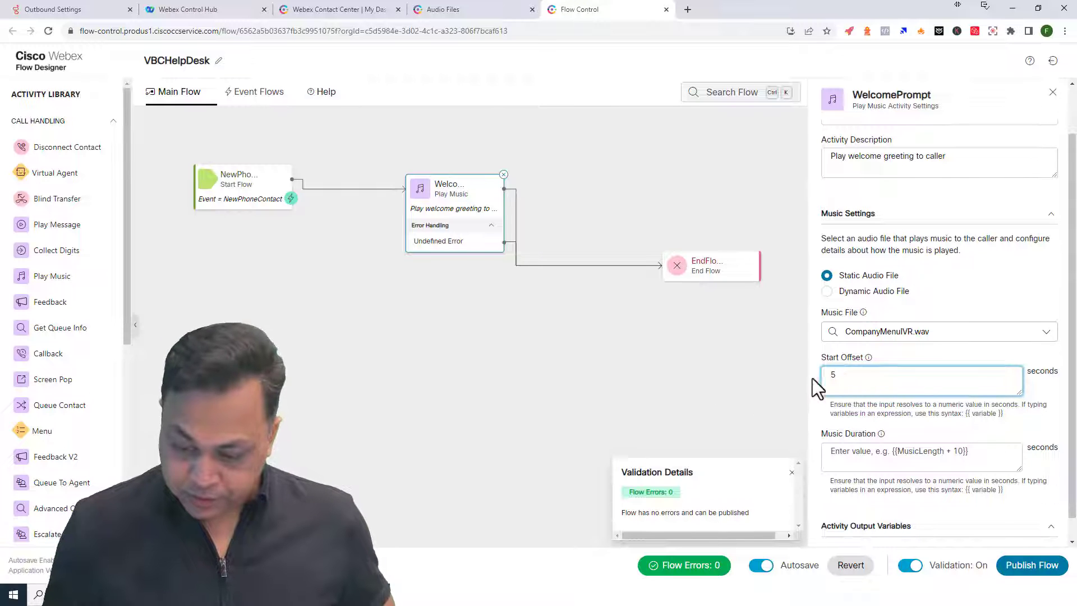
pyautogui.click(1022, 566)
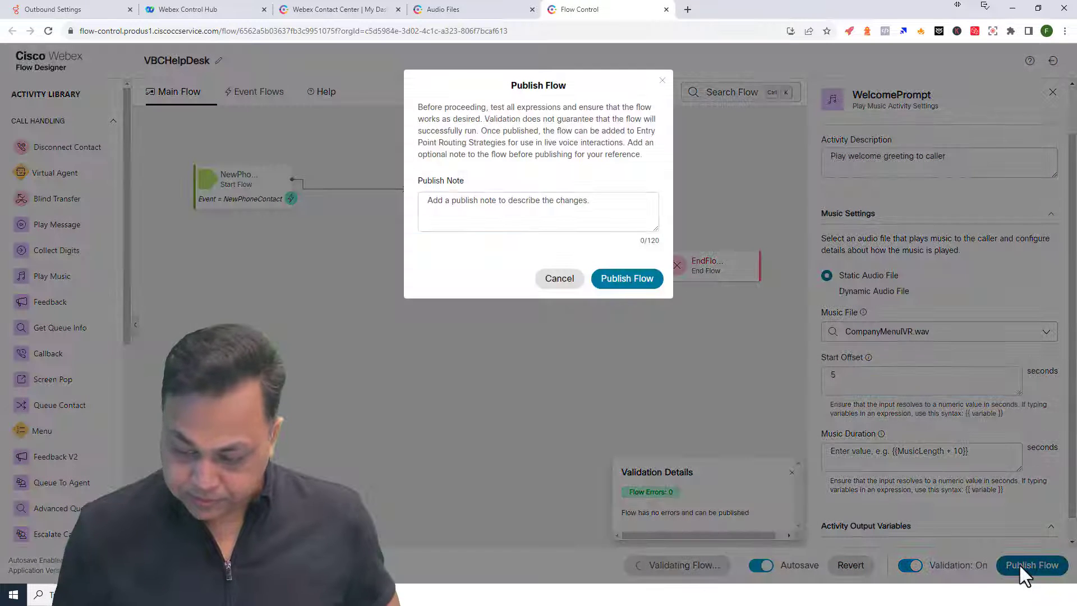
pyautogui.click(612, 283)
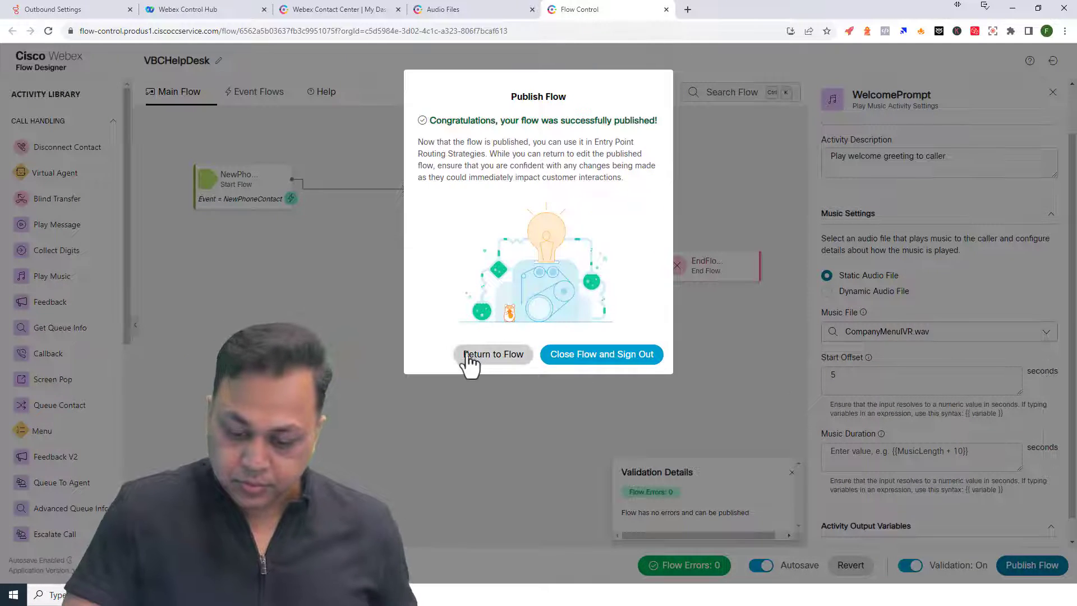
pyautogui.click(470, 359)
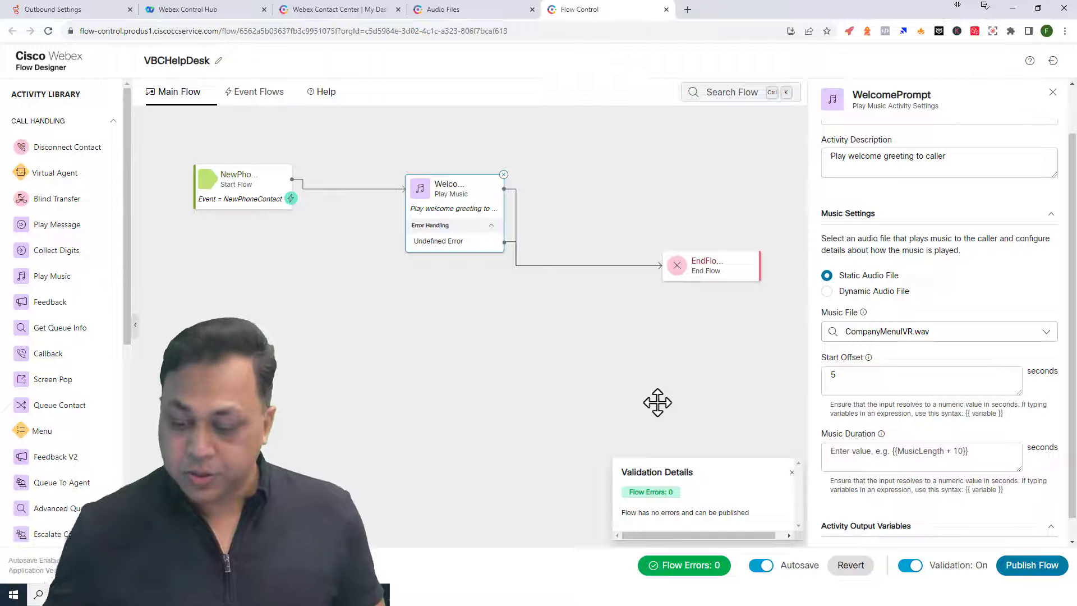
# - Enter {{MusicLength + 20}} as the WelcomePrompt's Music Duration, correcting a typo
pyautogui.moveTo(839, 437); pyautogui.dragTo(851, 485)
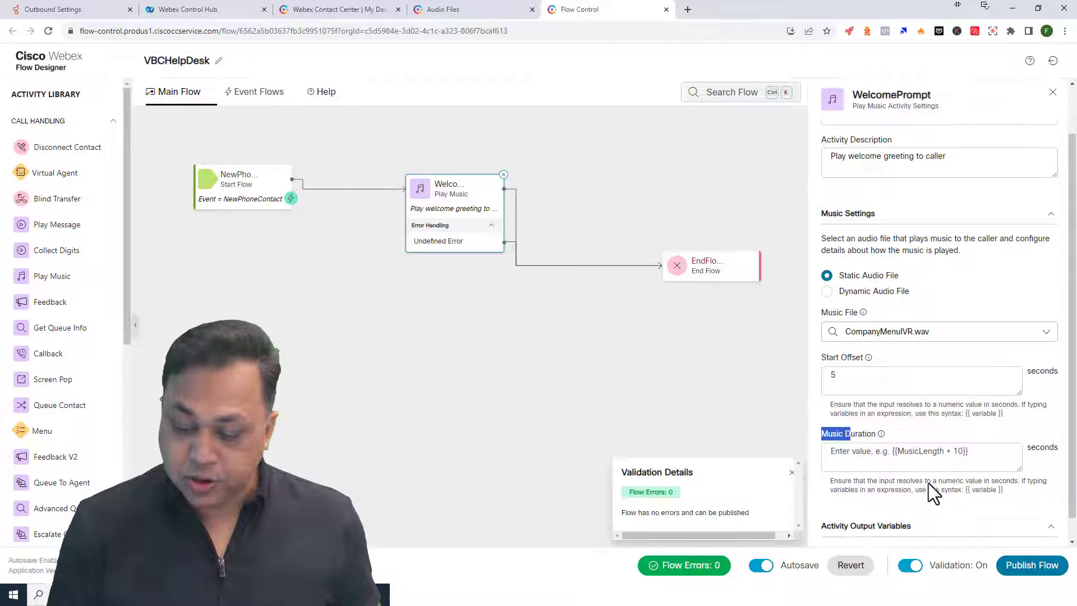
pyautogui.click(965, 456)
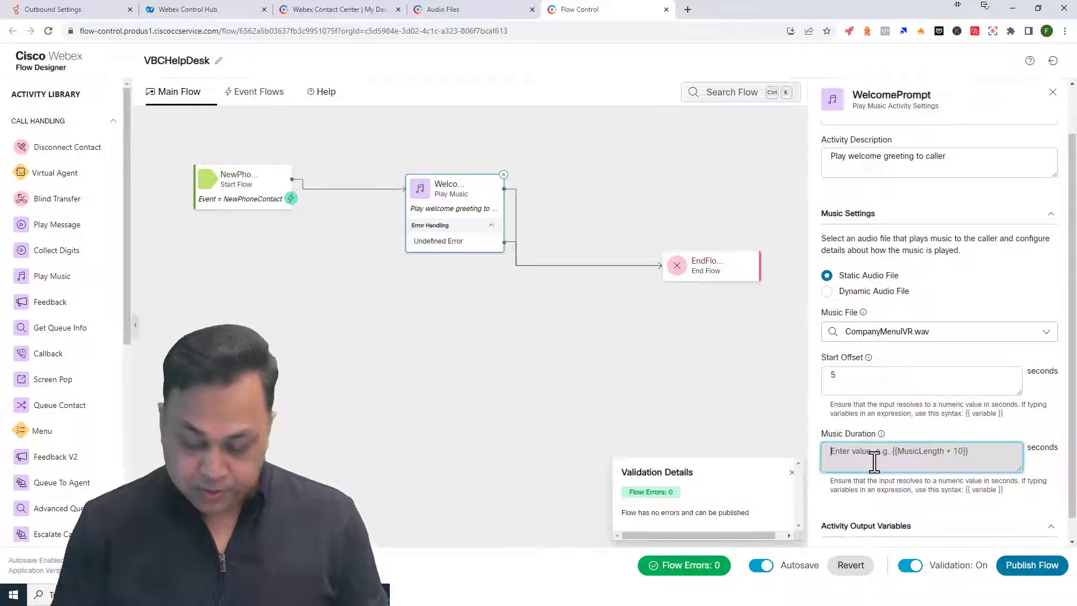
pyautogui.write('{{M')
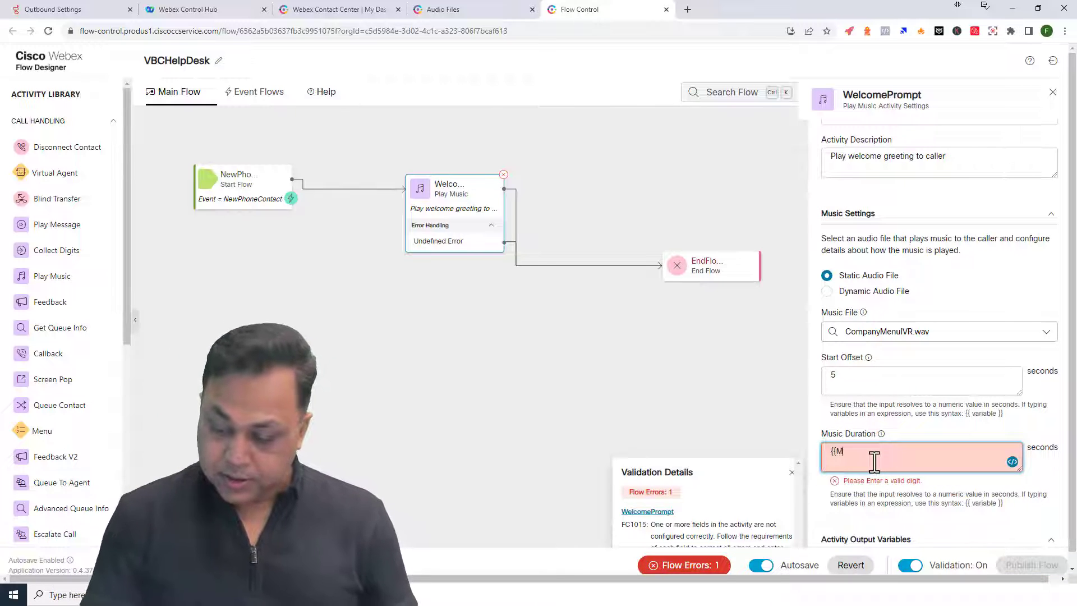
pyautogui.write('uisicLen')
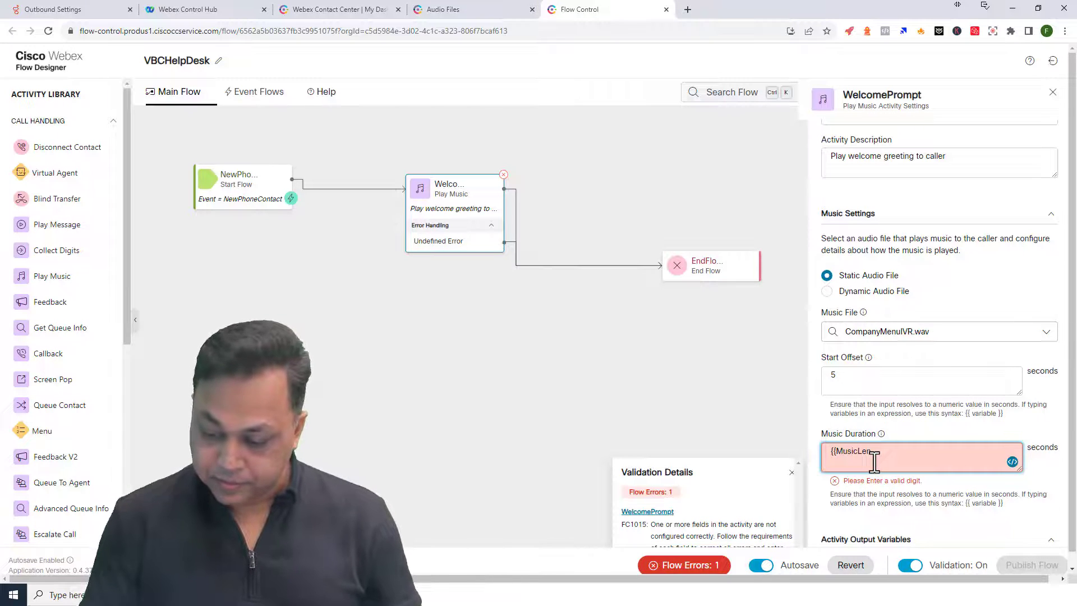
pyautogui.press('BackSpace')
pyautogui.press('BackSpace')
pyautogui.press('BackSpace')
pyautogui.press('BackSpace')
pyautogui.press('BackSpace')
pyautogui.press('BackSpace')
pyautogui.press('BackSpace')
pyautogui.press('BackSpace')
pyautogui.press('BackSpace')
pyautogui.press('BackSpace')
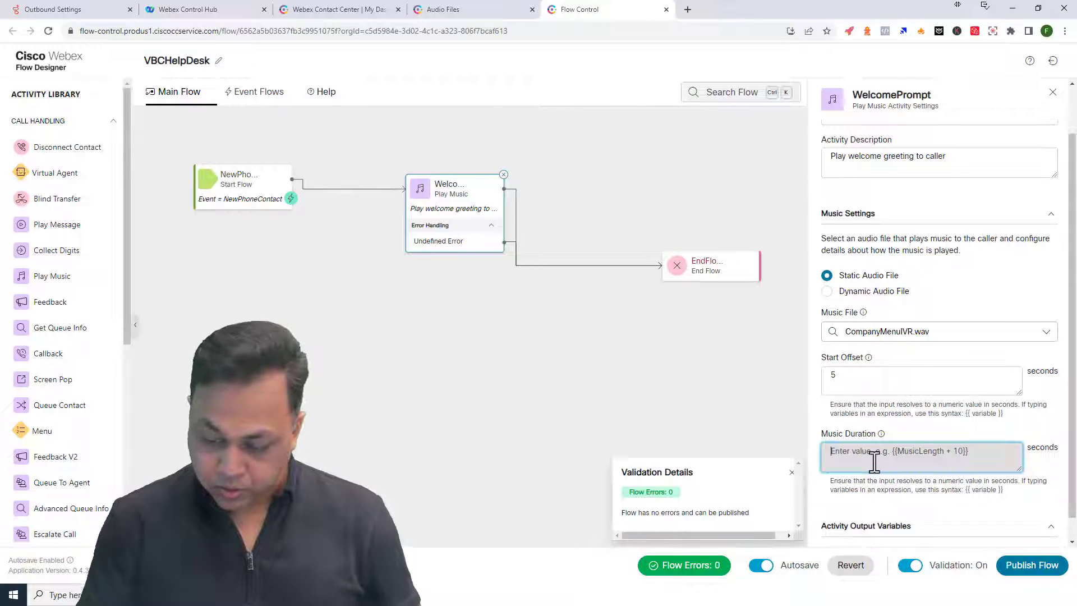
pyautogui.write('{{Music')
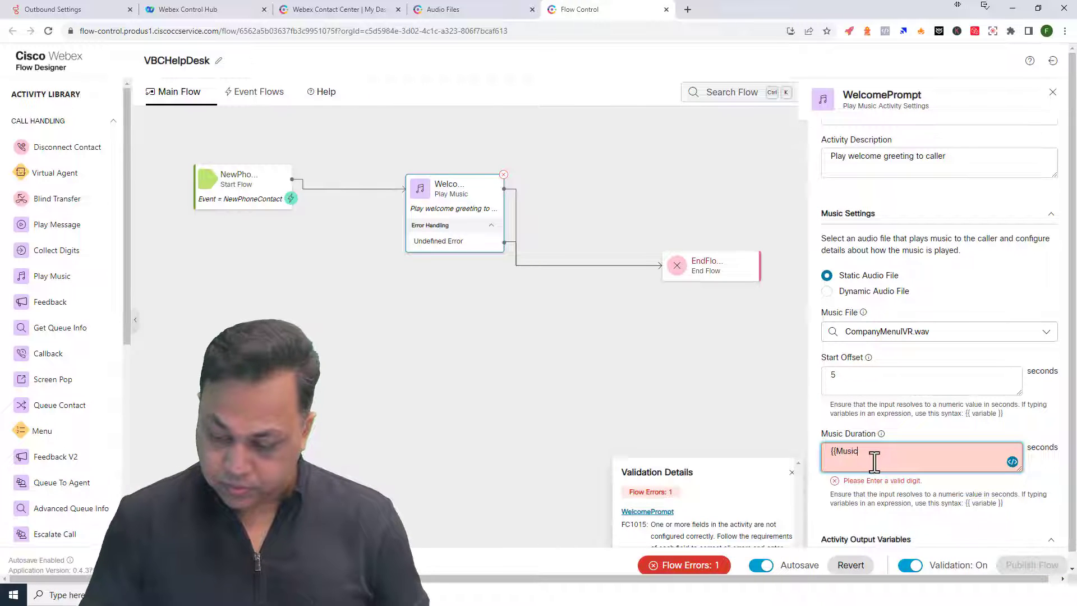
pyautogui.write('Length')
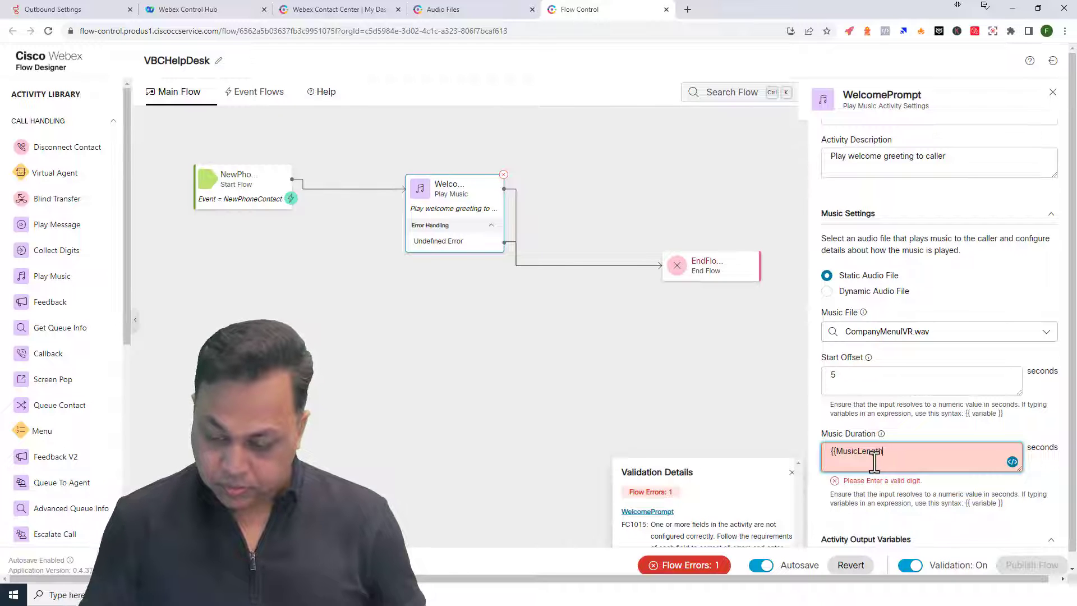
pyautogui.write(' + 20}}')
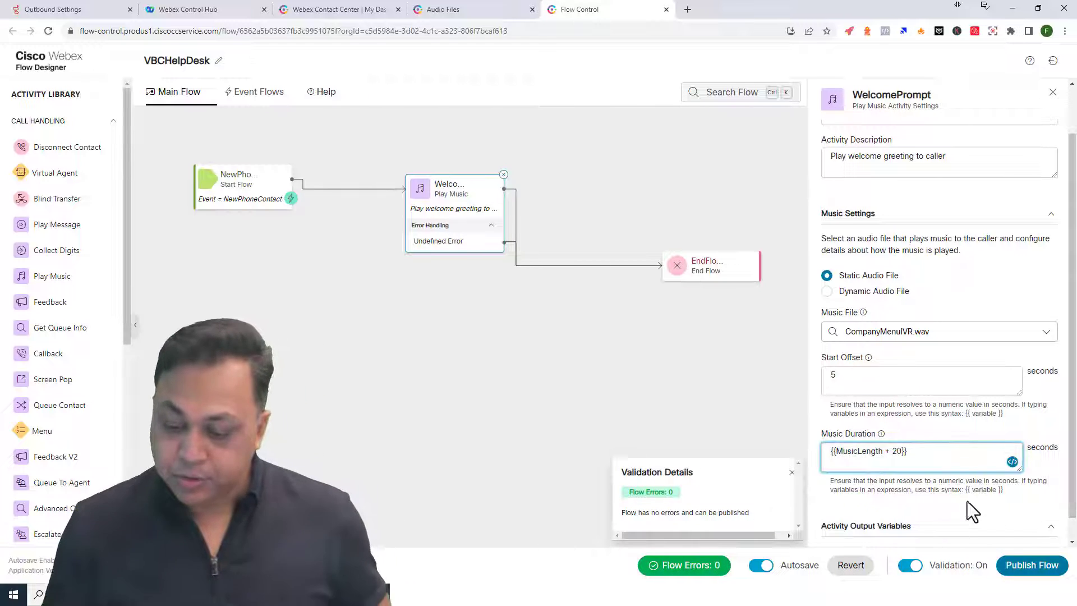
# - Republish the VBCHelpDesk flow and return to the flow editor
pyautogui.click(1030, 565)
pyautogui.click(623, 281)
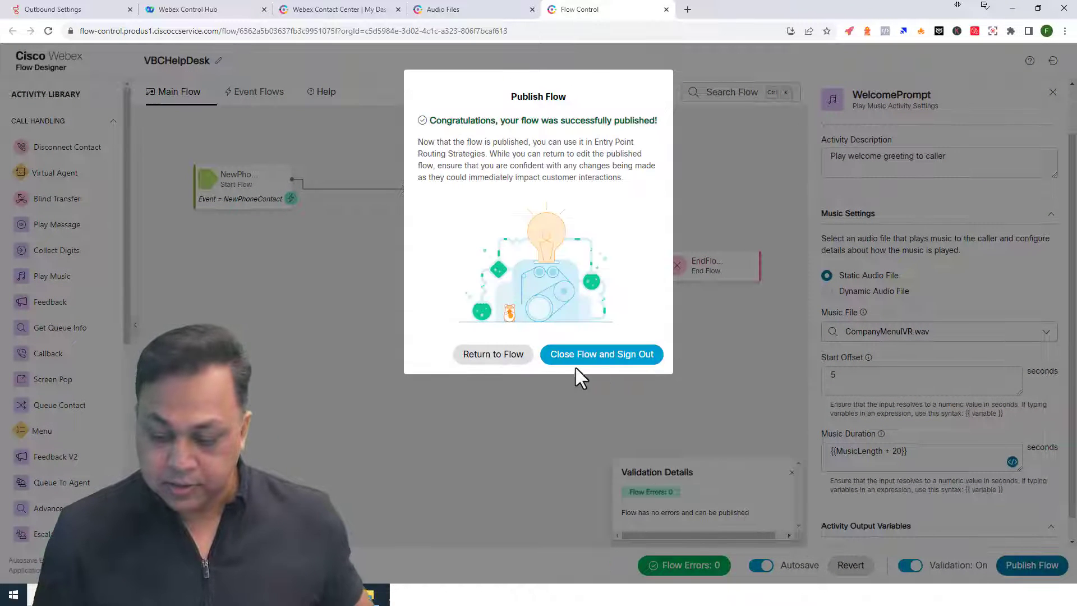
pyautogui.click(501, 355)
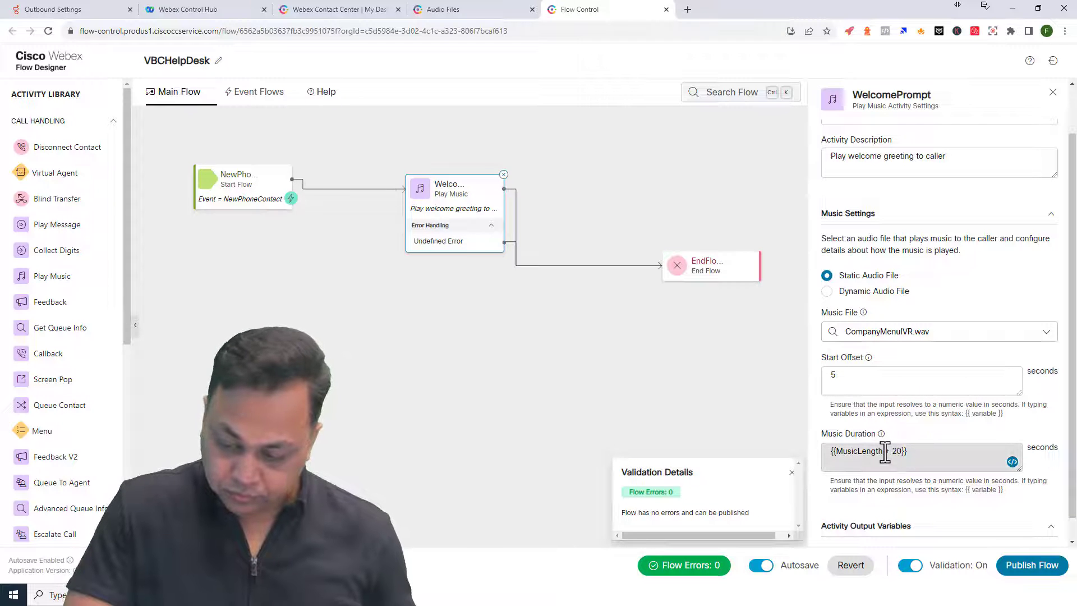
# - Delete the Music Duration expression and publish the flow with it empty
pyautogui.moveTo(923, 451); pyautogui.dragTo(739, 448)
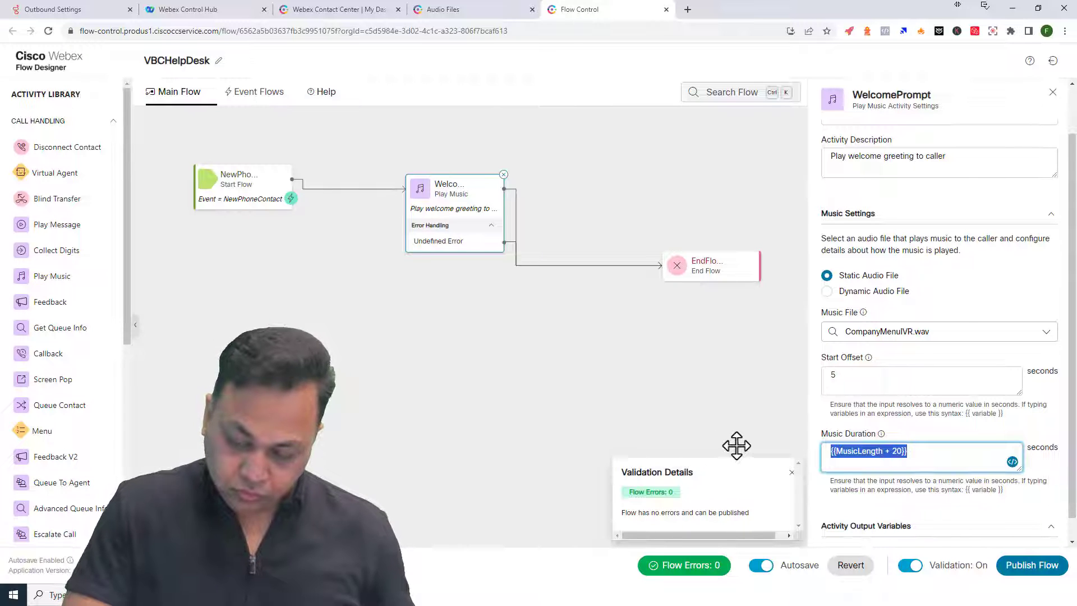
pyautogui.click(933, 456)
pyautogui.moveTo(945, 455); pyautogui.dragTo(732, 441)
pyautogui.press('BackSpace')
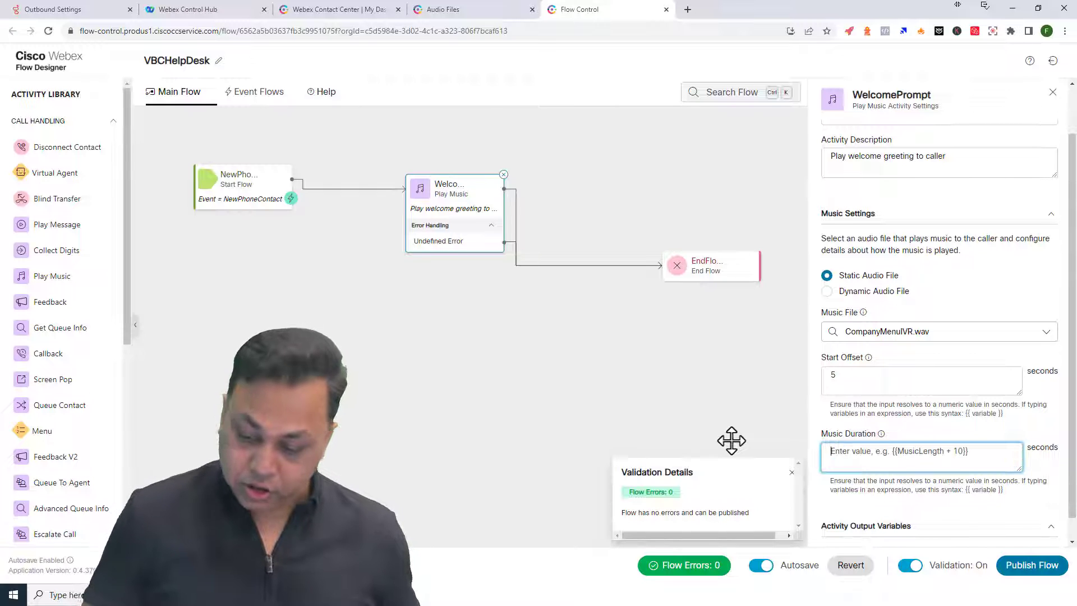
pyautogui.click(1033, 567)
pyautogui.click(631, 279)
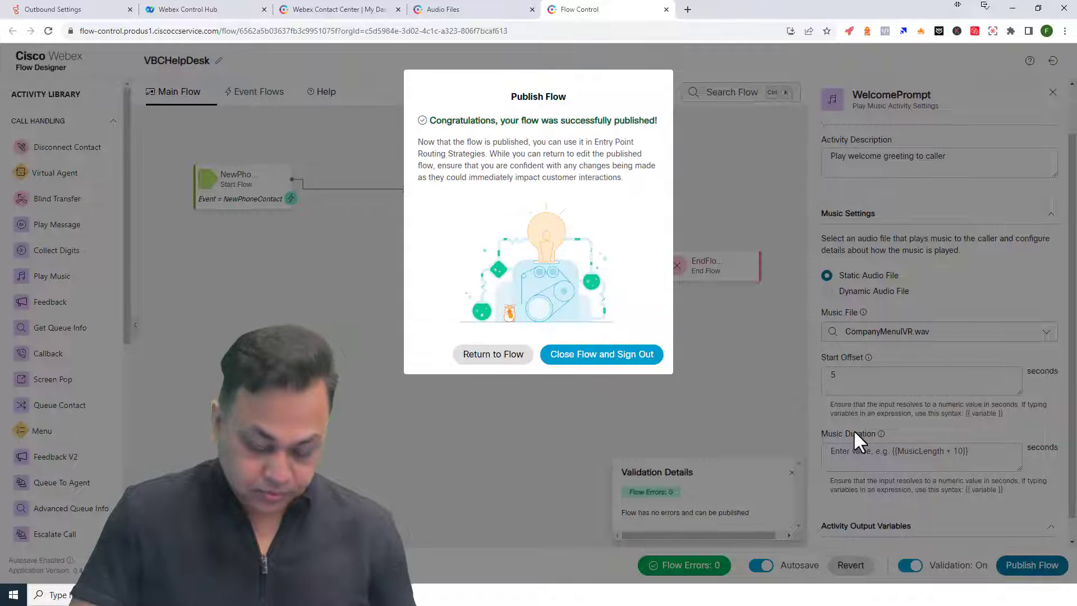
pyautogui.click(493, 354)
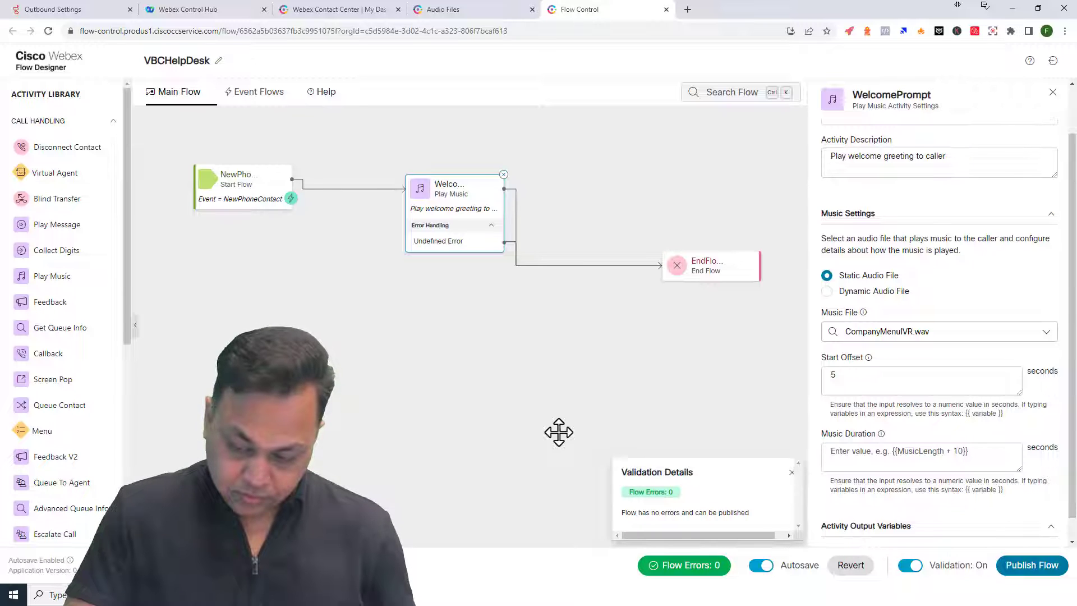
# - Set the Music Duration to 15 seconds and publish the flow again
pyautogui.click(882, 452)
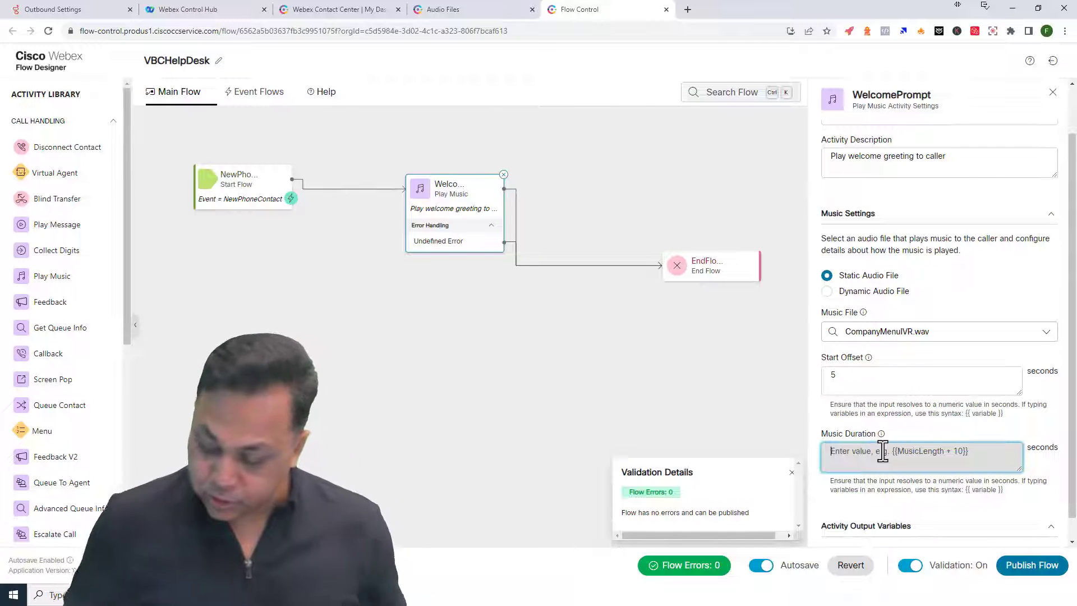
pyautogui.write('15')
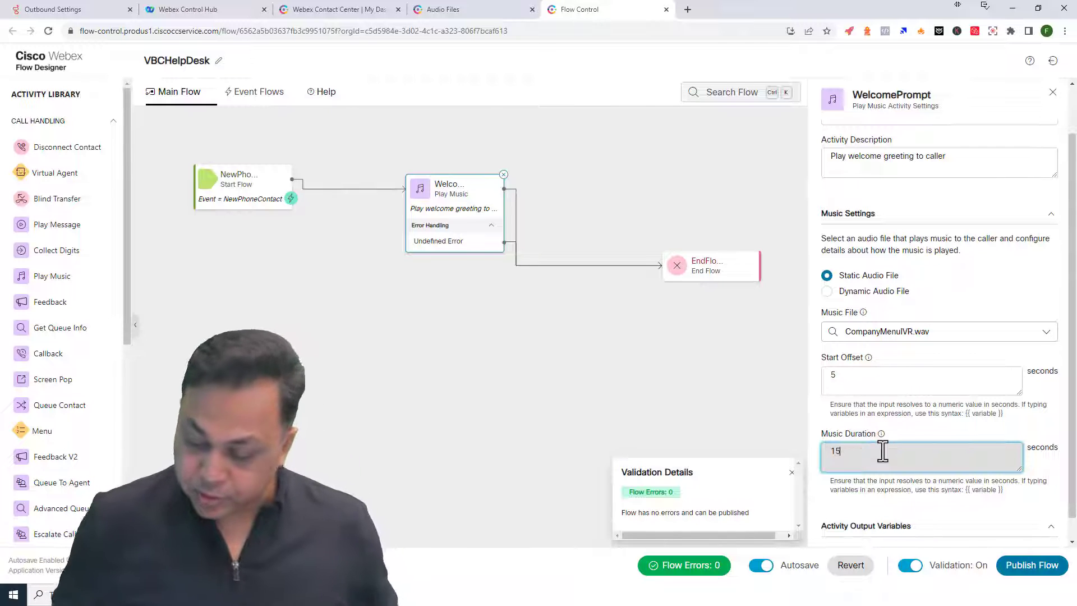
pyautogui.click(1032, 565)
pyautogui.click(620, 281)
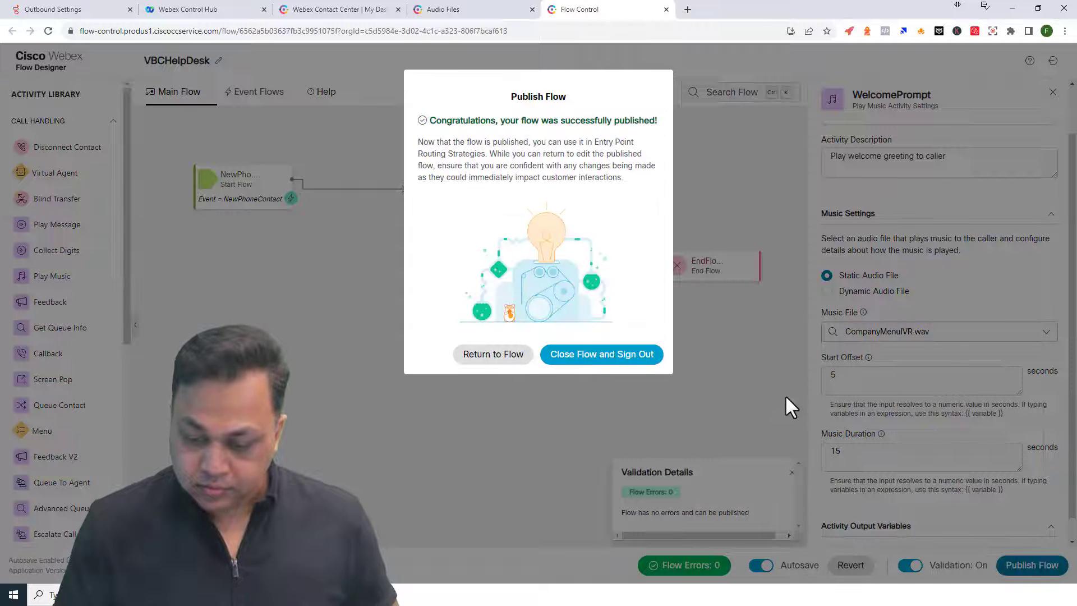
pyautogui.click(493, 356)
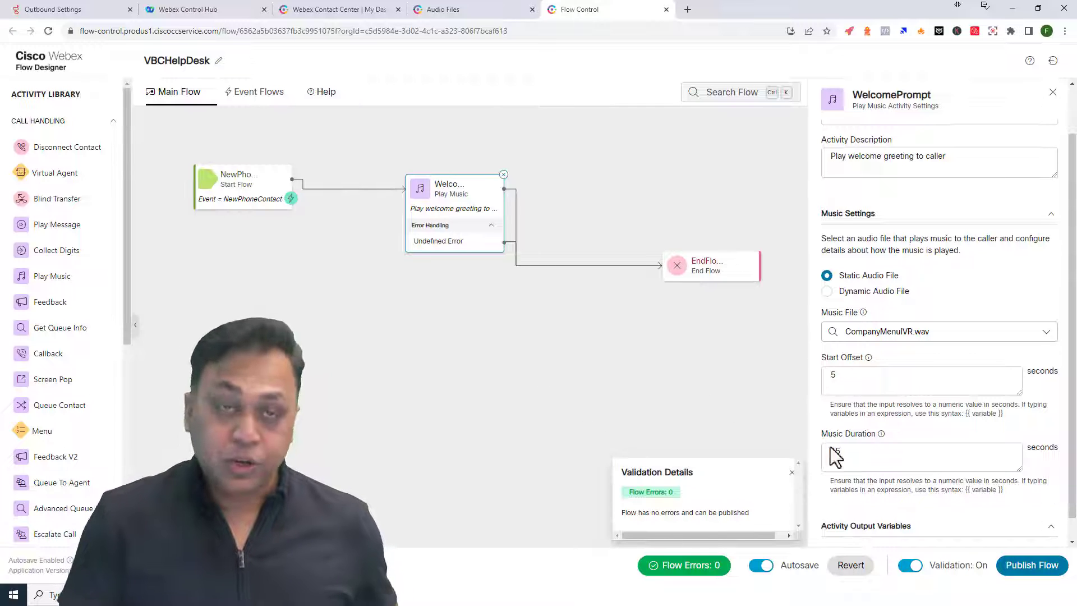
# - Try 0 as the Music Duration, then clear the invalid value to leave it blank
pyautogui.click(856, 463)
pyautogui.hotkey('ctrl', 'a')
pyautogui.press('BackSpace')
pyautogui.write('0')
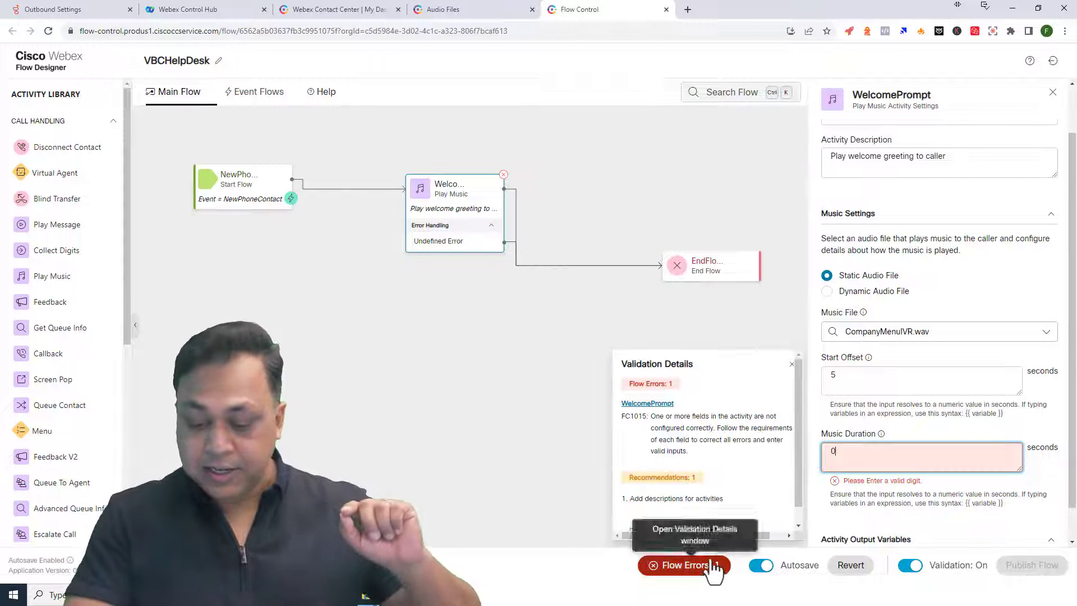
pyautogui.click(846, 452)
pyautogui.press('BackSpace')
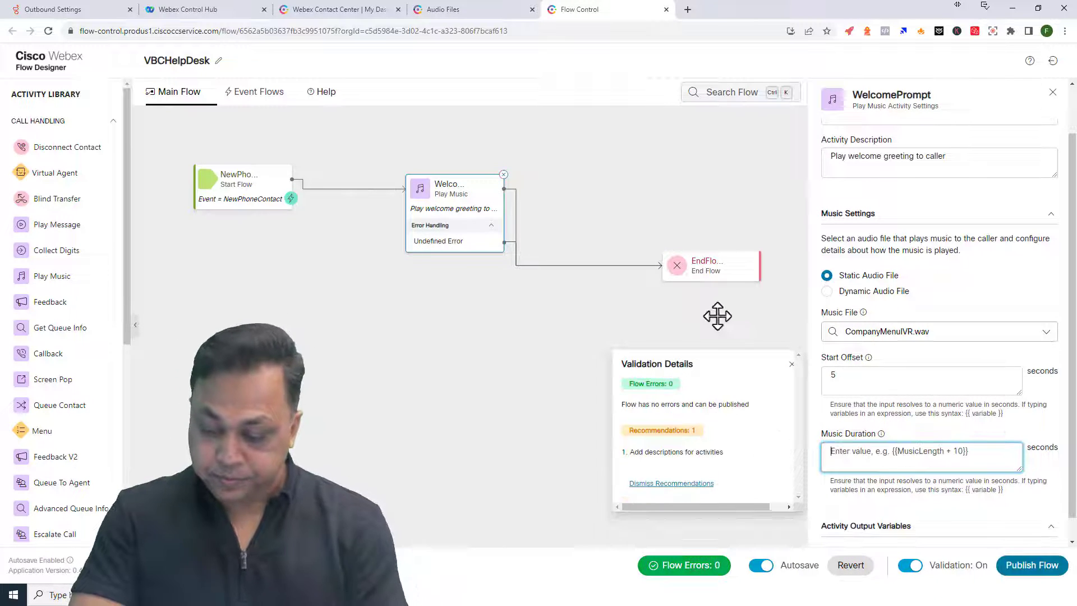
pyautogui.click(714, 314)
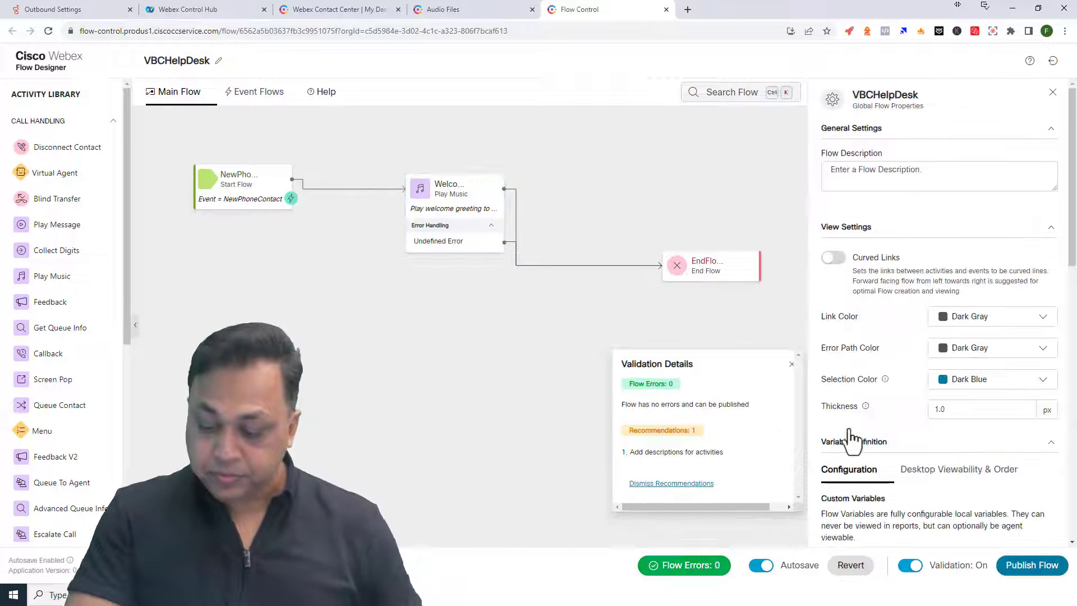
# - Close Validation Details and publish VBCHelpDesk with WelcomePrompt's music duration left blank
pyautogui.click(487, 231)
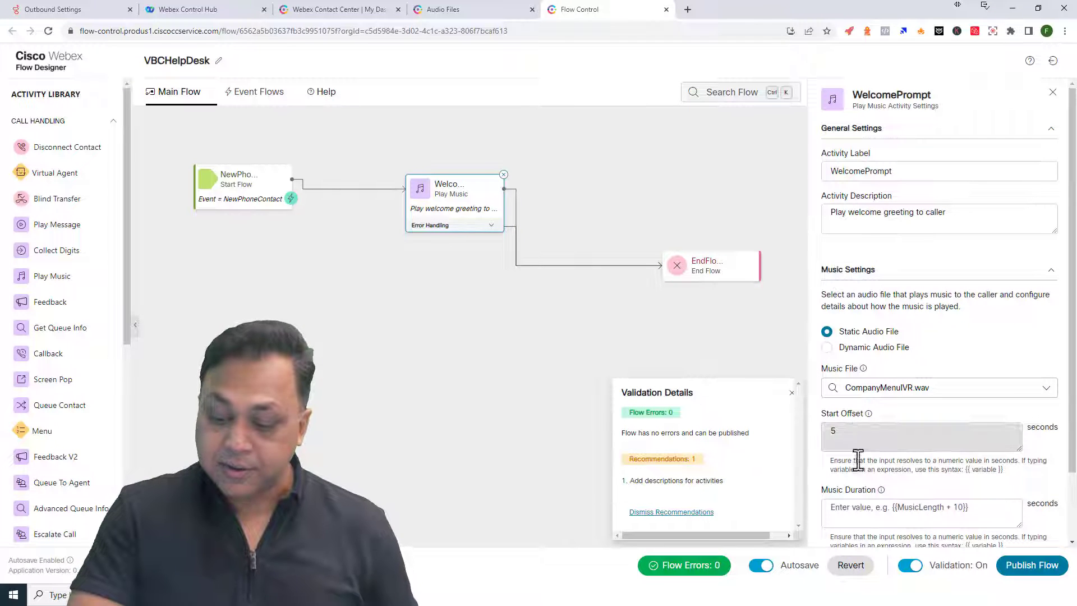
pyautogui.click(792, 392)
pyautogui.click(1032, 565)
pyautogui.click(627, 279)
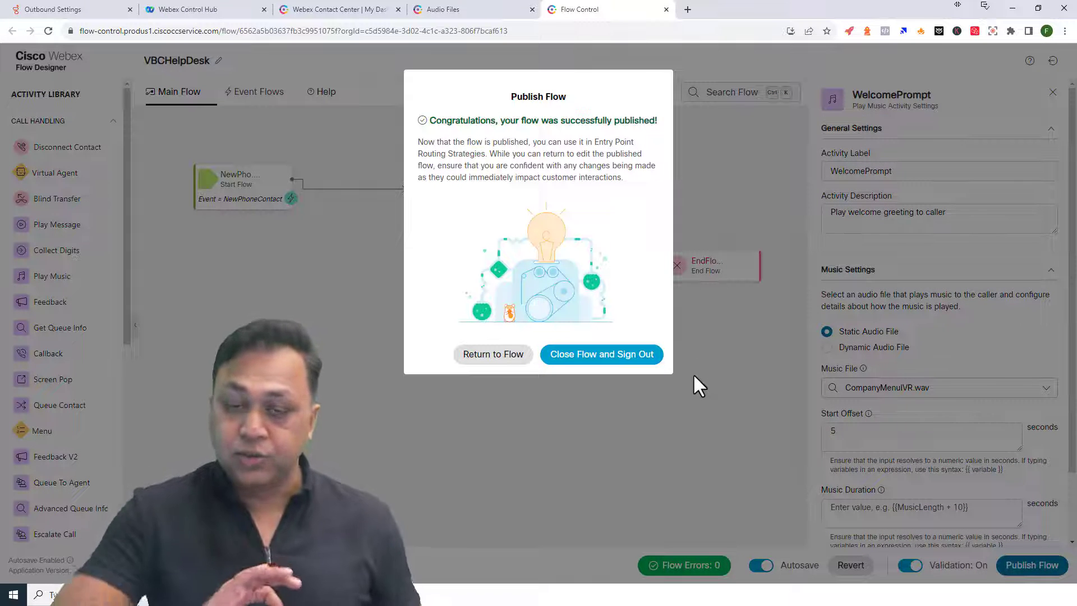
pyautogui.click(518, 354)
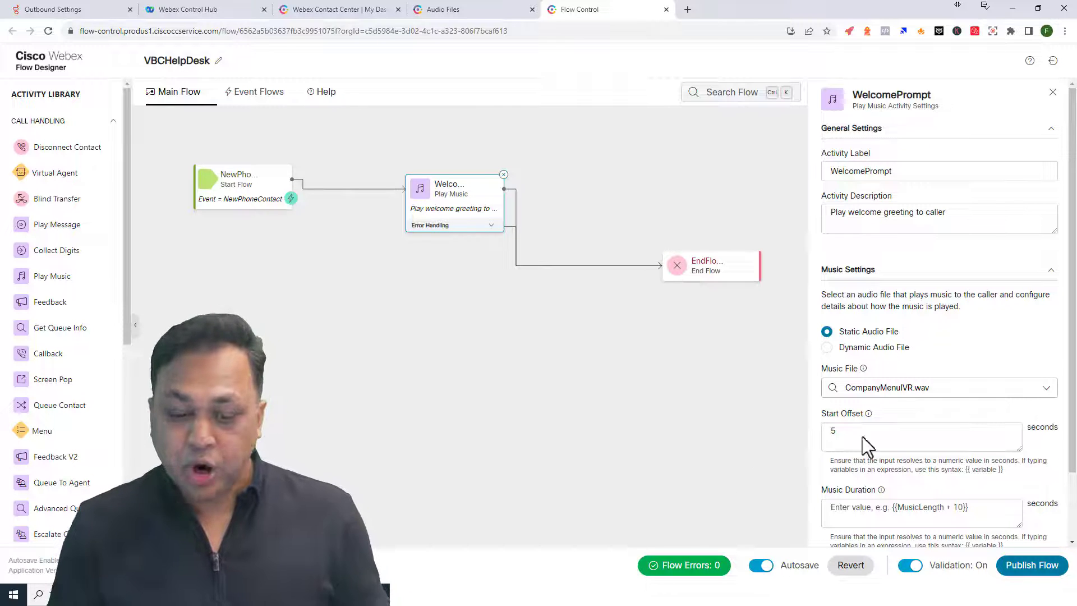
# - Reset the WelcomePrompt's Start Offset to 0
pyautogui.moveTo(856, 441); pyautogui.dragTo(689, 433)
pyautogui.press('BackSpace')
pyautogui.write('0')
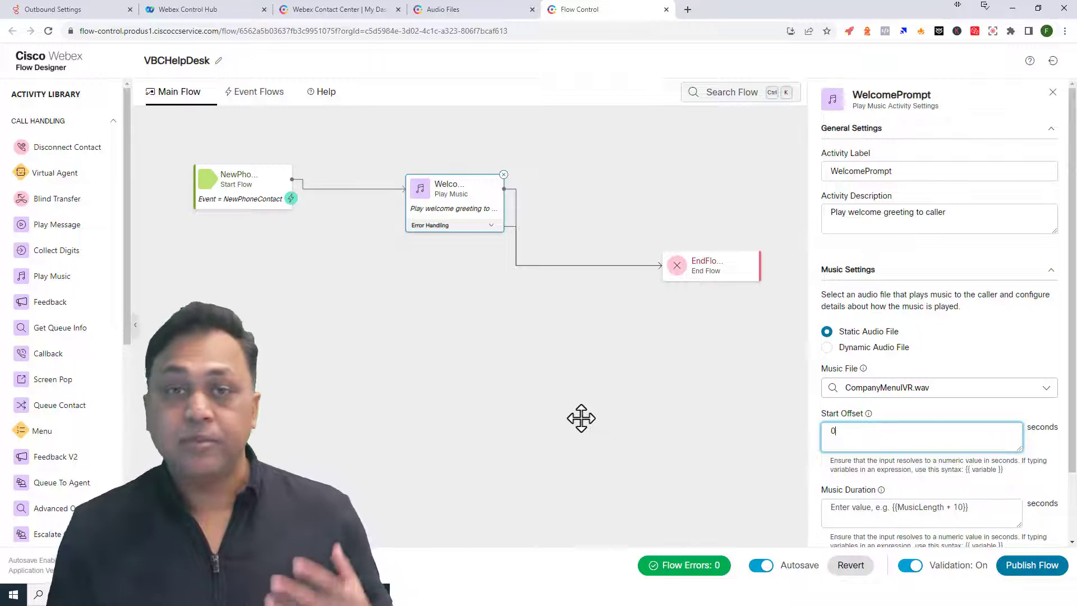
# - Switch the WelcomePrompt to use a Dynamic Audio File
pyautogui.scroll(1, 620, 397)
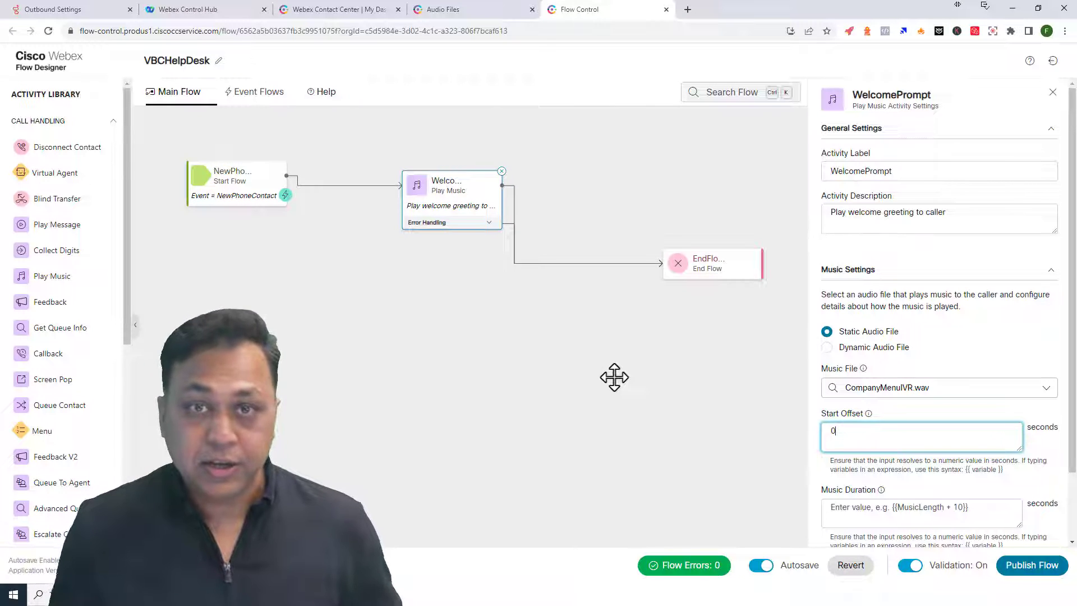
pyautogui.click(827, 348)
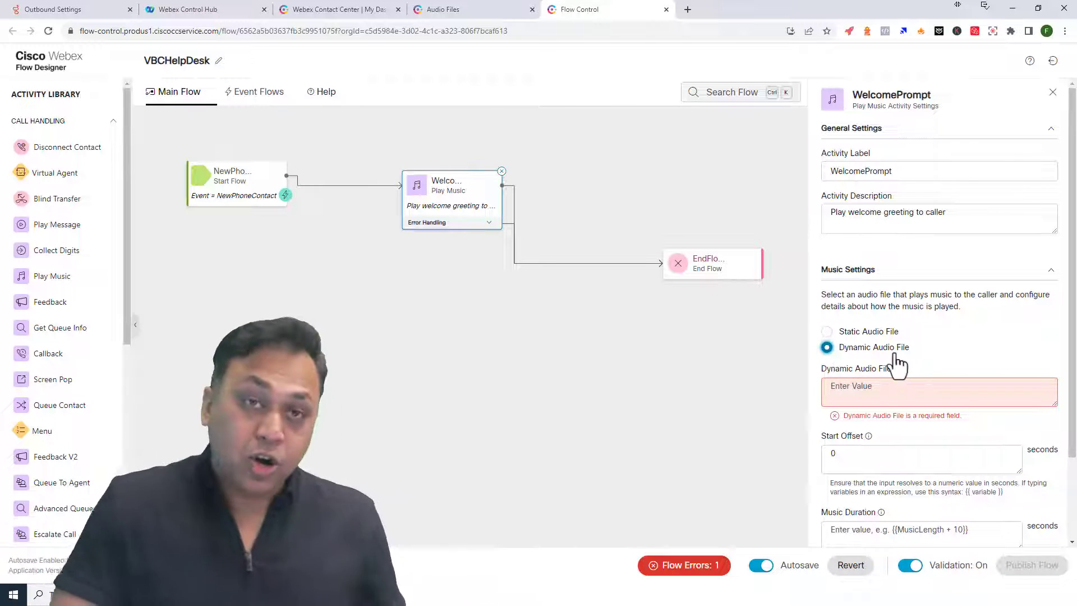
pyautogui.scroll(-2, 894, 359)
pyautogui.click(845, 293)
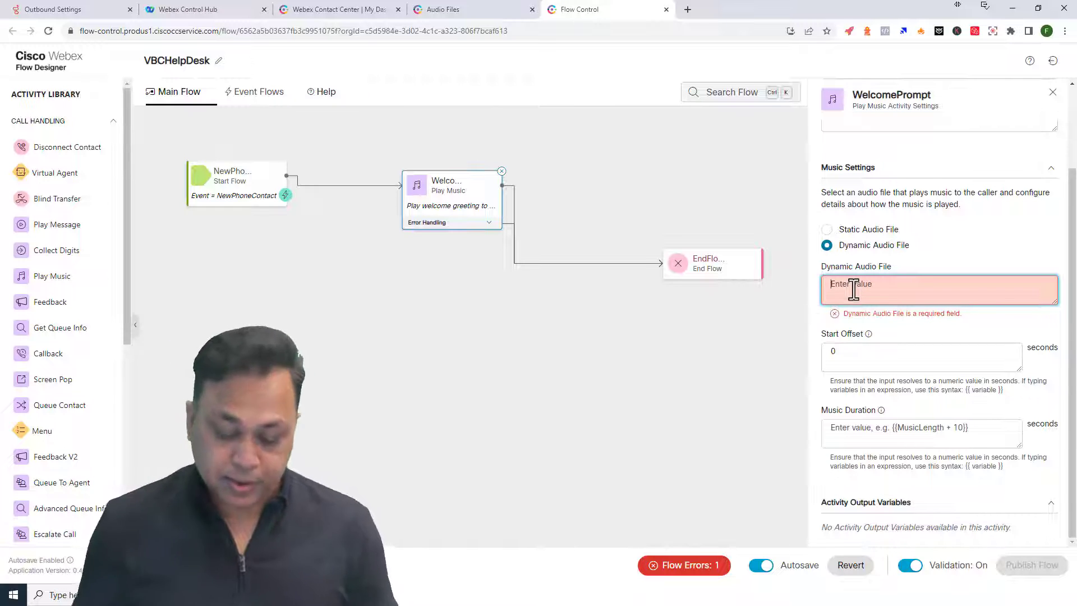
pyautogui.click(827, 348)
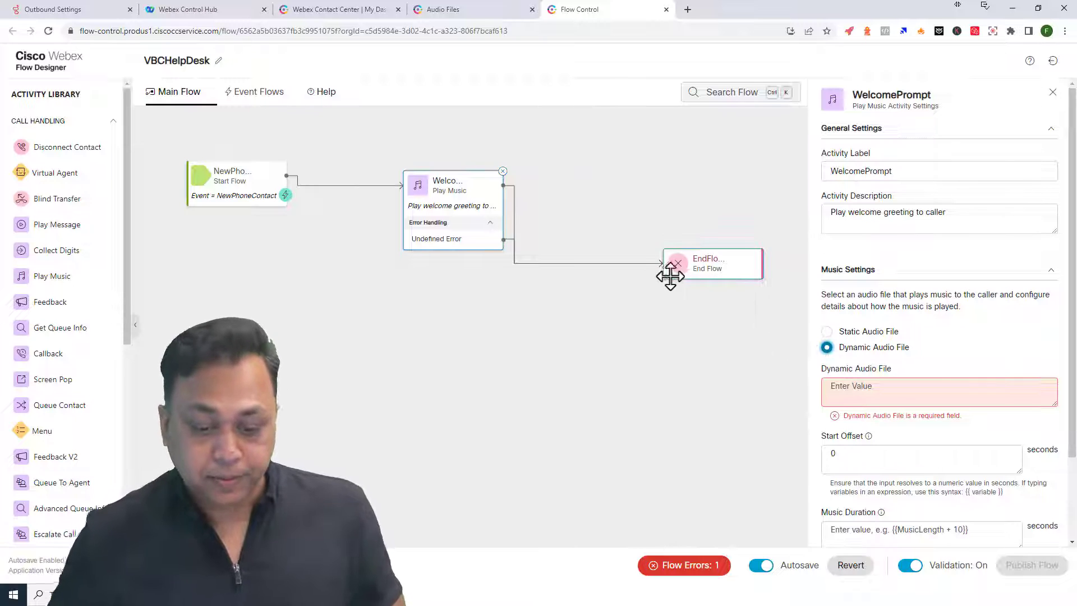
pyautogui.moveTo(326, 88)
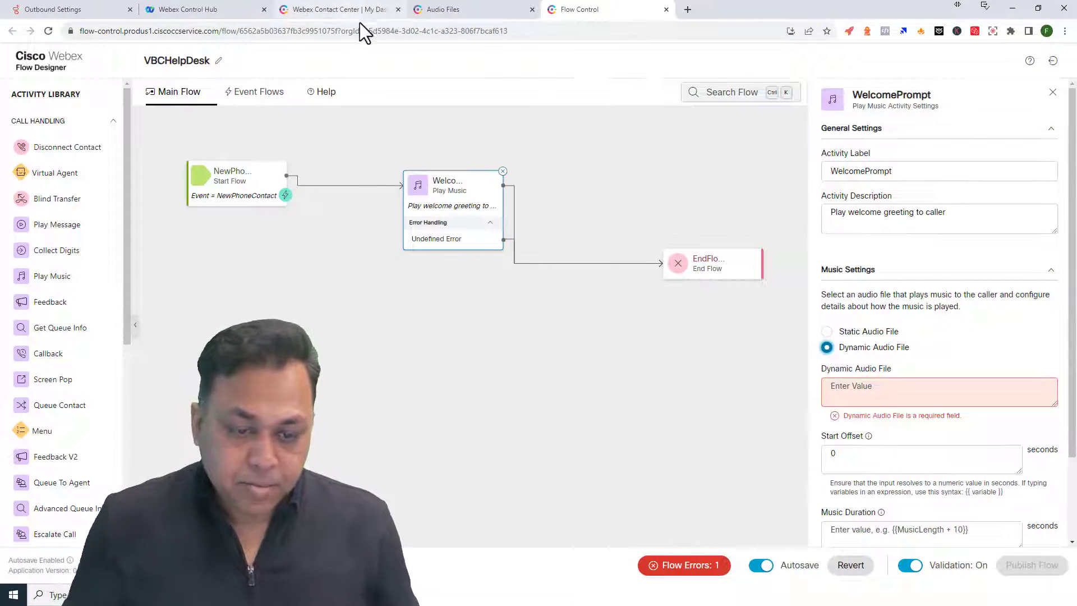
# - Delete the existing MyMusic variable from Global Flow Properties
pyautogui.click(570, 150)
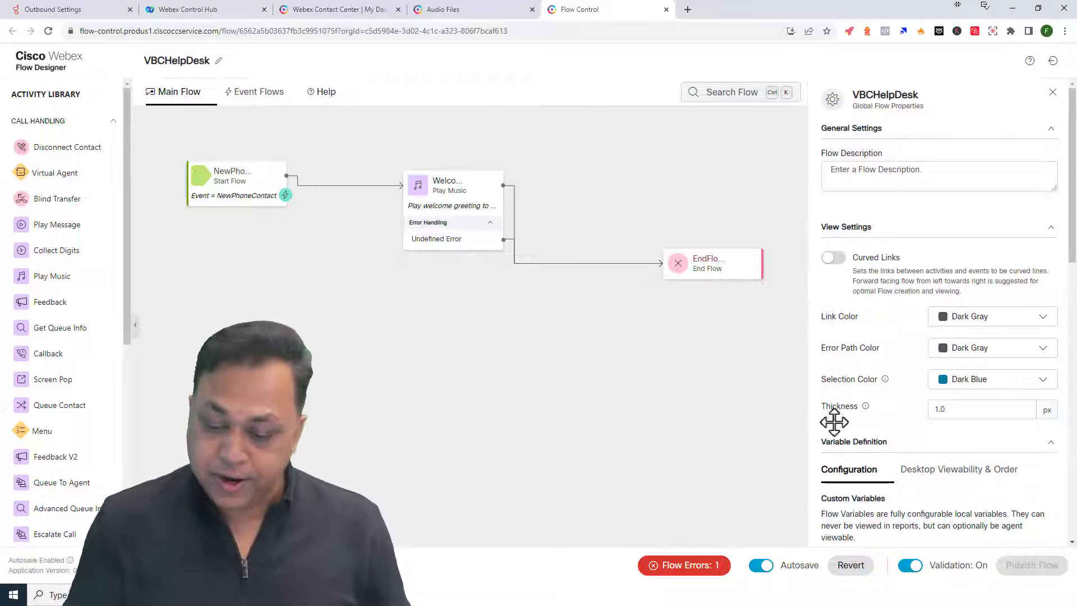
pyautogui.scroll(-5, 863, 367)
pyautogui.click(872, 339)
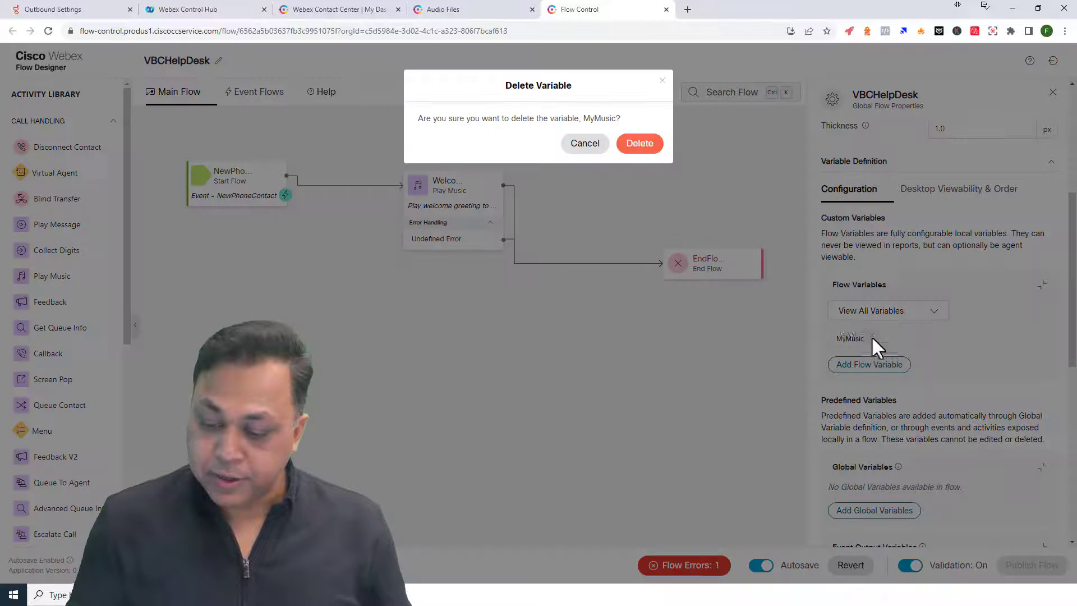
pyautogui.click(640, 143)
pyautogui.click(886, 314)
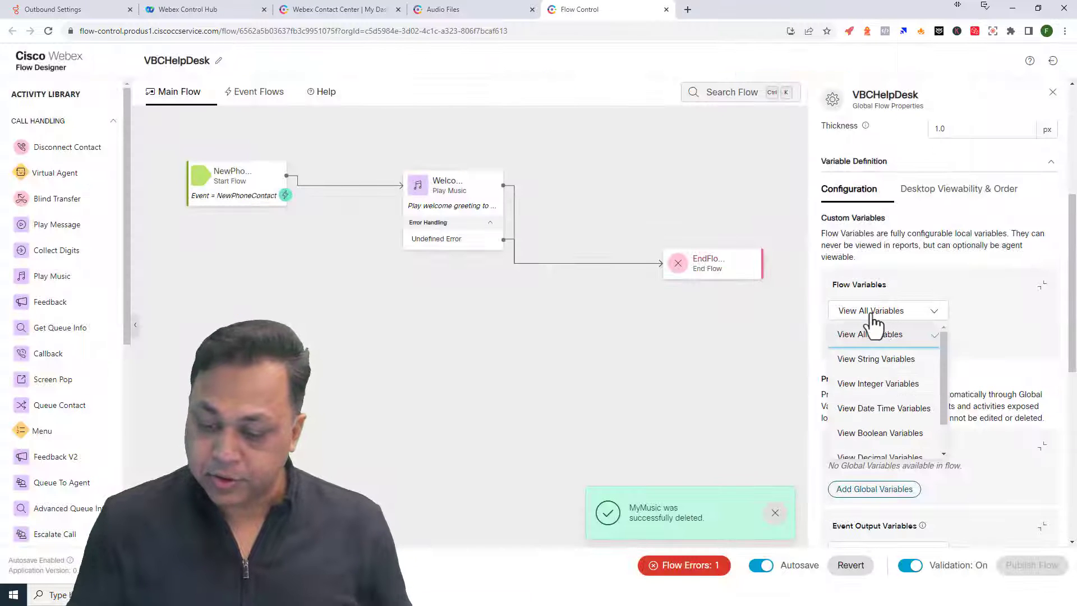
pyautogui.click(884, 316)
# - Add a new String flow variable named MyMusic and save it
pyautogui.click(887, 345)
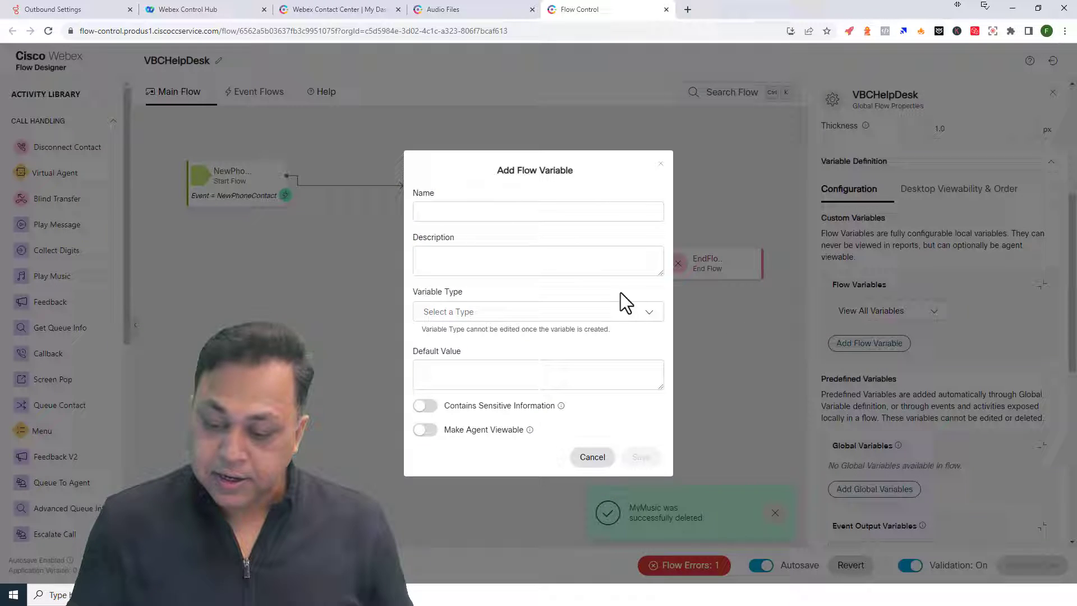
pyautogui.click(488, 211)
pyautogui.write('M')
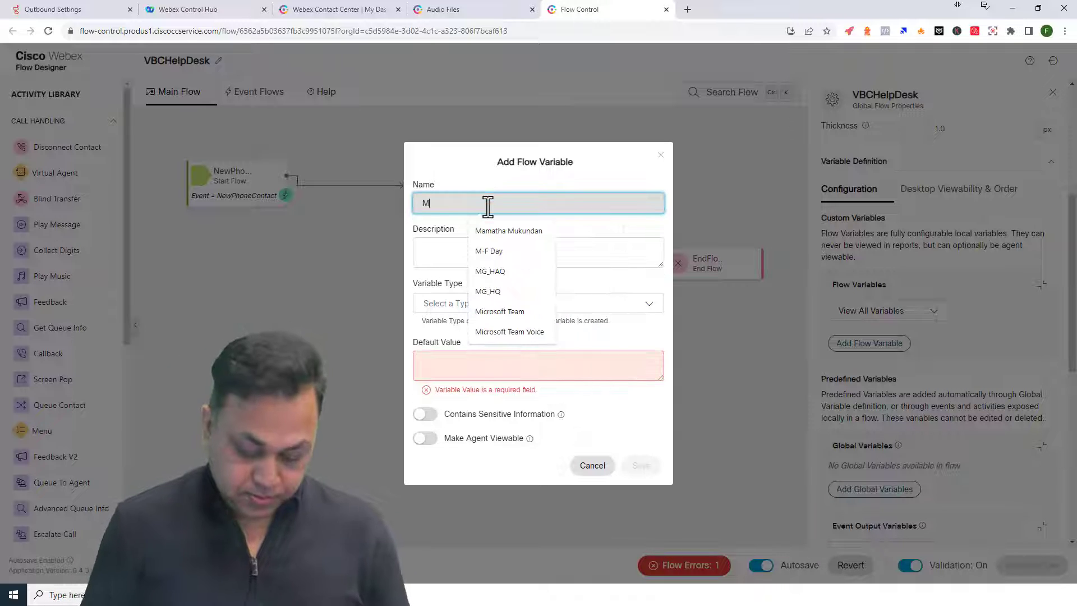
pyautogui.write('yMusic')
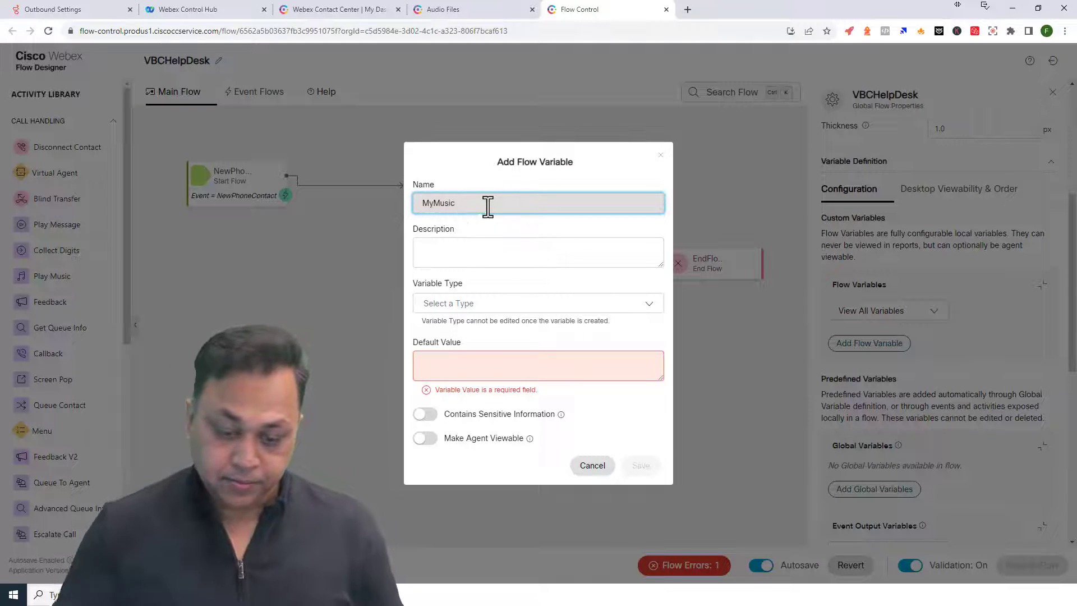
pyautogui.click(499, 301)
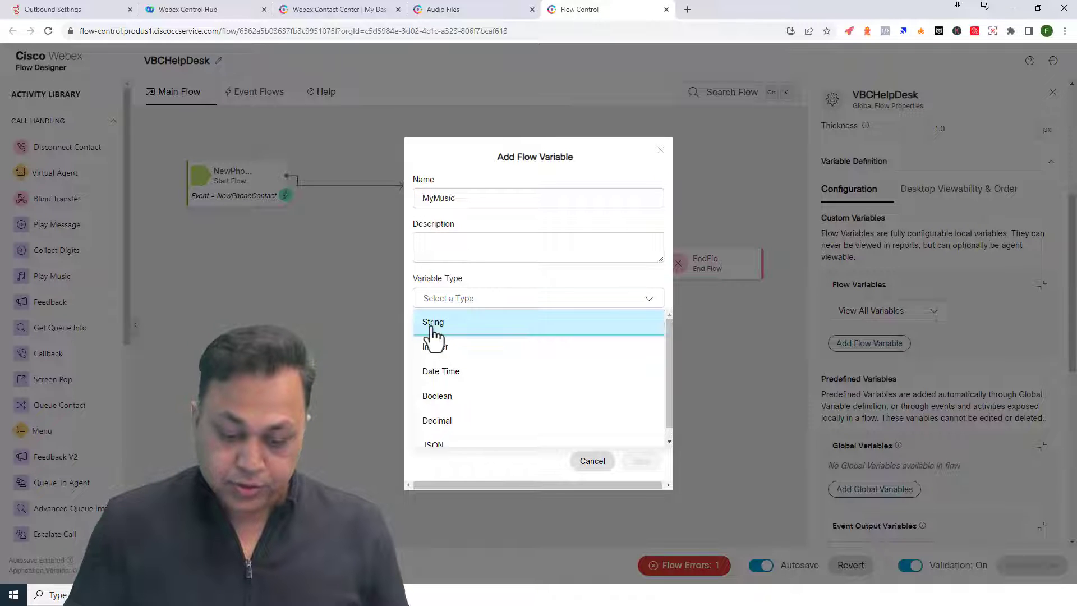
pyautogui.click(433, 323)
pyautogui.click(446, 354)
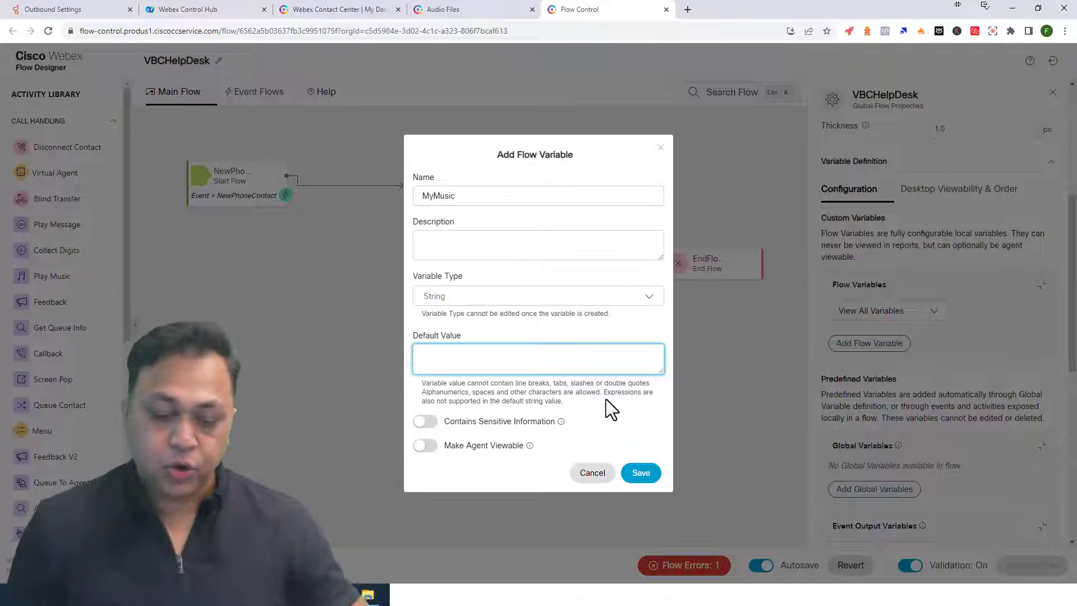
pyautogui.click(643, 477)
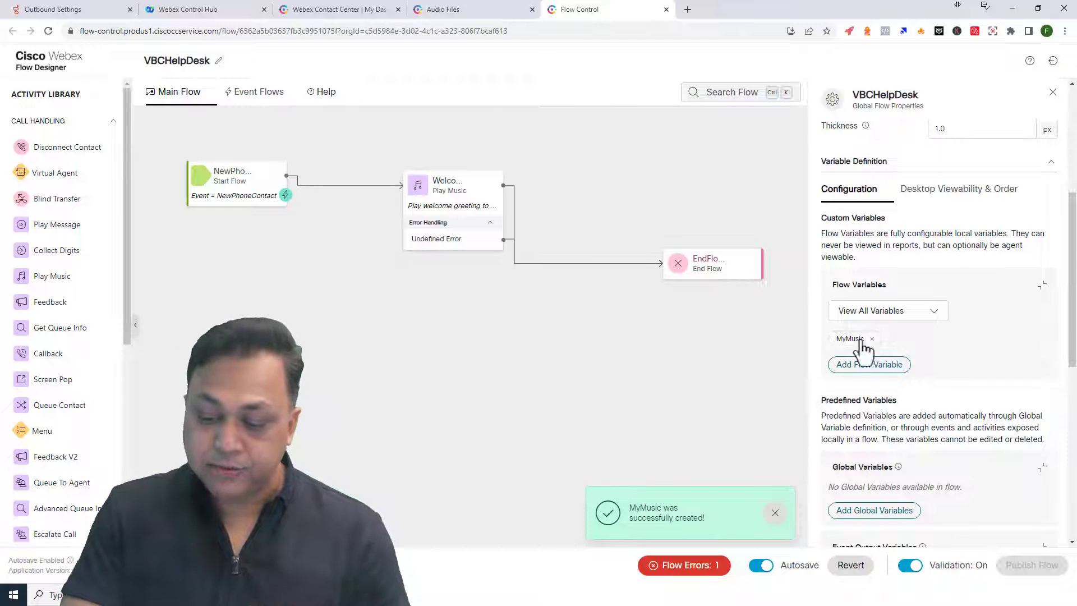
pyautogui.moveTo(457, 194); pyautogui.dragTo(537, 183)
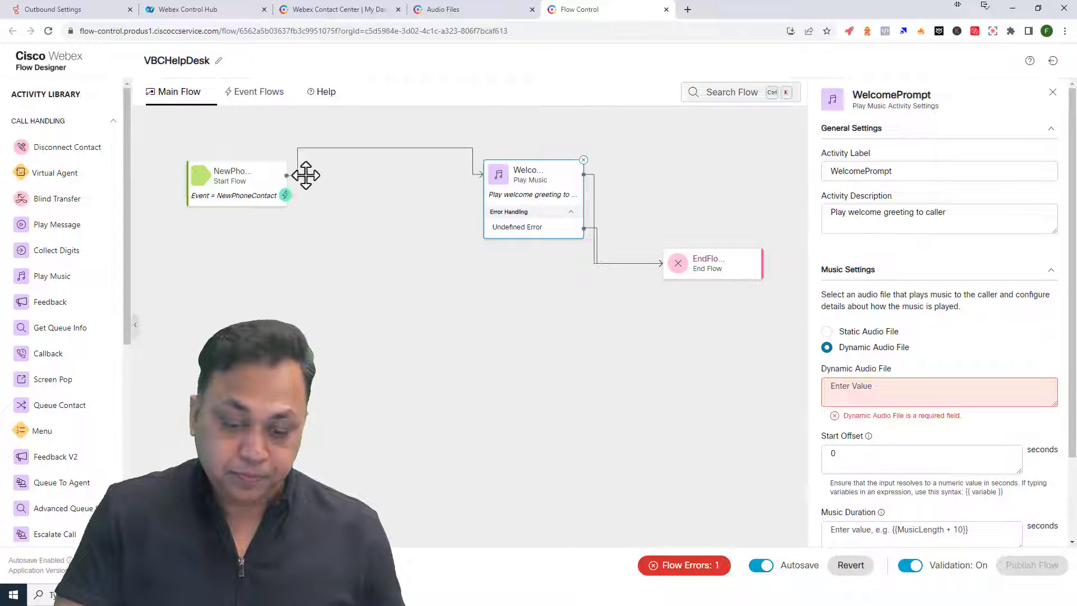
# - Remove the Start-to-WelcomePrompt link and place a Condition activity after Start Flow
pyautogui.click(367, 153)
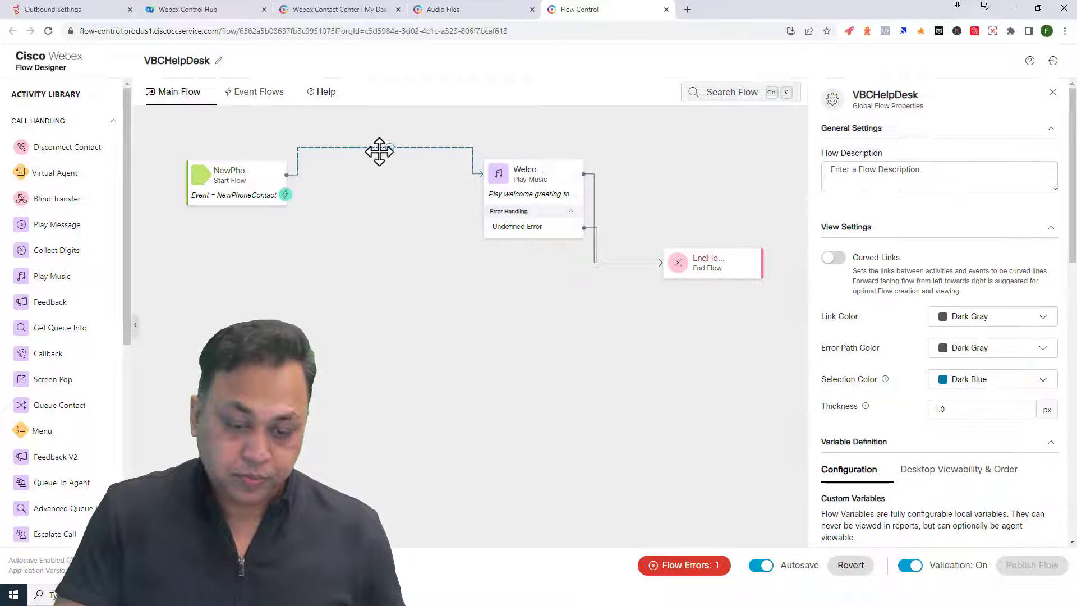
pyautogui.press('Delete')
pyautogui.scroll(-5, 84, 416)
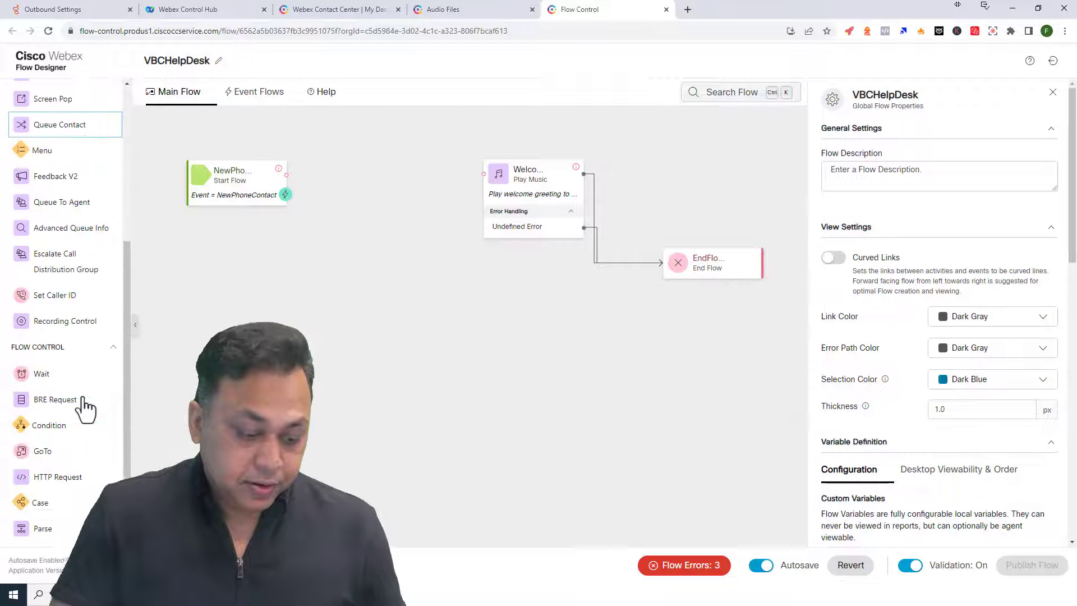
pyautogui.moveTo(48, 433); pyautogui.dragTo(360, 255)
pyautogui.moveTo(257, 183); pyautogui.dragTo(347, 179)
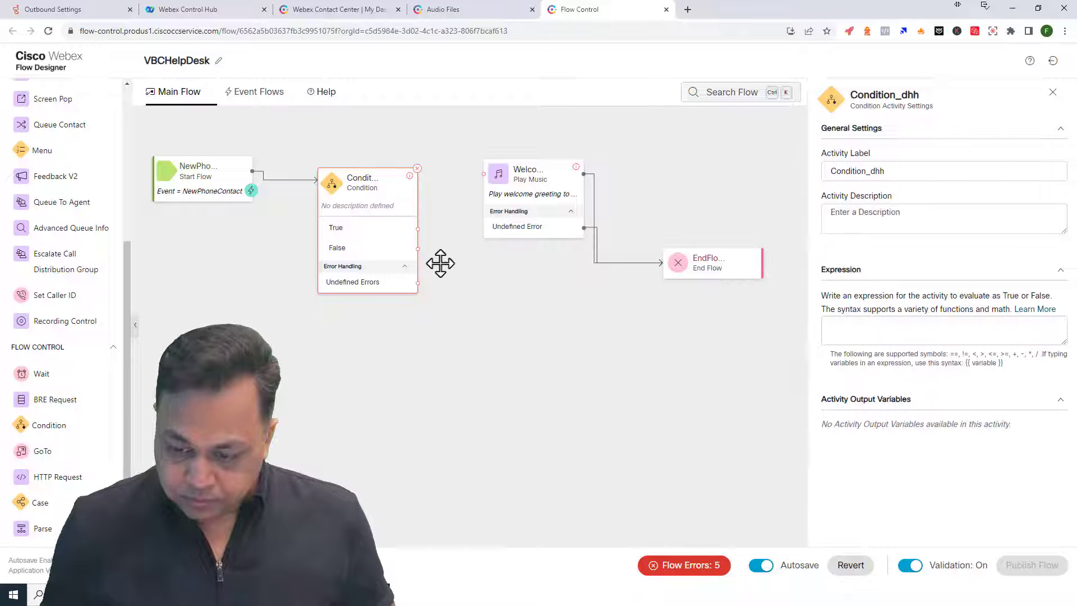
# - Copy NewPhoneContact.ANI from the start node into the Condition expression
pyautogui.click(242, 188)
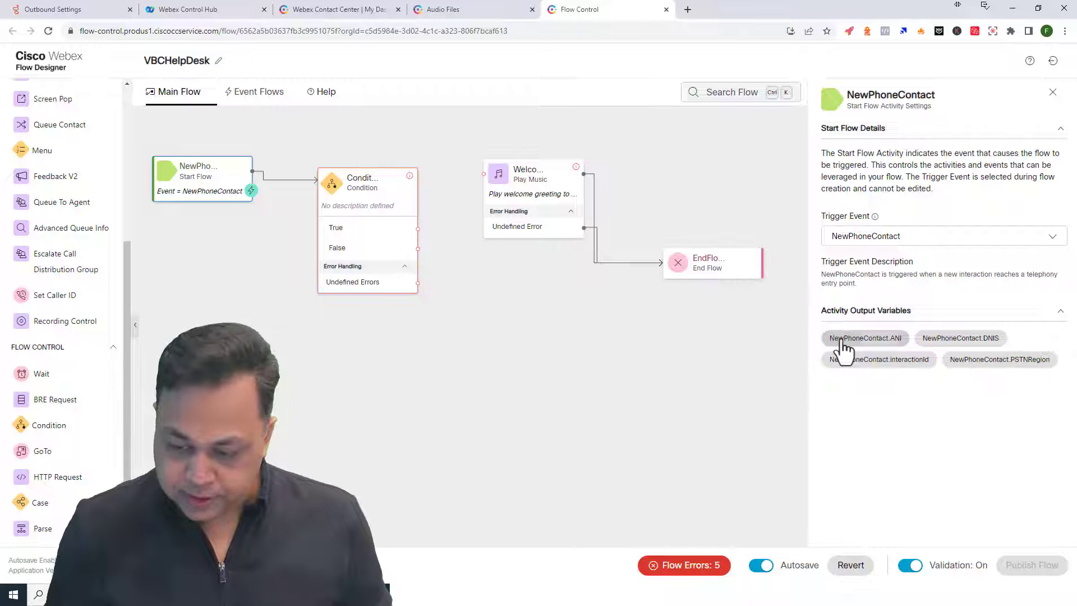
pyautogui.moveTo(843, 347)
pyautogui.click(803, 331)
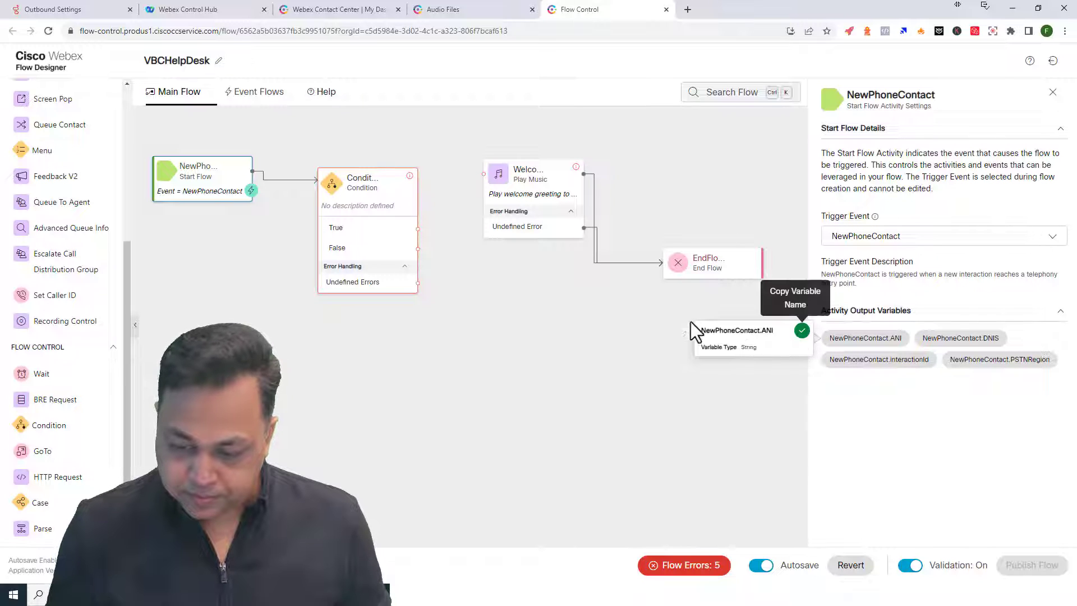
pyautogui.click(385, 206)
pyautogui.click(1055, 332)
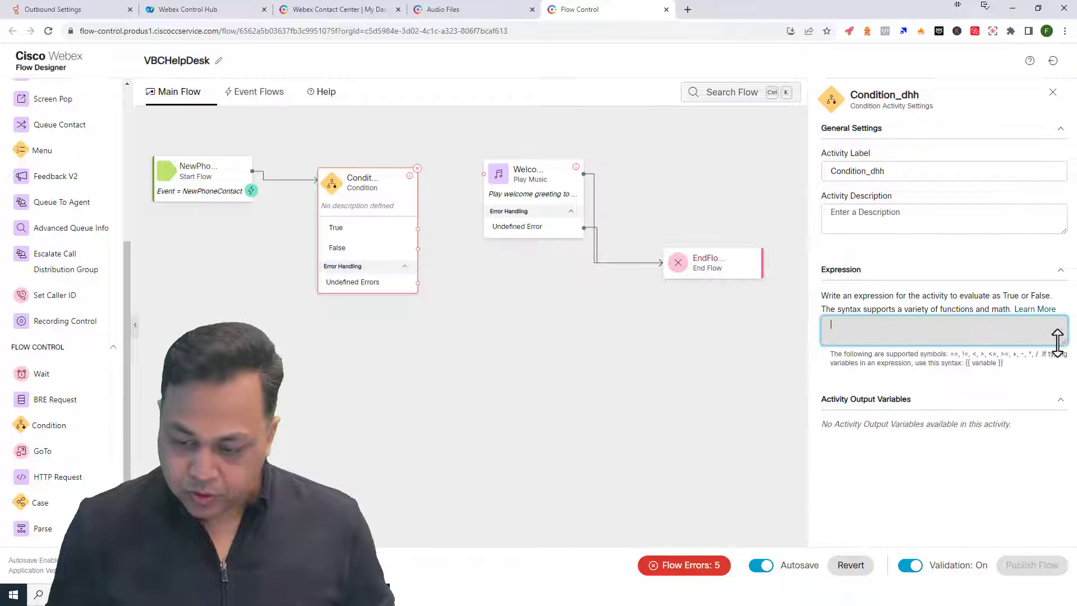
pyautogui.hotkey('ctrl', 'v')
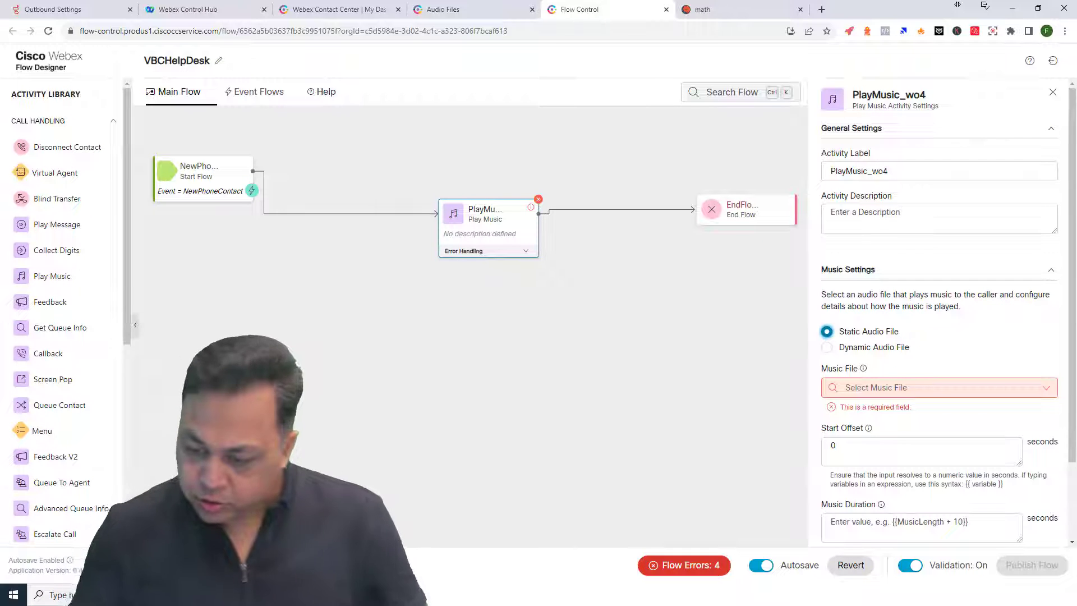
# - Set the Play Music activity to use a Dynamic Audio File
pyautogui.click(827, 348)
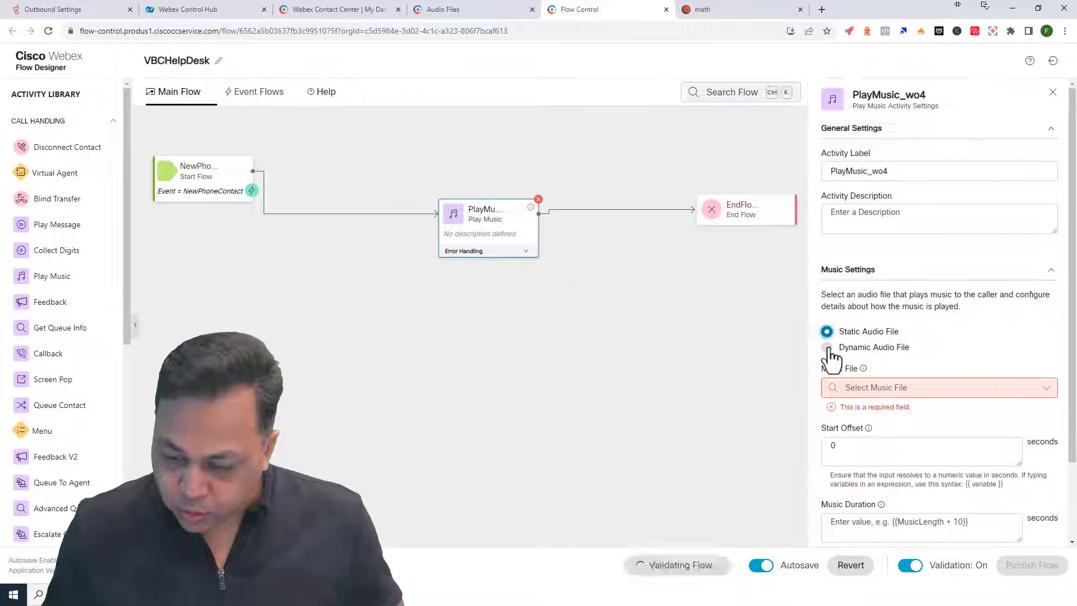
pyautogui.click(456, 437)
pyautogui.scroll(-3, 890, 440)
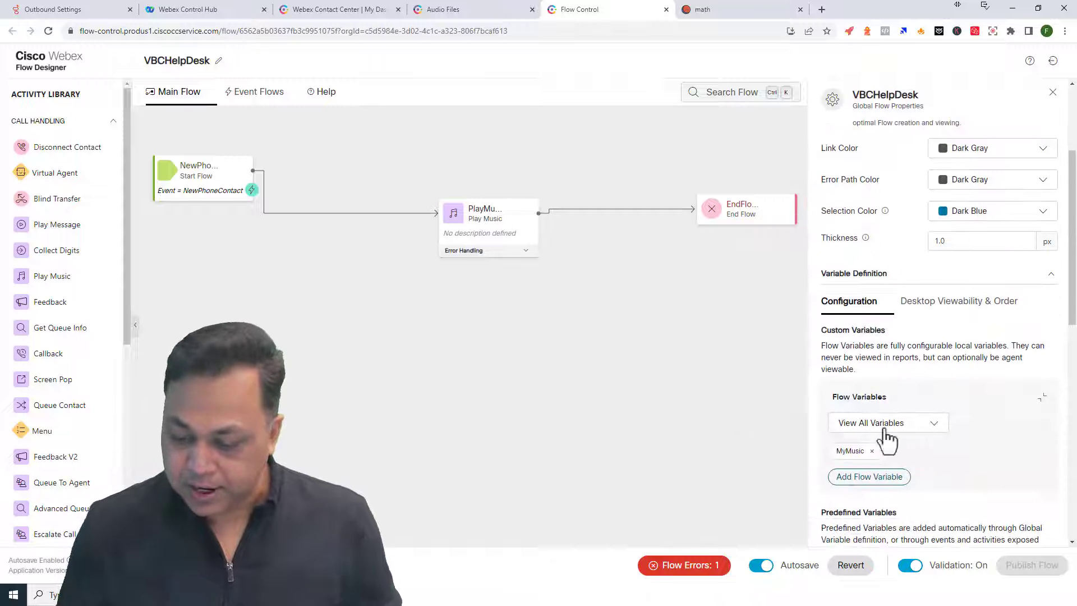
# - Review MyMusic's default value without saving changes, then move Play Music down and right
pyautogui.click(861, 452)
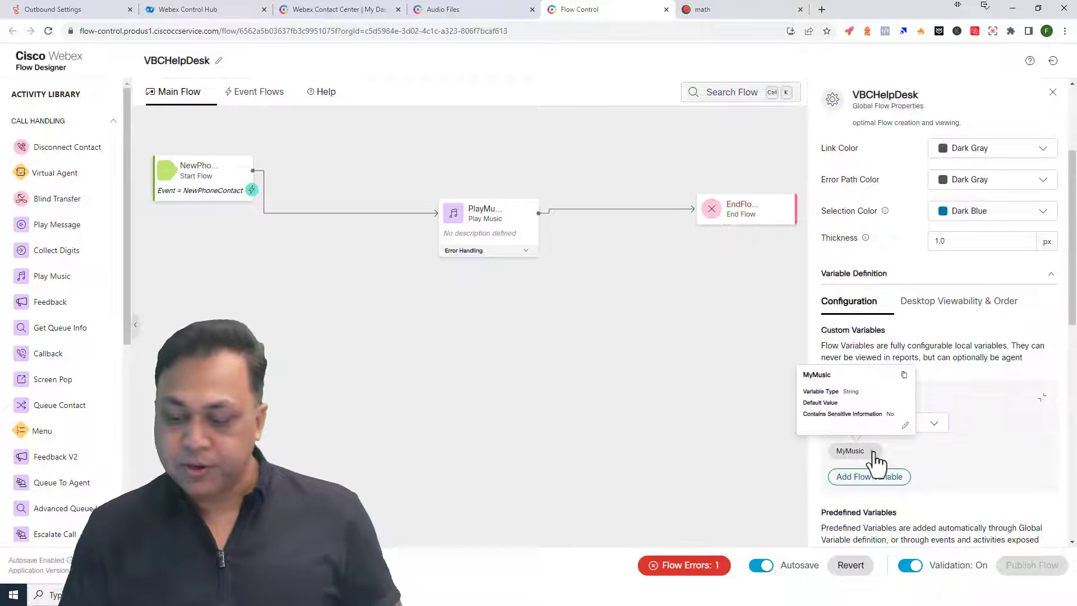
pyautogui.click(905, 428)
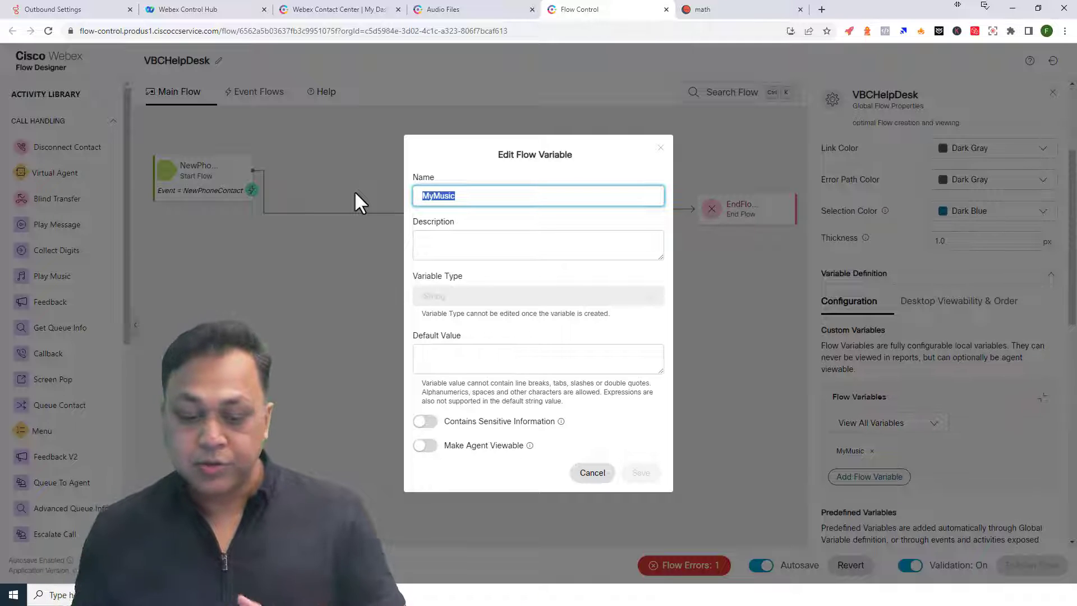
pyautogui.click(452, 360)
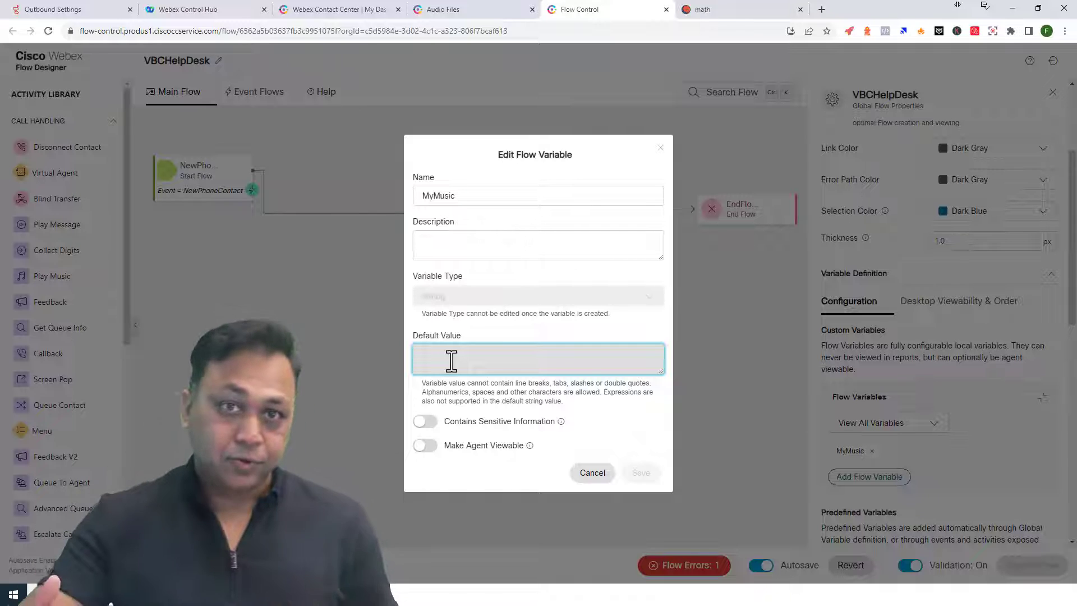
pyautogui.click(593, 472)
pyautogui.moveTo(495, 226); pyautogui.dragTo(594, 276)
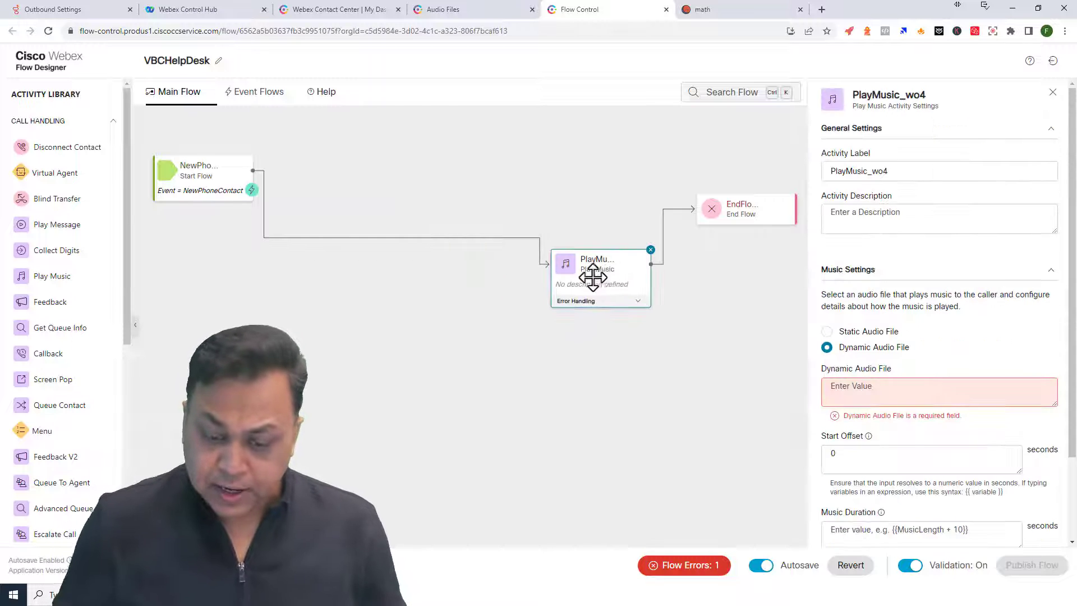
# - Remove the link from Start to Play Music and move Play Music up-left
pyautogui.click(296, 235)
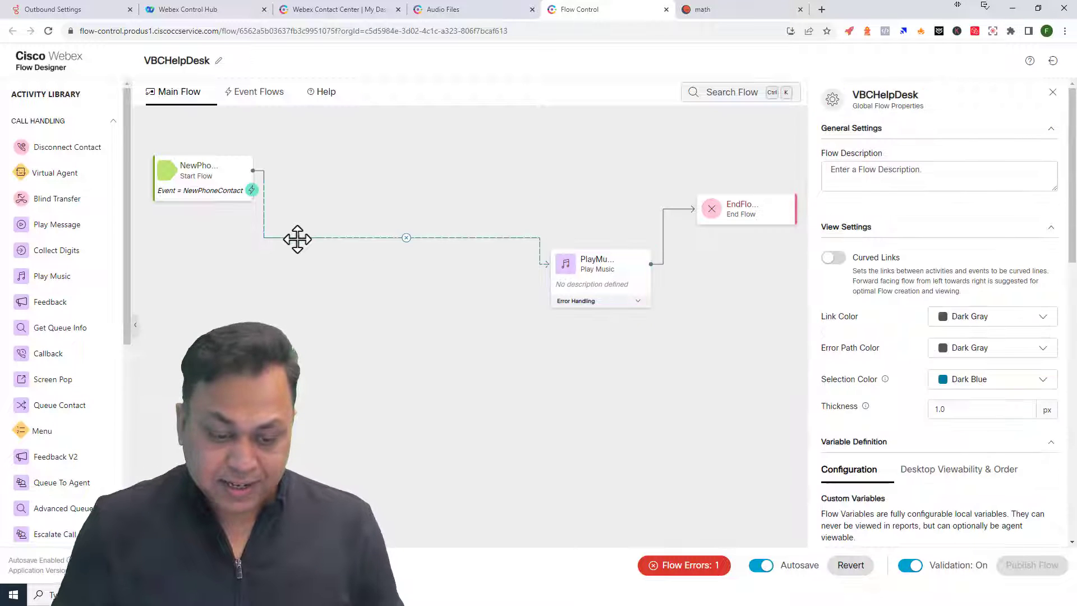
pyautogui.click(406, 237)
pyautogui.moveTo(546, 264); pyautogui.dragTo(545, 218)
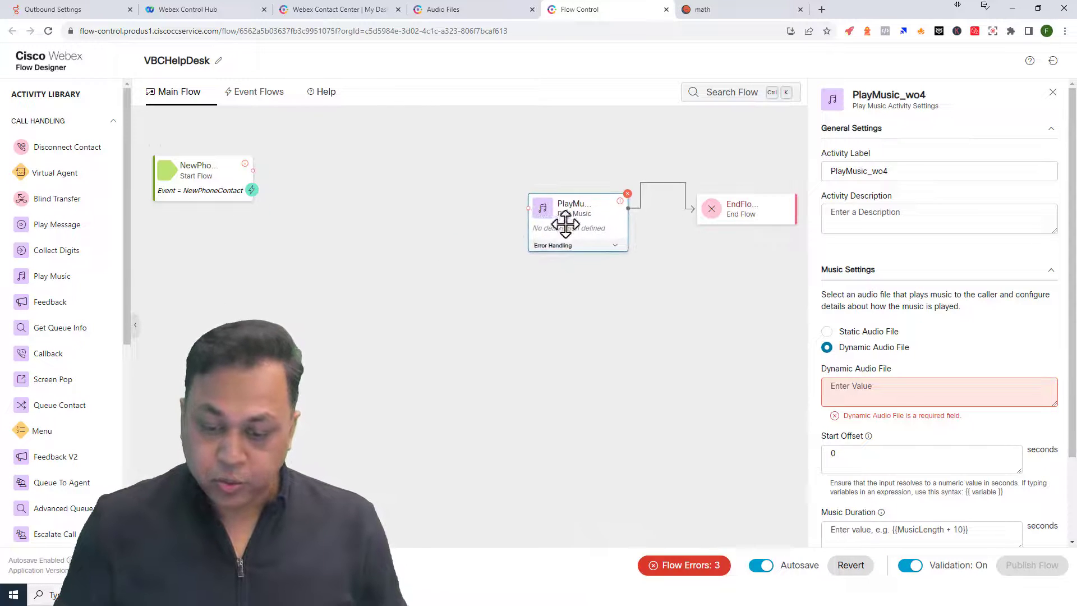
# - Set Play Music's Dynamic Audio File to {{MyMusic}}
pyautogui.click(854, 387)
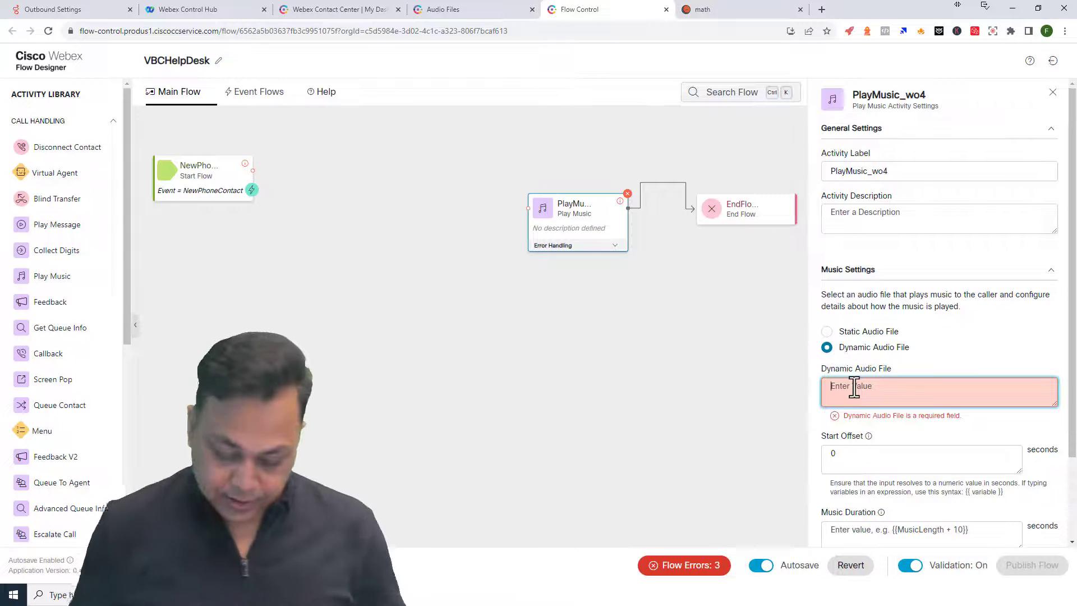
pyautogui.write('{{')
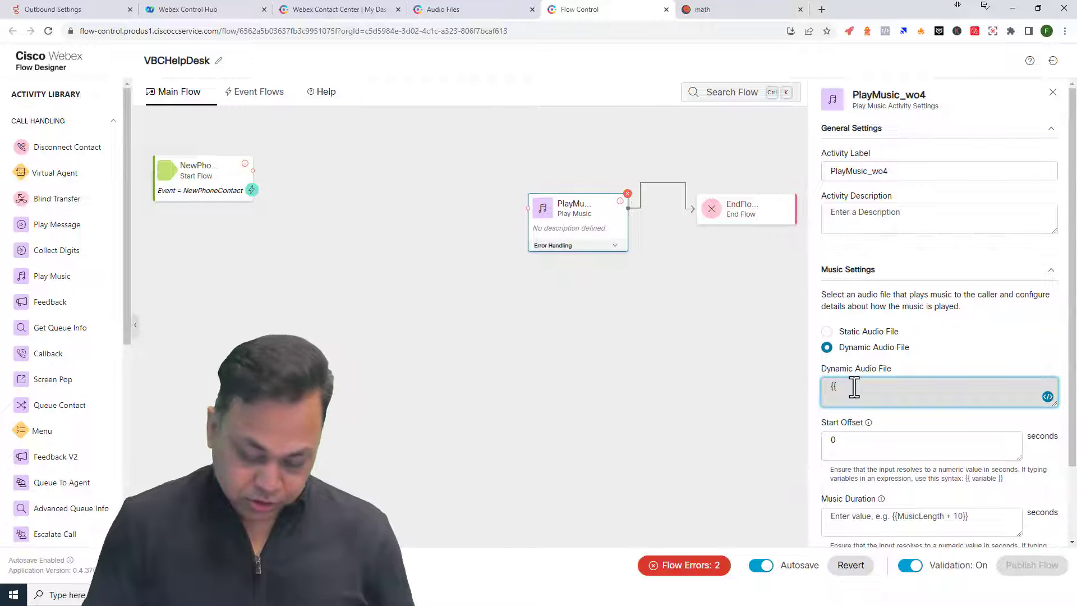
pyautogui.write('MyMusic')
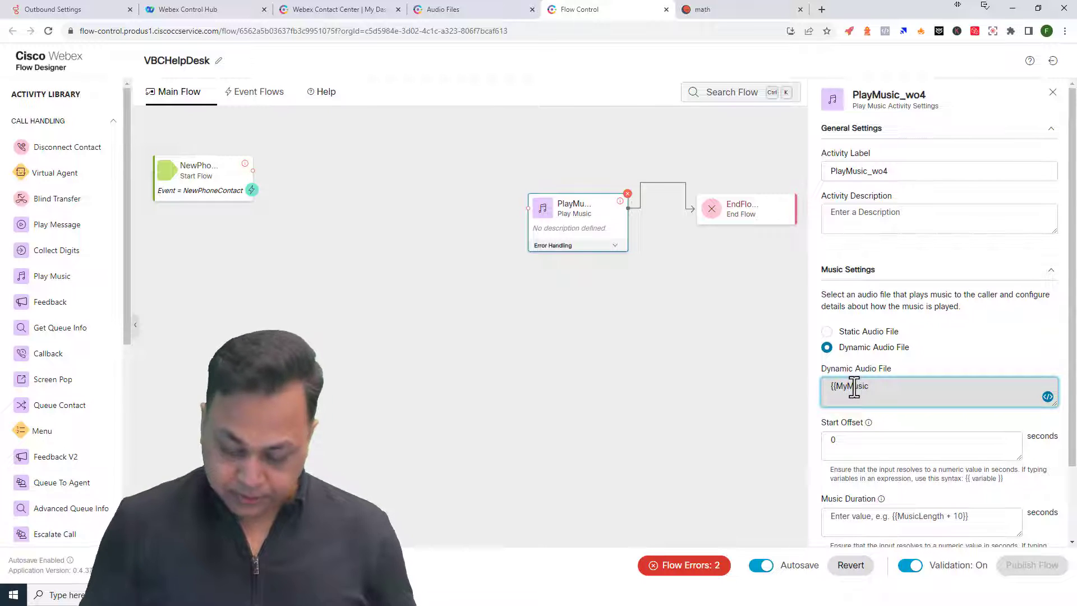
pyautogui.write('}}')
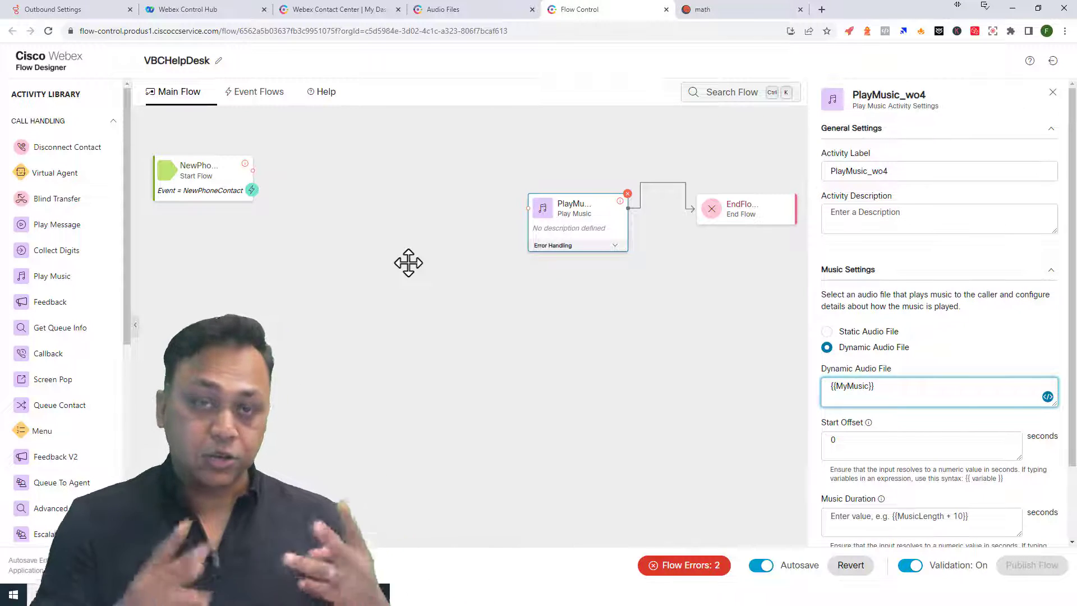
pyautogui.press('super')
# - Note in Notepad which caller number plays CompanyIVR and which plays Agentbusy, then return to the flow
pyautogui.write('notepad')
pyautogui.press('Return')
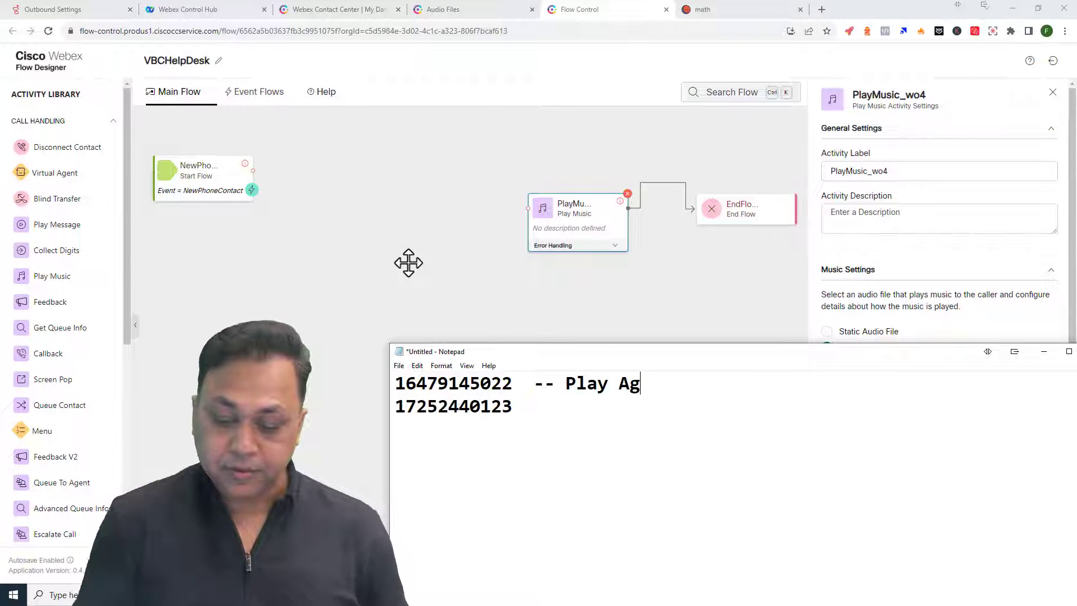
pyautogui.press('BackSpace')
pyautogui.write('CompanyIV')
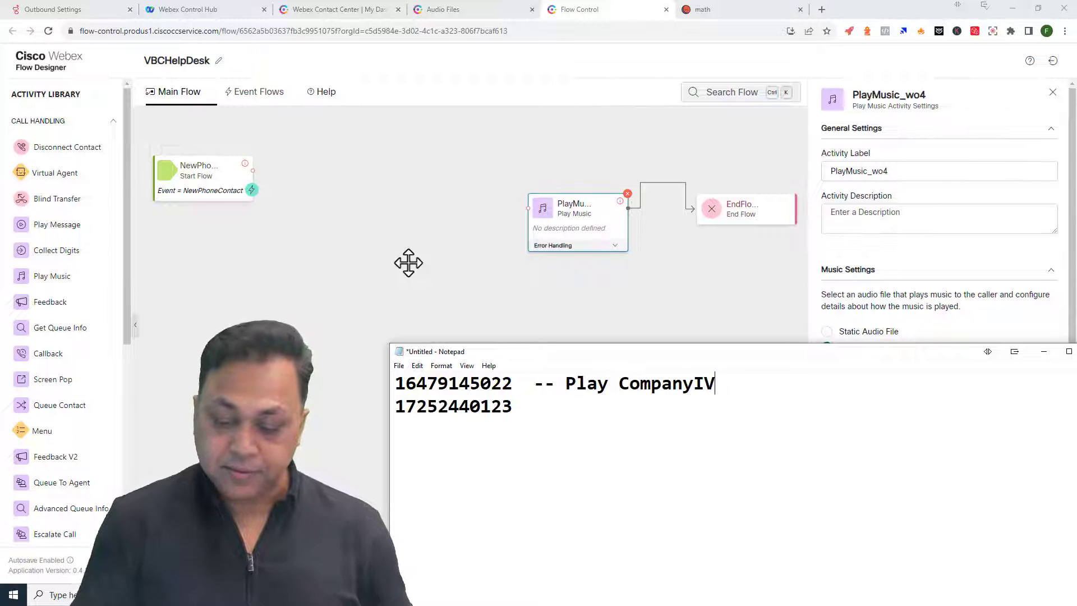
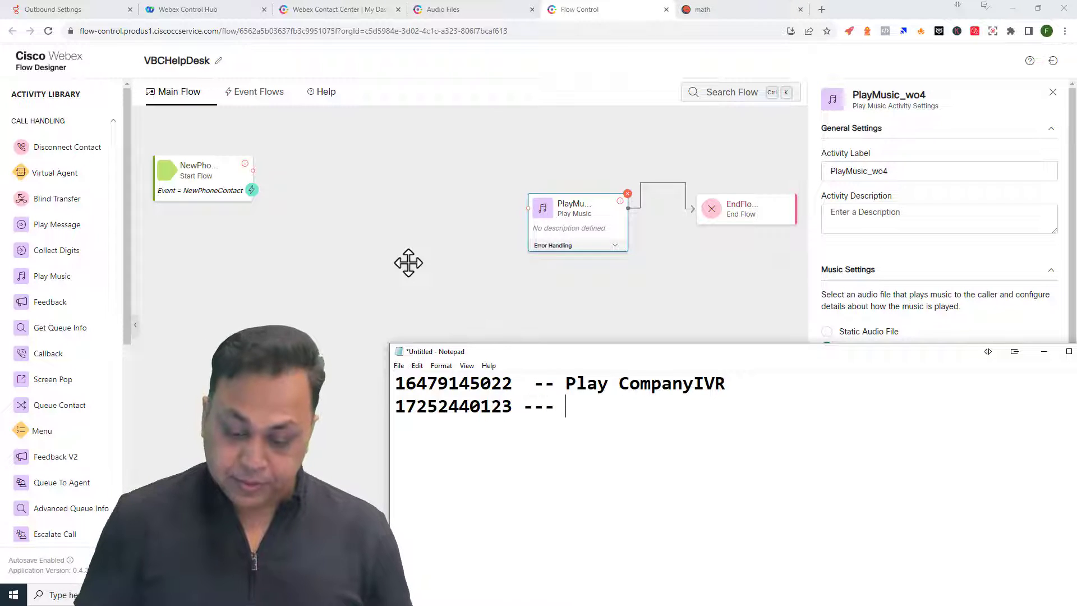
pyautogui.write('-- ')
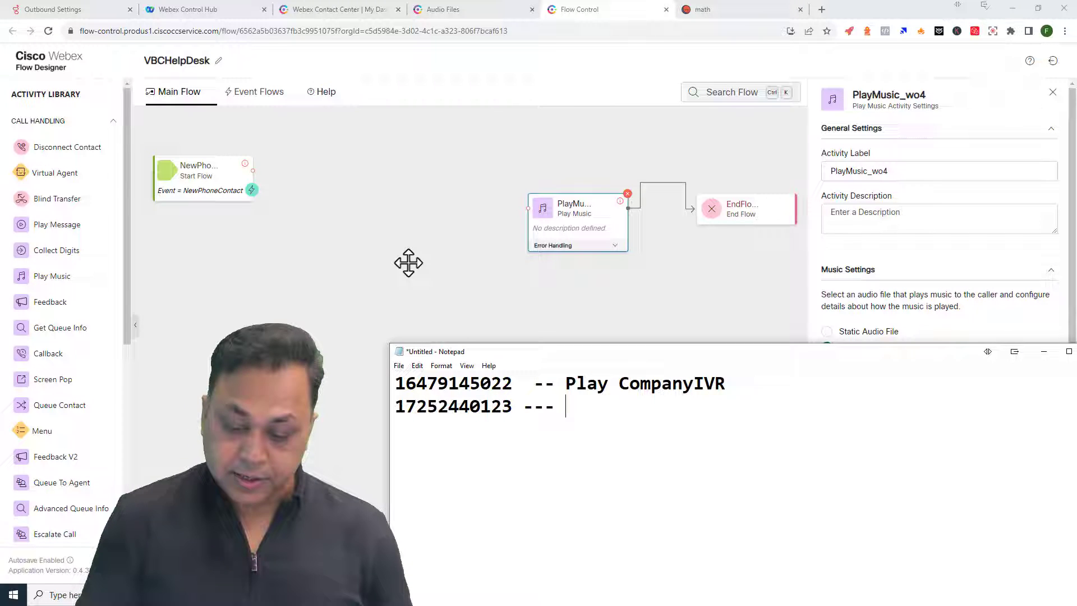
pyautogui.write('Agentbusy')
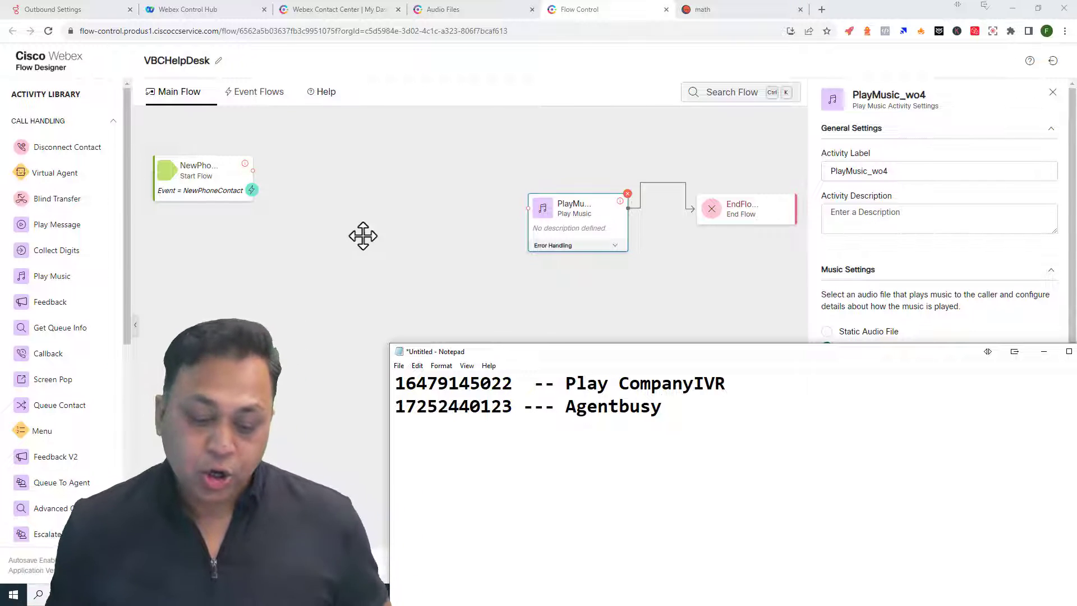
pyautogui.click(435, 251)
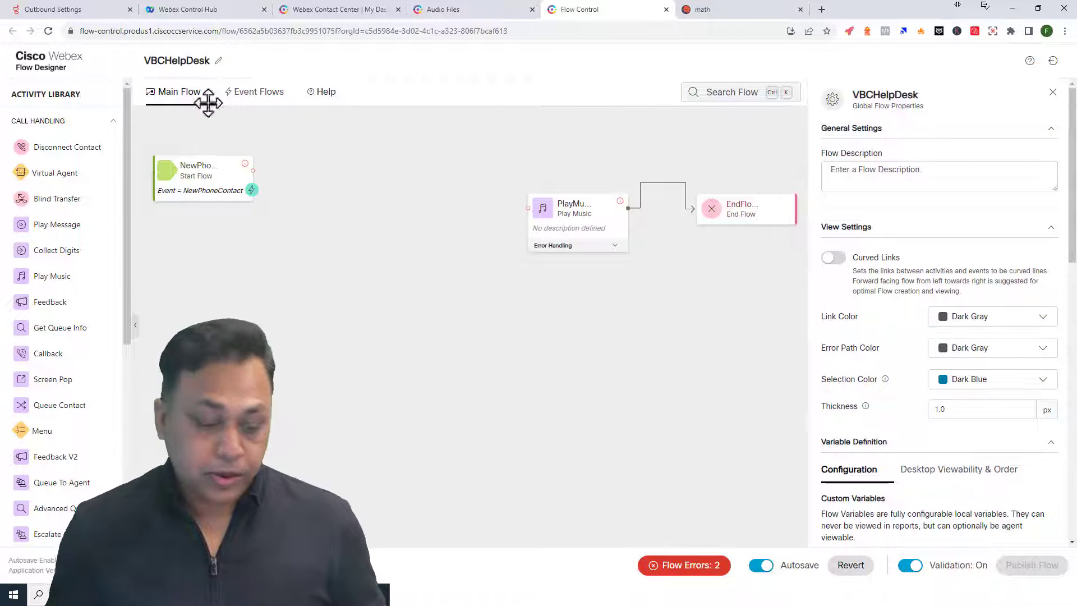
# - Add a Condition activity from Flow Control and copy the NewPhoneContact.ANI variable name from Start
pyautogui.scroll(-6, 104, 281)
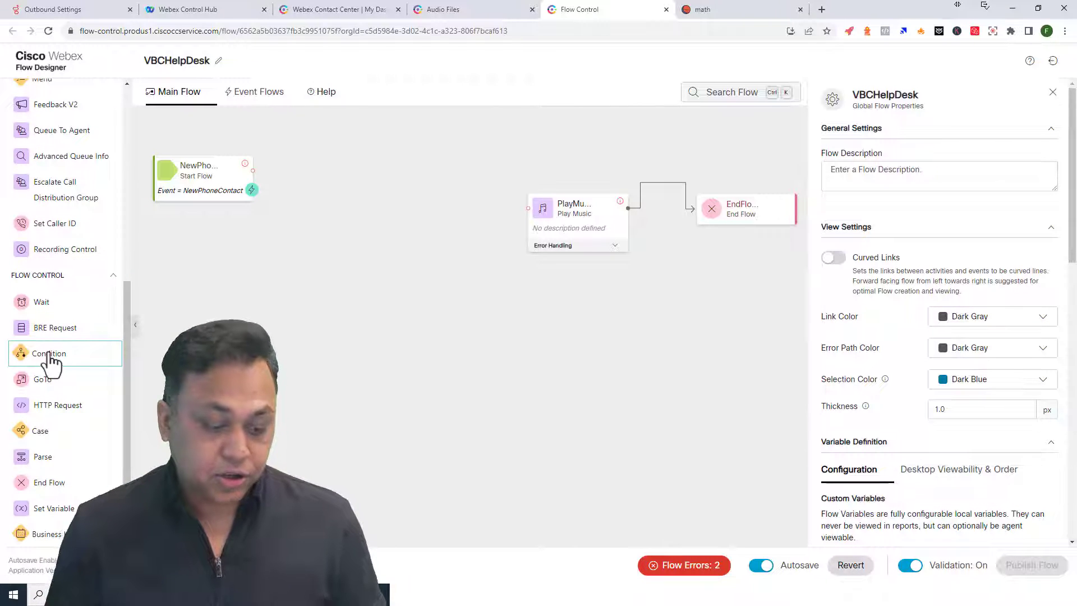
pyautogui.moveTo(49, 359); pyautogui.dragTo(330, 145)
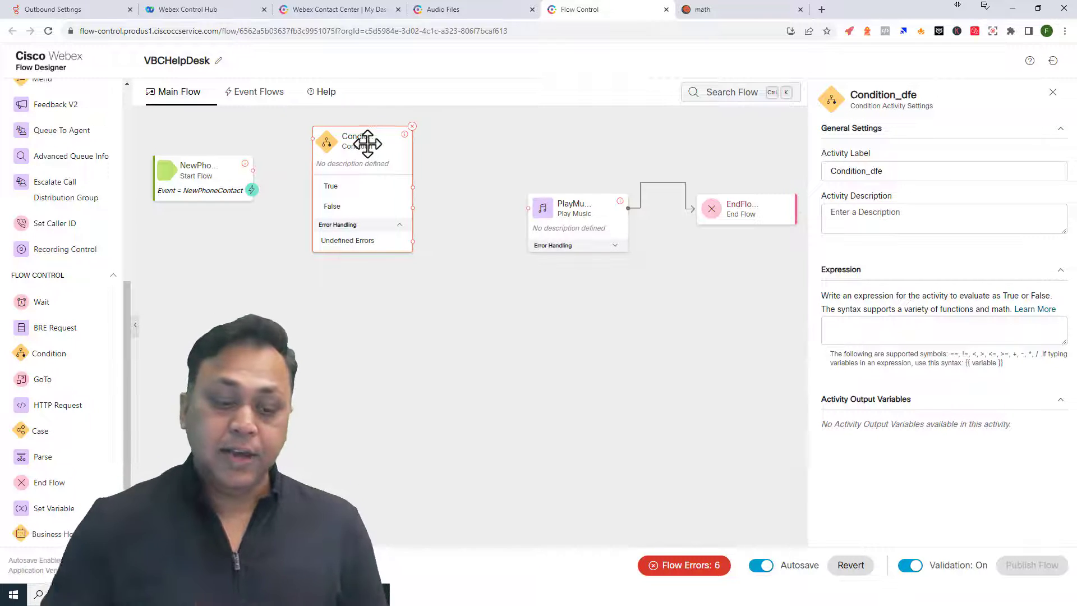
pyautogui.click(196, 168)
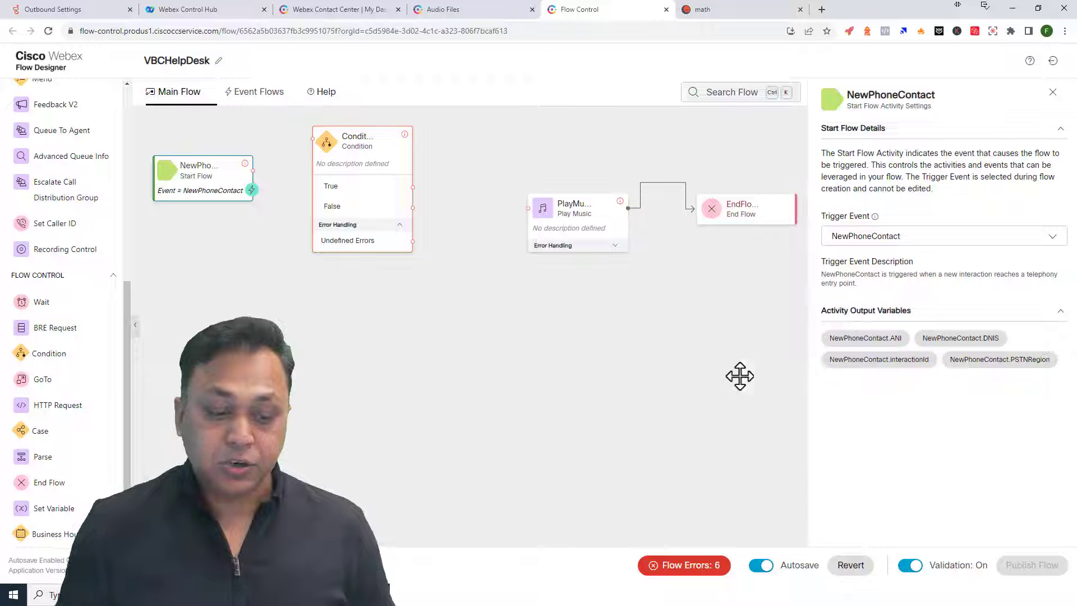
pyautogui.moveTo(831, 344)
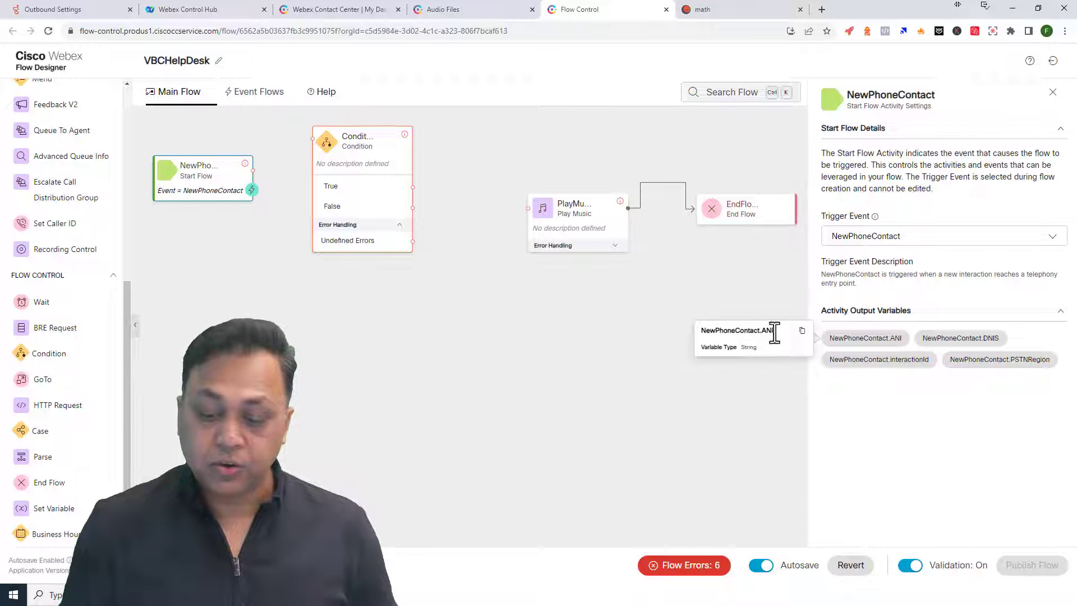
pyautogui.click(802, 331)
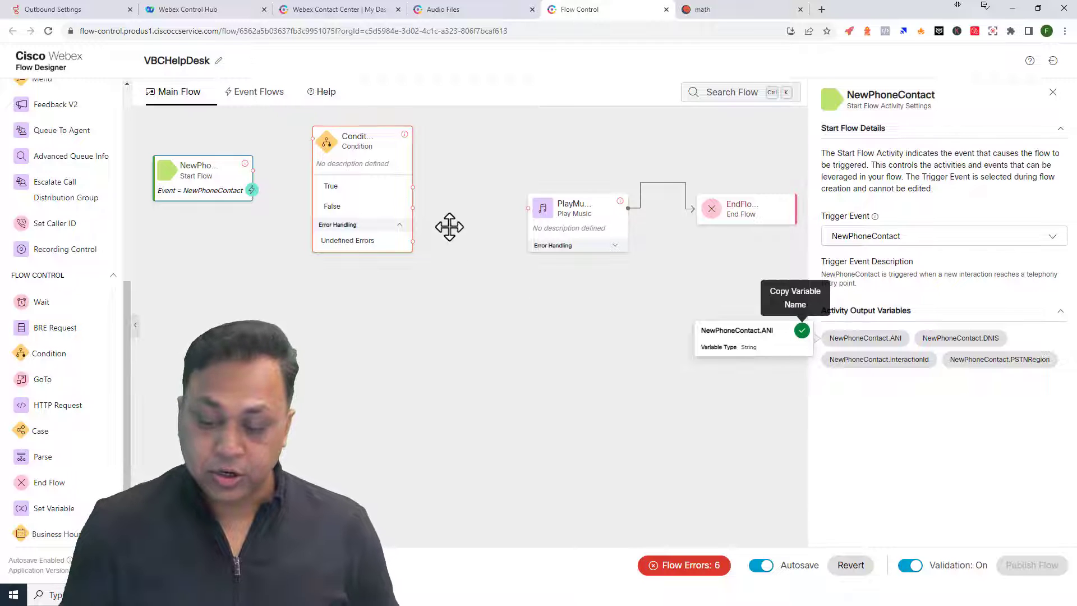
pyautogui.click(367, 164)
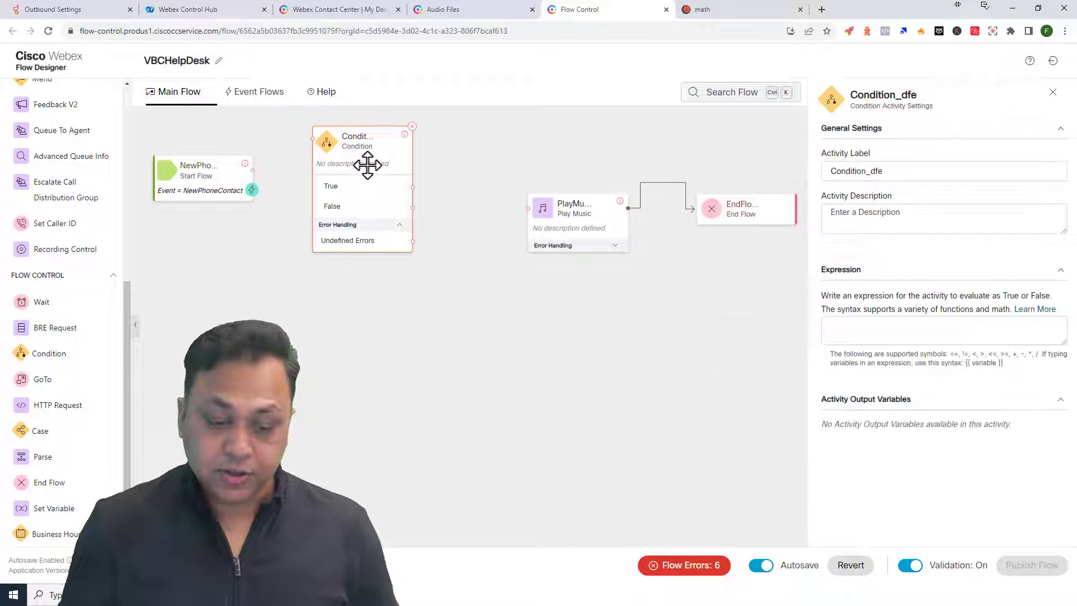
pyautogui.click(453, 595)
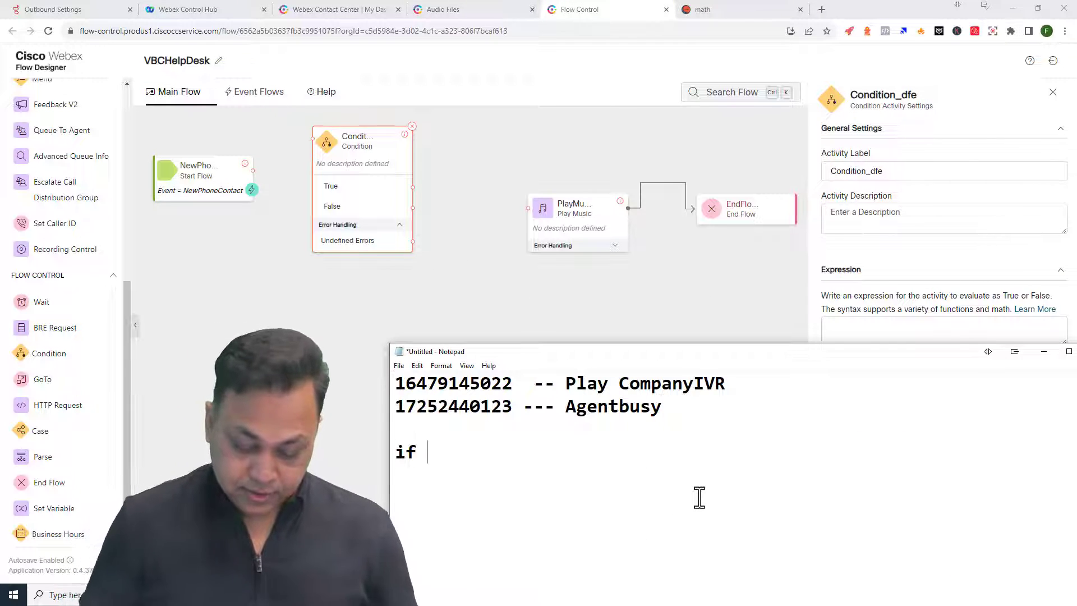
# - Write the rule 'if NewPhoneContact.ANI contains 5022' in the notes
pyautogui.hotkey('ctrl', 'v')
pyautogui.write('contain')
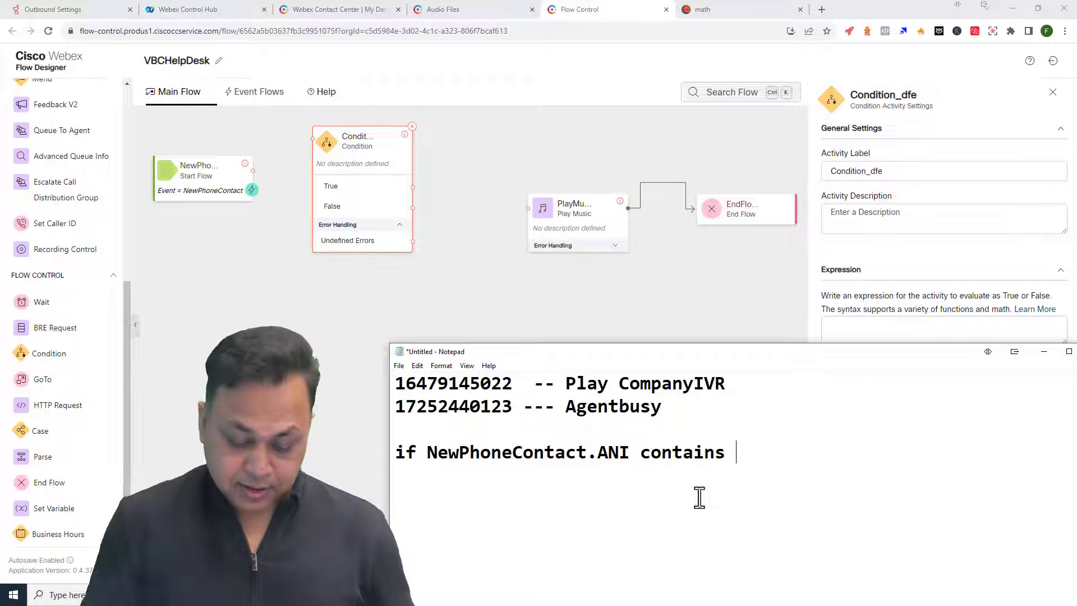
pyautogui.write('s 5022')
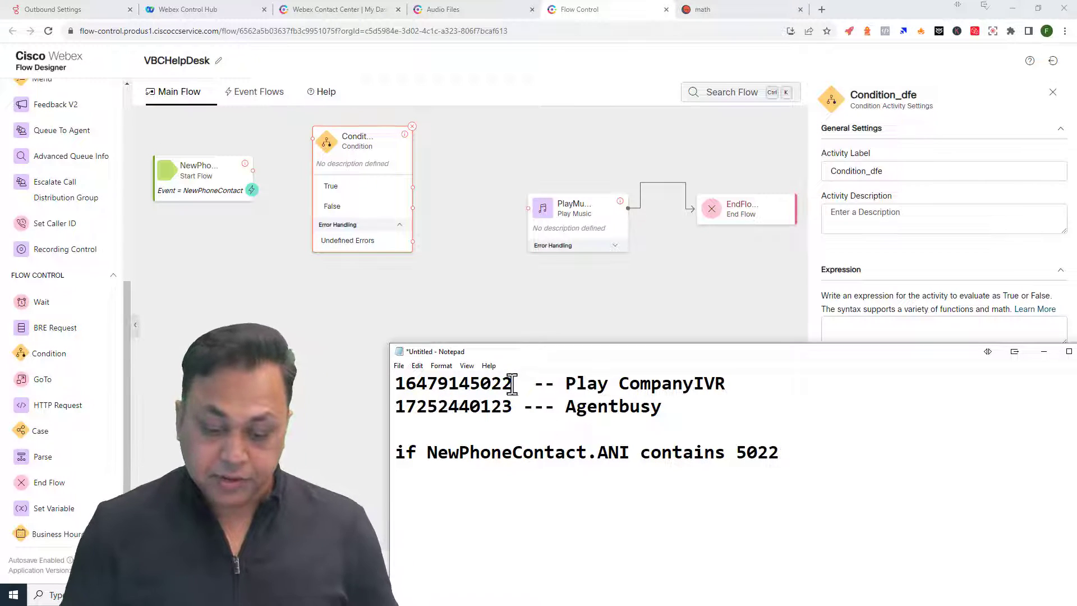
pyautogui.moveTo(512, 383); pyautogui.dragTo(458, 383)
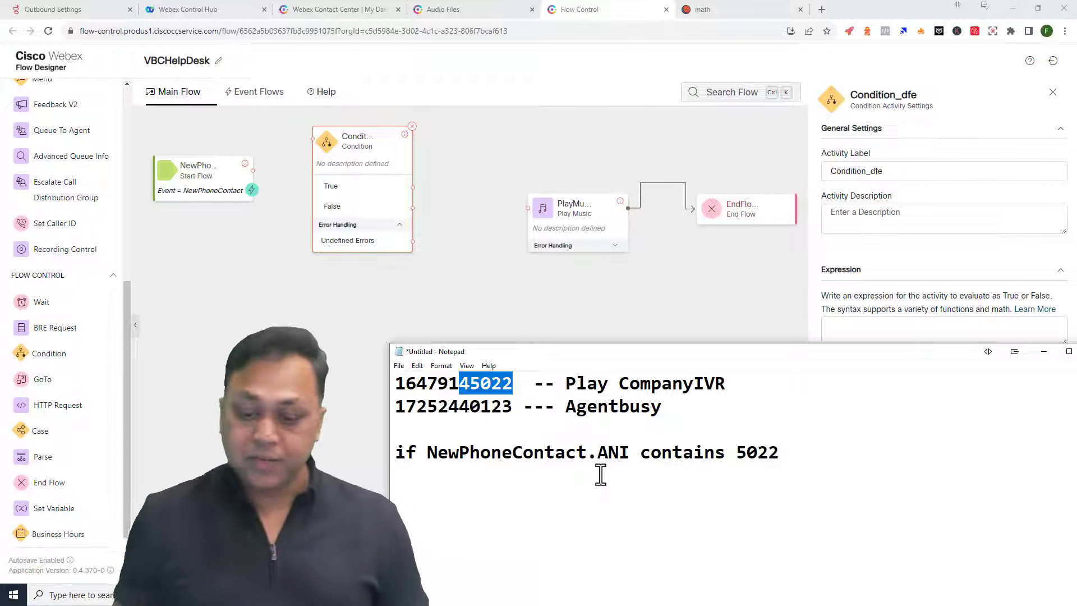
# - Review the 5022 digits and the word 'contains' in the notes, then return to the Condition settings
pyautogui.moveTo(556, 383); pyautogui.dragTo(797, 384)
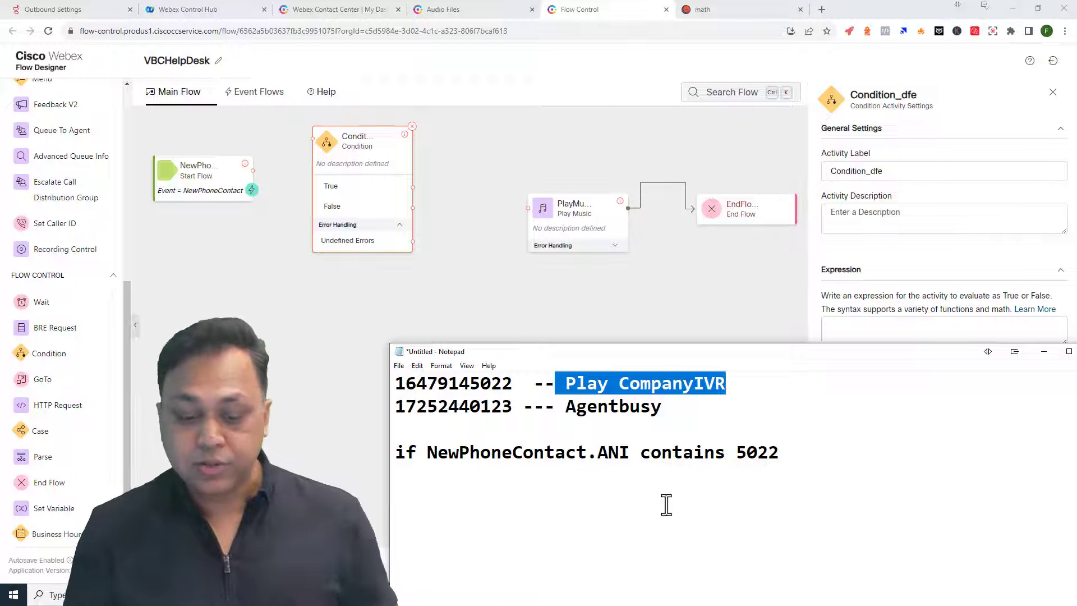
pyautogui.click(535, 471)
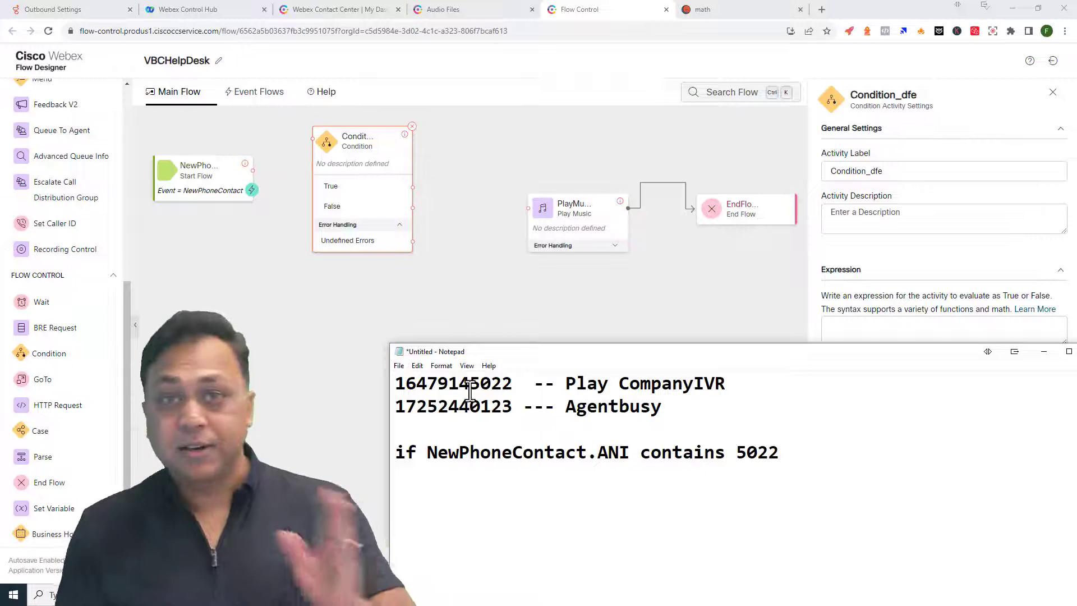
pyautogui.moveTo(511, 387); pyautogui.dragTo(471, 388)
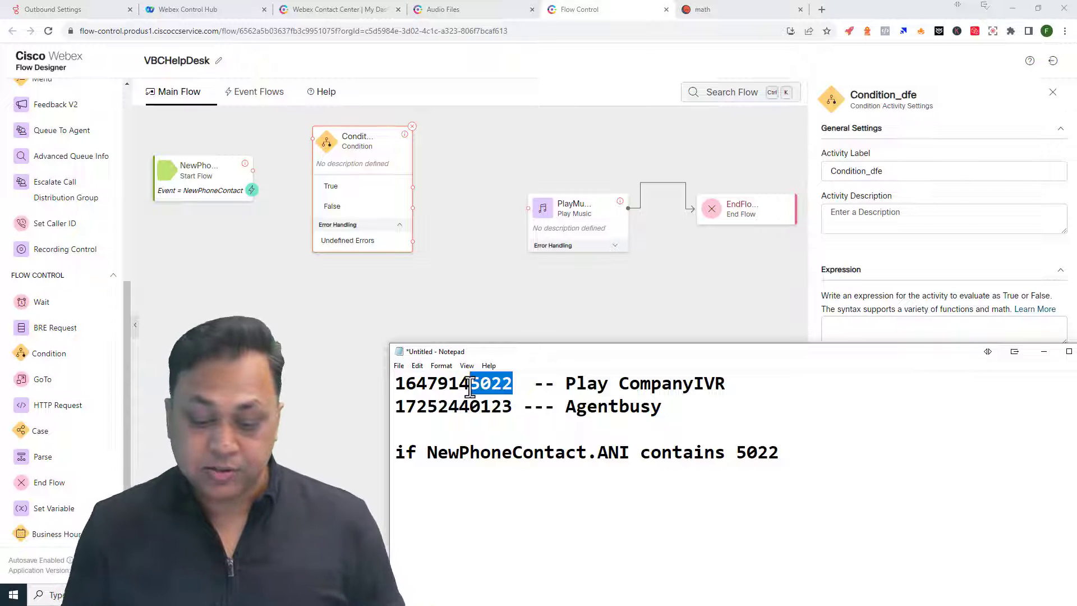
pyautogui.click(743, 501)
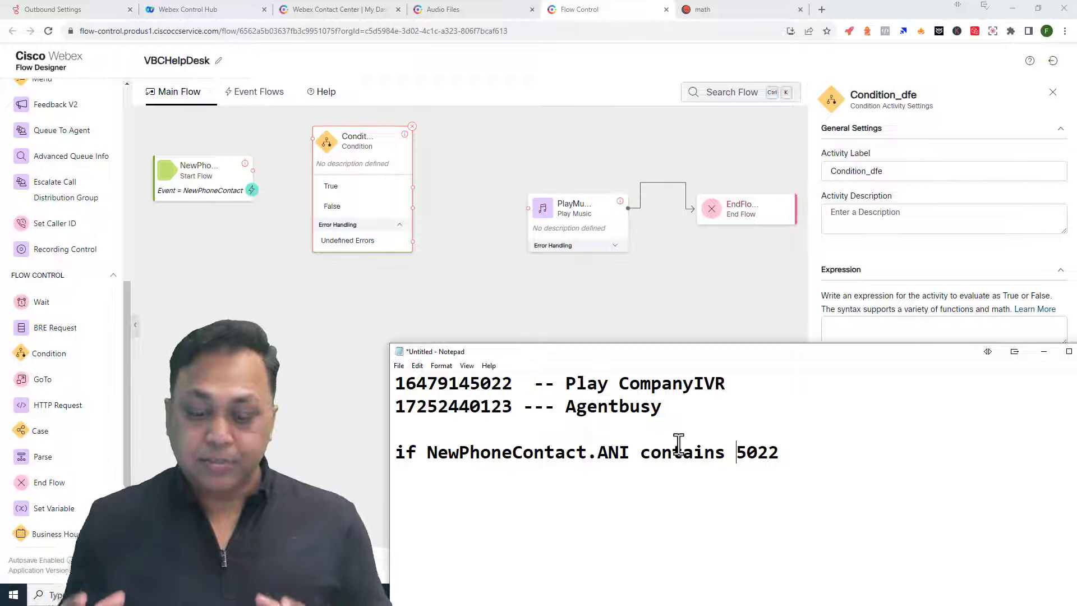
pyautogui.moveTo(426, 453); pyautogui.dragTo(727, 455)
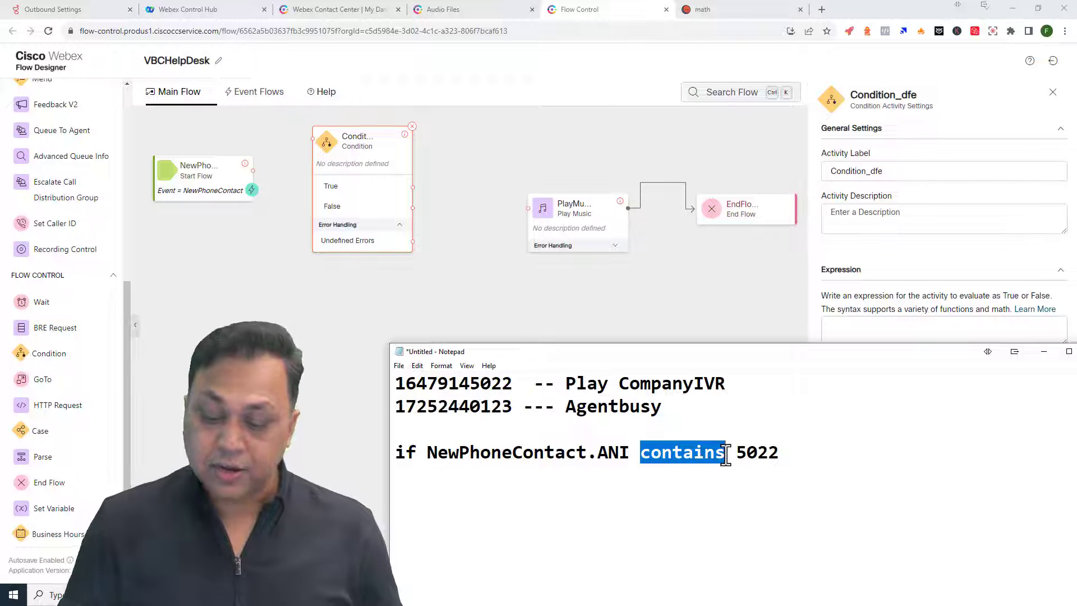
pyautogui.click(356, 248)
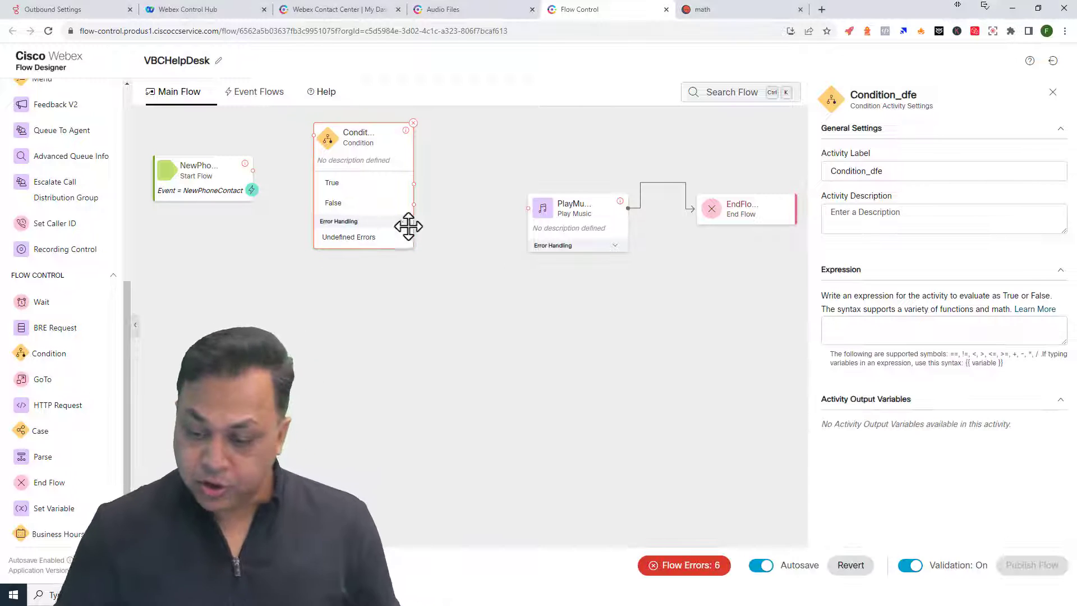
# - Set the Condition expression to {{NewPhoneContact.ANI contains "5022"}} and select it for copying
pyautogui.click(826, 335)
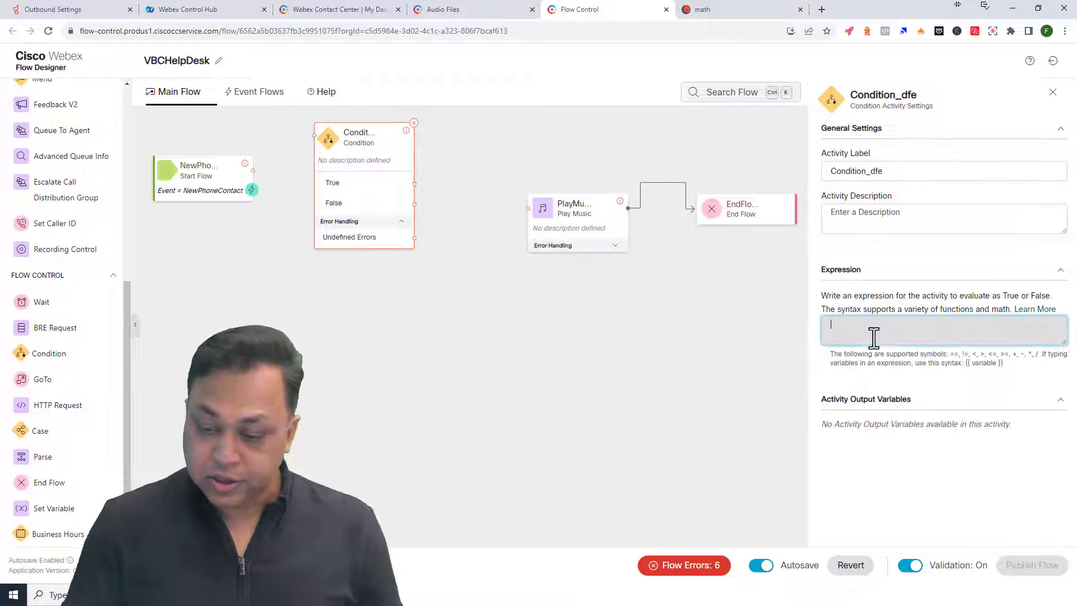
pyautogui.write('{{')
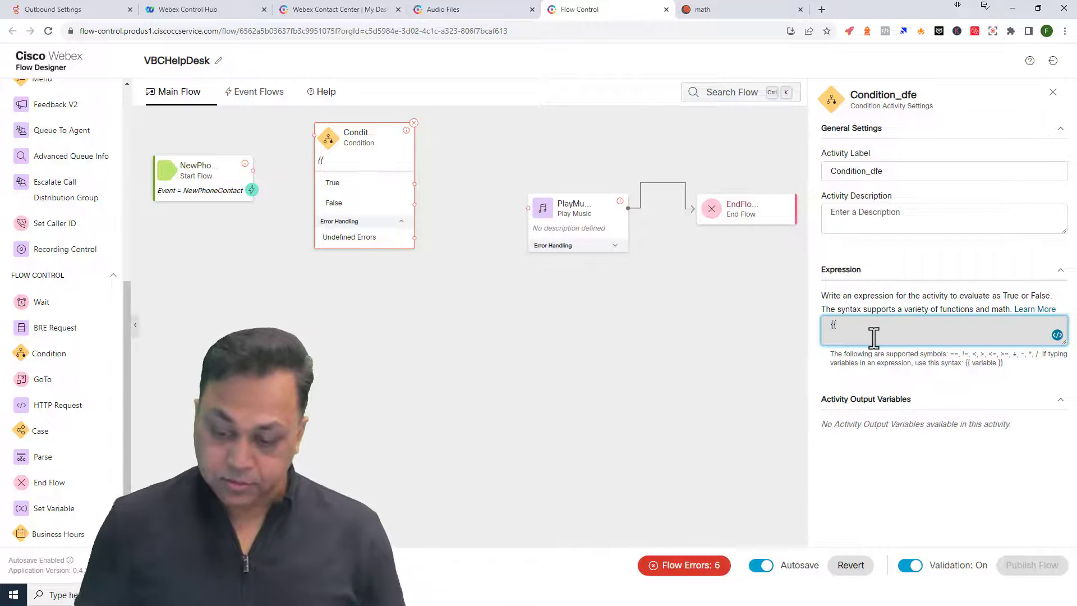
pyautogui.hotkey('ctrl', 'v')
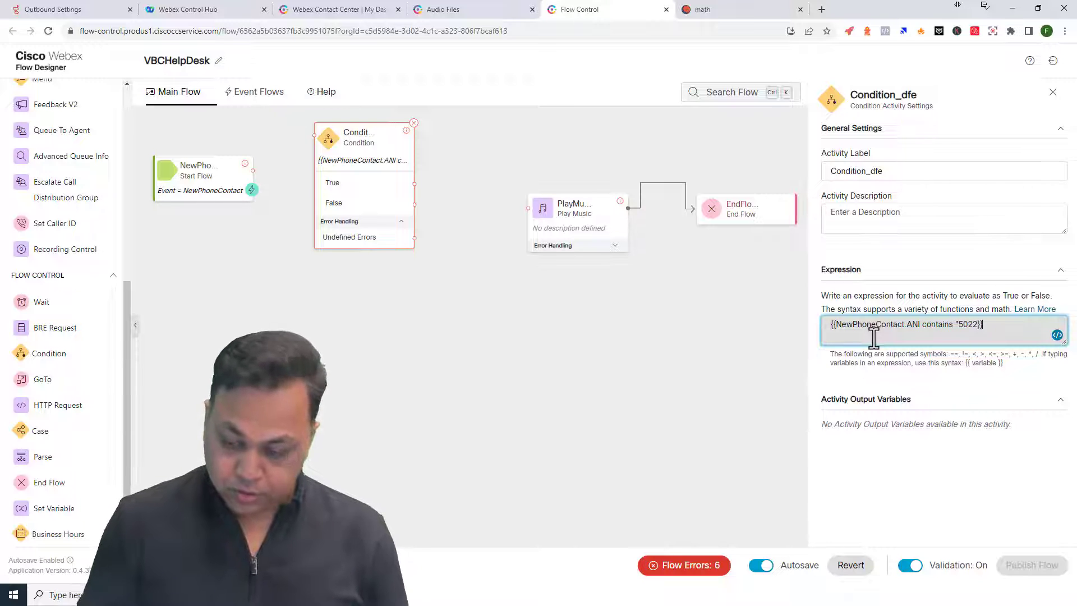
pyautogui.hotkey('ctrl', 'a')
# - Paste the finished expression on a new line in the notes and recheck it in the Condition
pyautogui.click(601, 594)
pyautogui.click(853, 498)
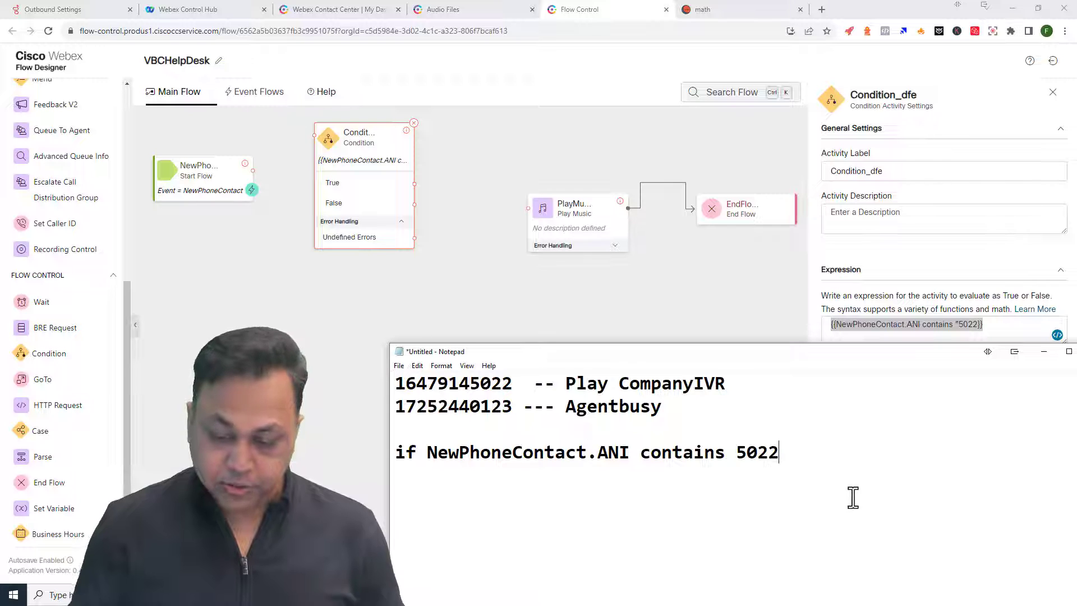
pyautogui.press('Return')
pyautogui.press('Return')
pyautogui.hotkey('ctrl', 'v')
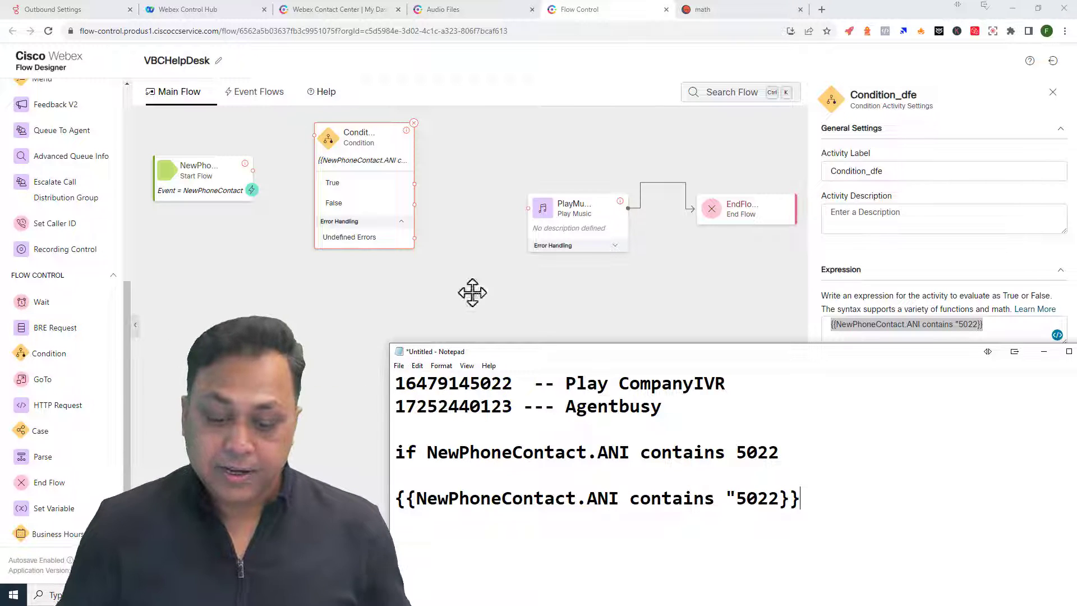
pyautogui.click(380, 188)
pyautogui.click(899, 336)
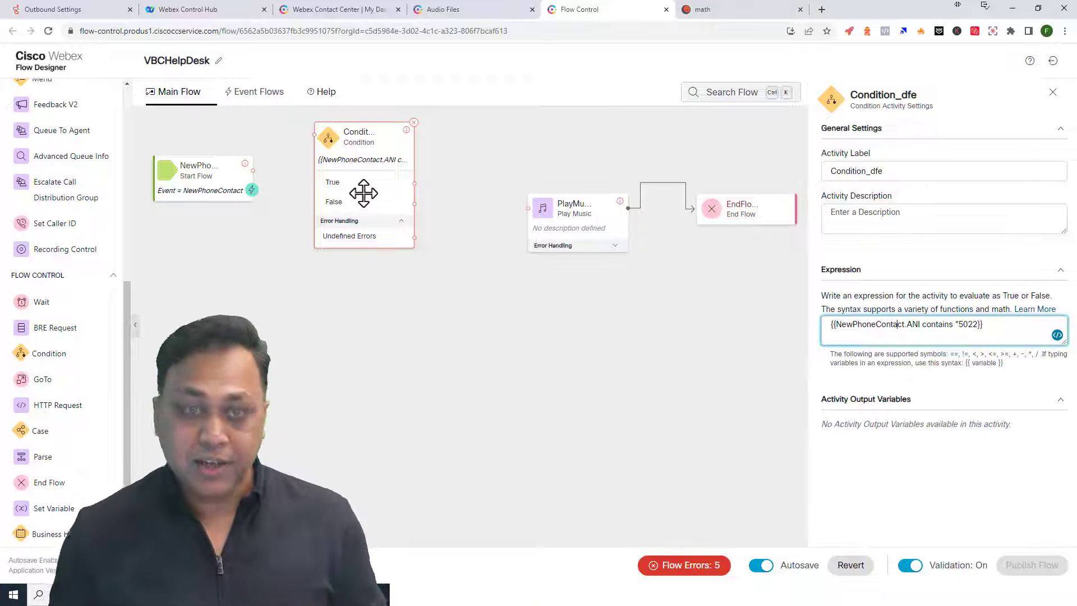
# - Drop a Set Variable activity onto the canvas and move Play Music and Condition lower
pyautogui.moveTo(129, 365)
pyautogui.mouseDown()
pyautogui.moveTo(126, 297)
pyautogui.moveTo(120, 379)
pyautogui.mouseUp()
pyautogui.moveTo(34, 509); pyautogui.dragTo(496, 138)
pyautogui.moveTo(594, 228); pyautogui.dragTo(617, 325)
pyautogui.moveTo(338, 203); pyautogui.dragTo(254, 313)
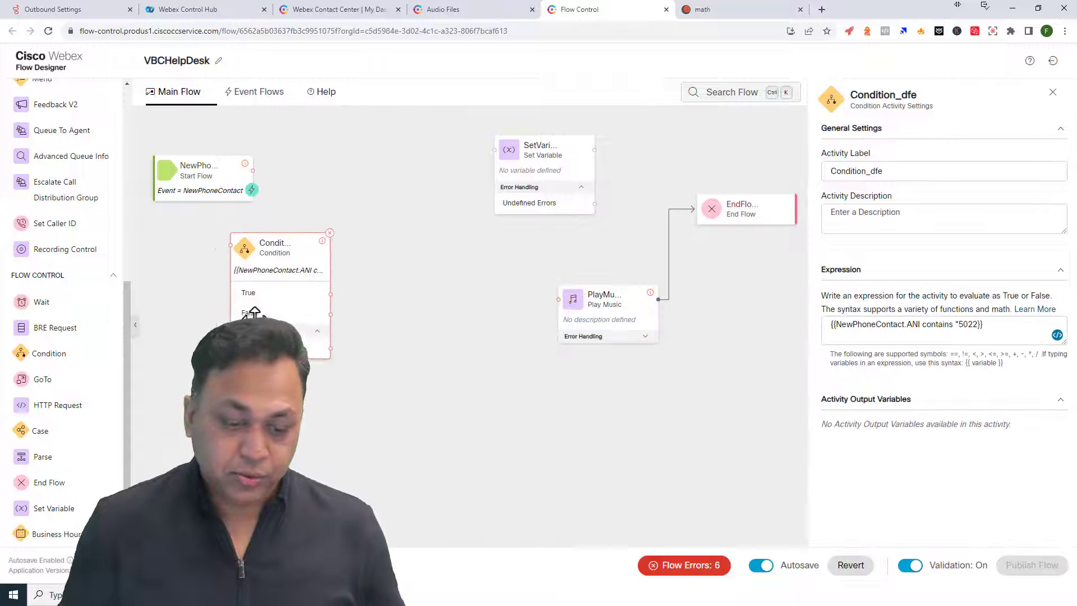
# - Arrange Start, Condition and Set Variable, linking Condition's True branch to Set Variable and Start to Condition
pyautogui.moveTo(191, 188); pyautogui.dragTo(176, 172)
pyautogui.moveTo(267, 252); pyautogui.dragTo(282, 224)
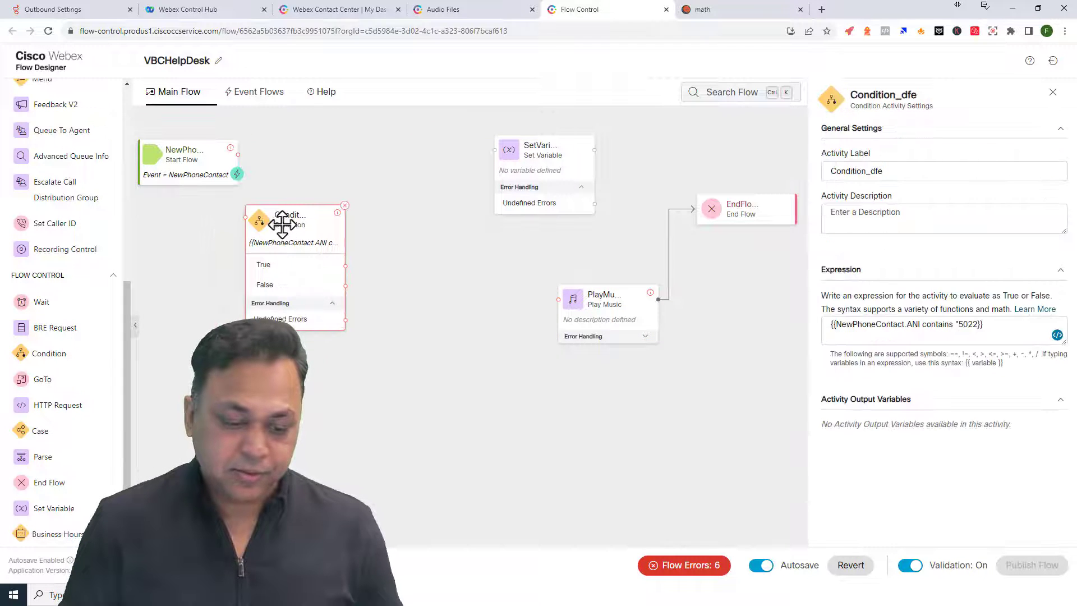
pyautogui.moveTo(529, 182); pyautogui.dragTo(478, 175)
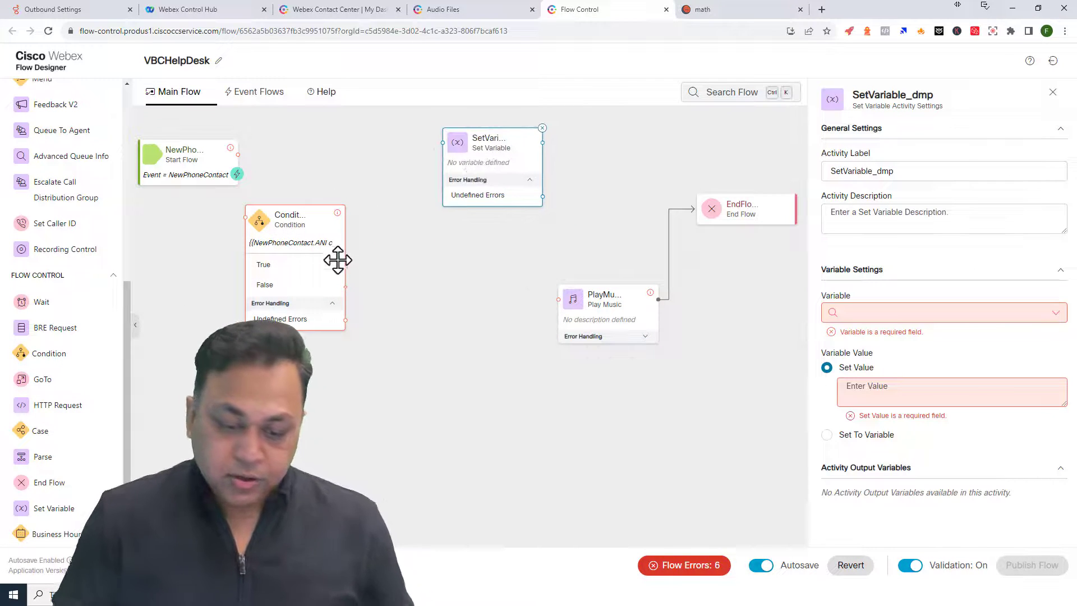
pyautogui.moveTo(345, 265); pyautogui.dragTo(444, 144)
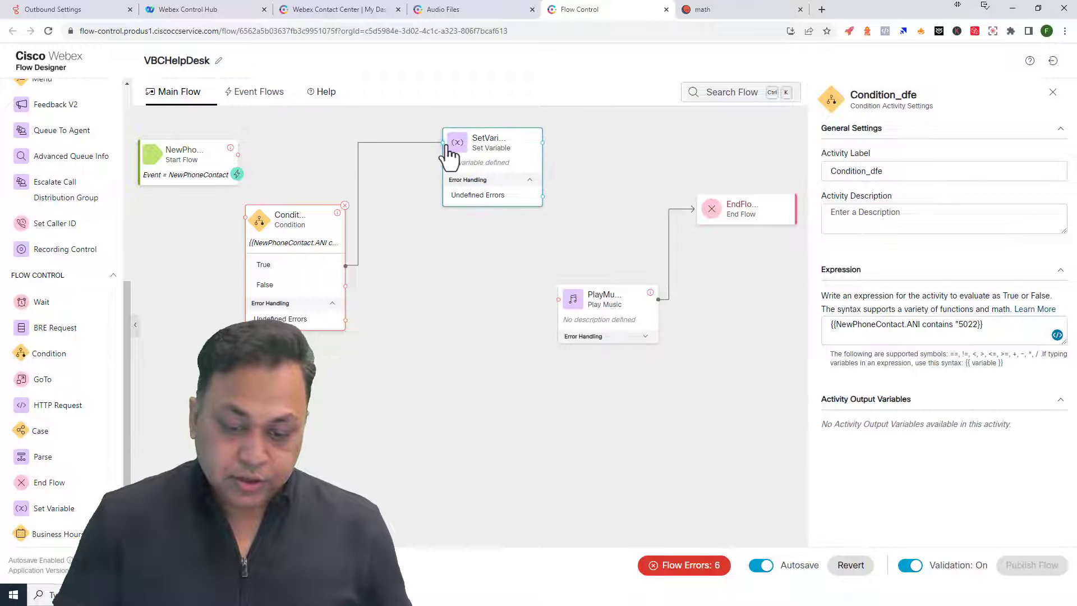
pyautogui.moveTo(238, 154); pyautogui.dragTo(239, 213)
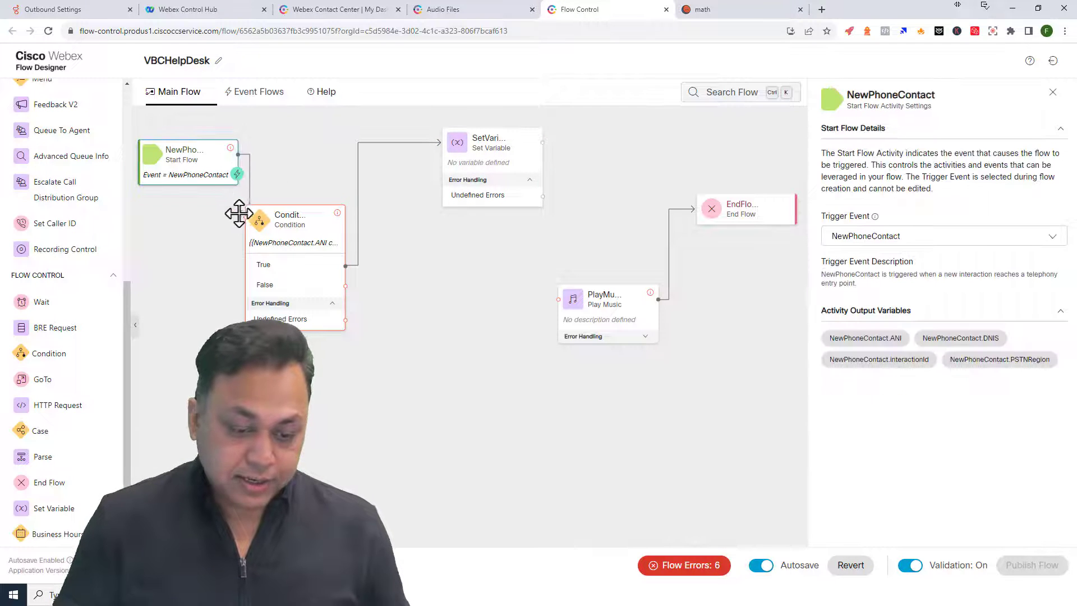
# - Choose MyMusic as the variable in the Set Variable activity
pyautogui.click(302, 251)
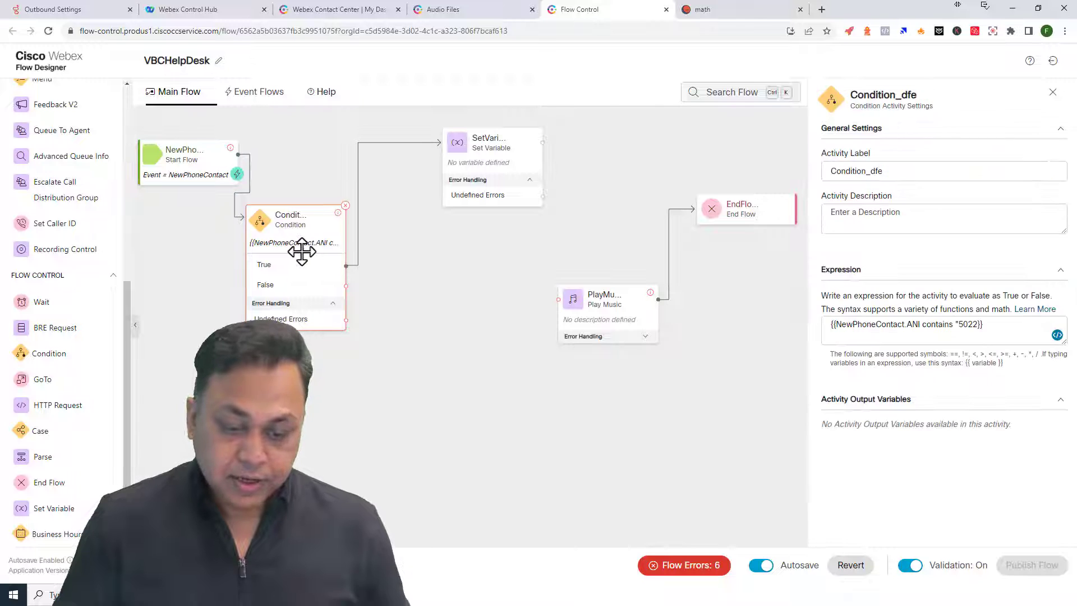
pyautogui.moveTo(479, 161); pyautogui.dragTo(451, 162)
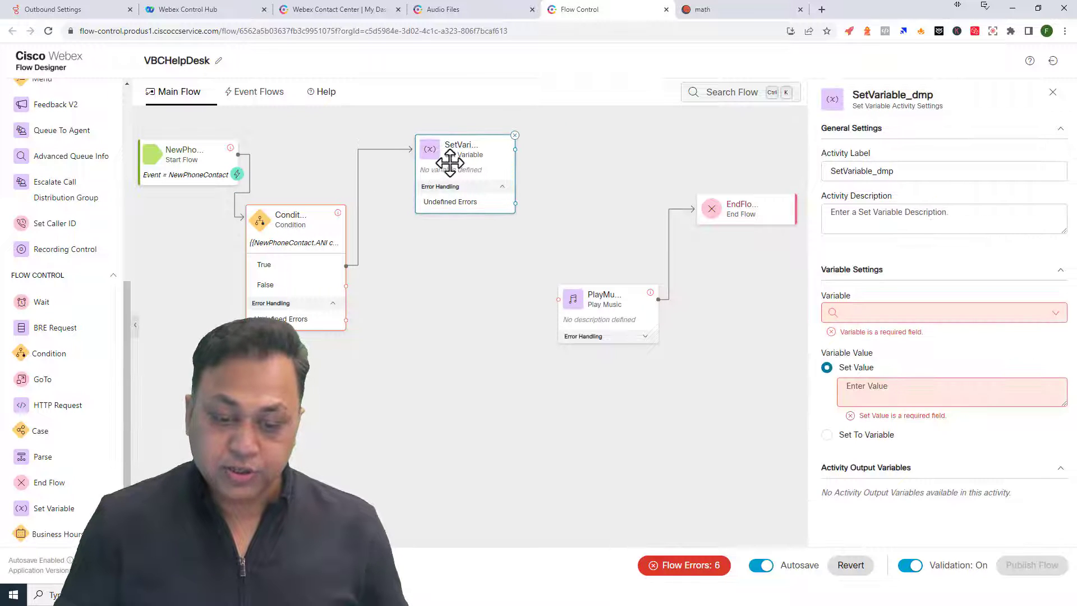
pyautogui.click(852, 312)
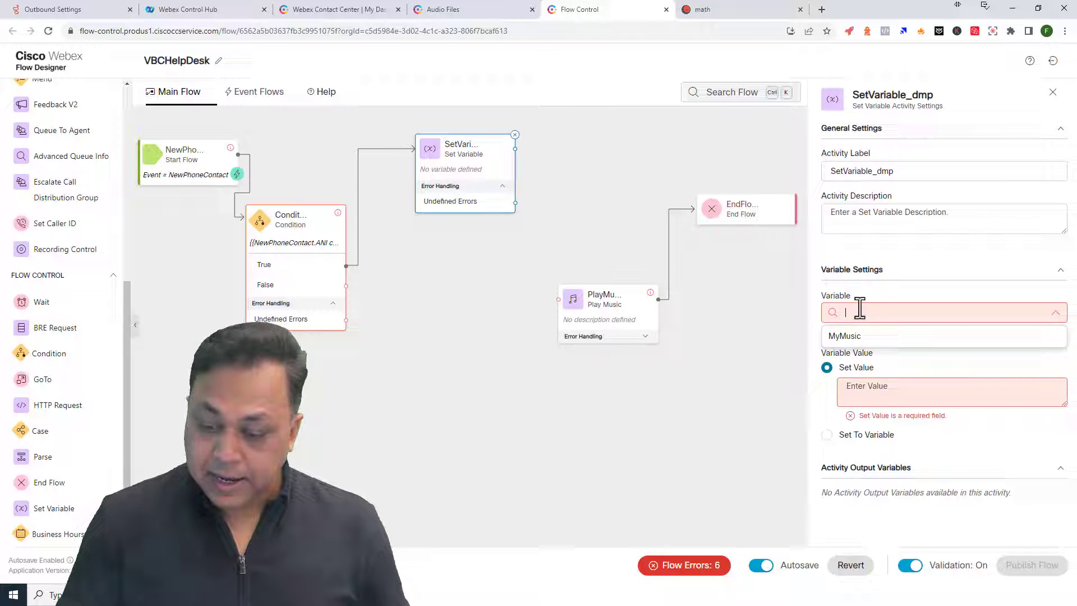
pyautogui.click(845, 336)
# - Set MyMusic's value to CompanyMenuIVR.wav, copied from the Audio Files list
pyautogui.click(884, 375)
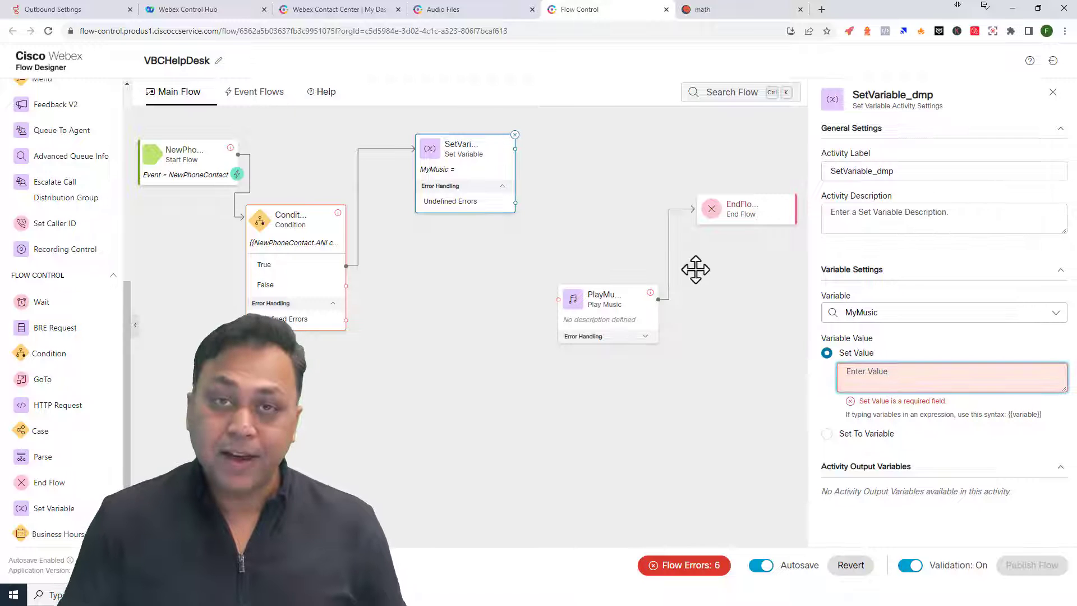
pyautogui.click(457, 10)
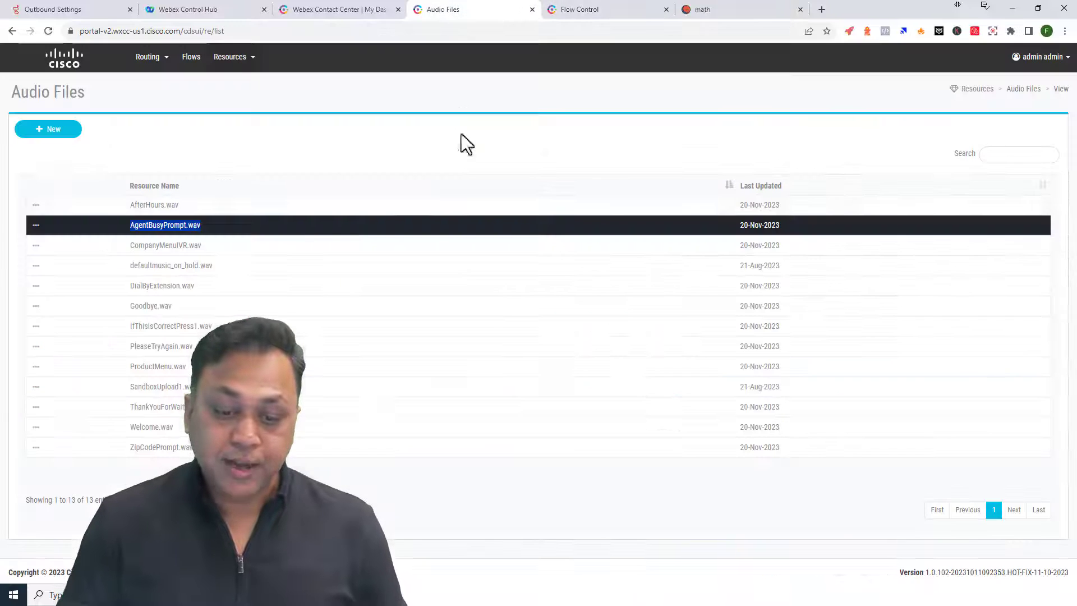
pyautogui.click(186, 387)
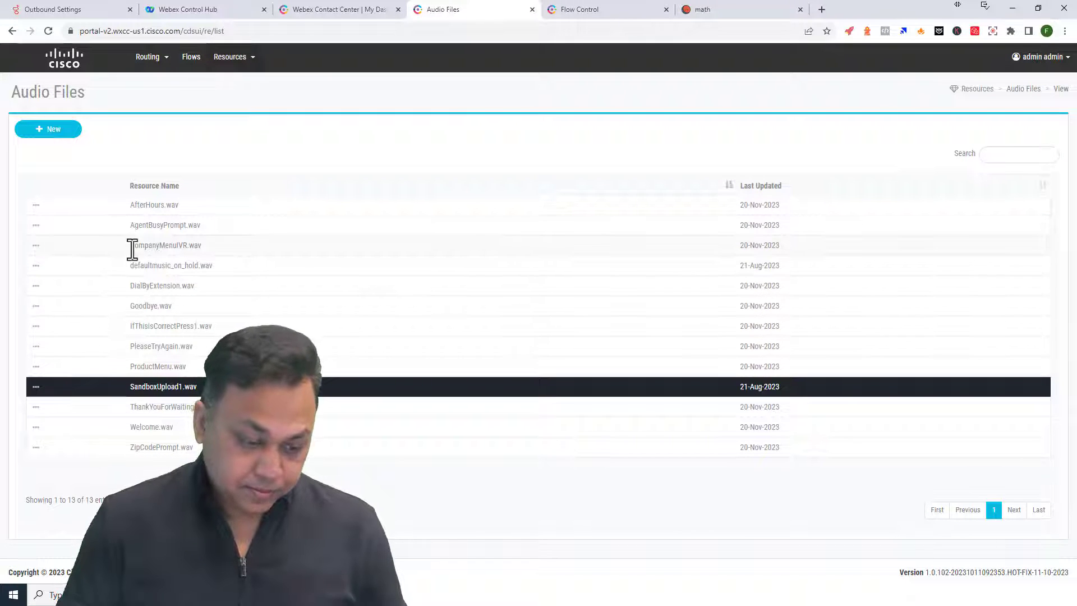
pyautogui.moveTo(131, 245); pyautogui.dragTo(212, 248)
pyautogui.rightClick(194, 248)
pyautogui.click(214, 254)
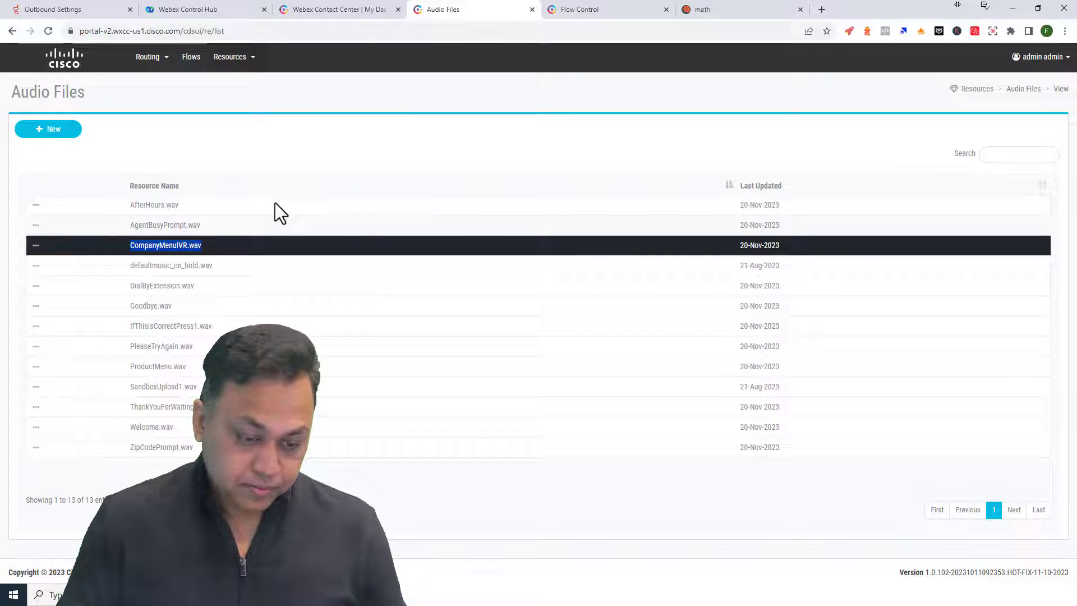
pyautogui.click(584, 10)
pyautogui.click(889, 374)
pyautogui.hotkey('ctrl', 'v')
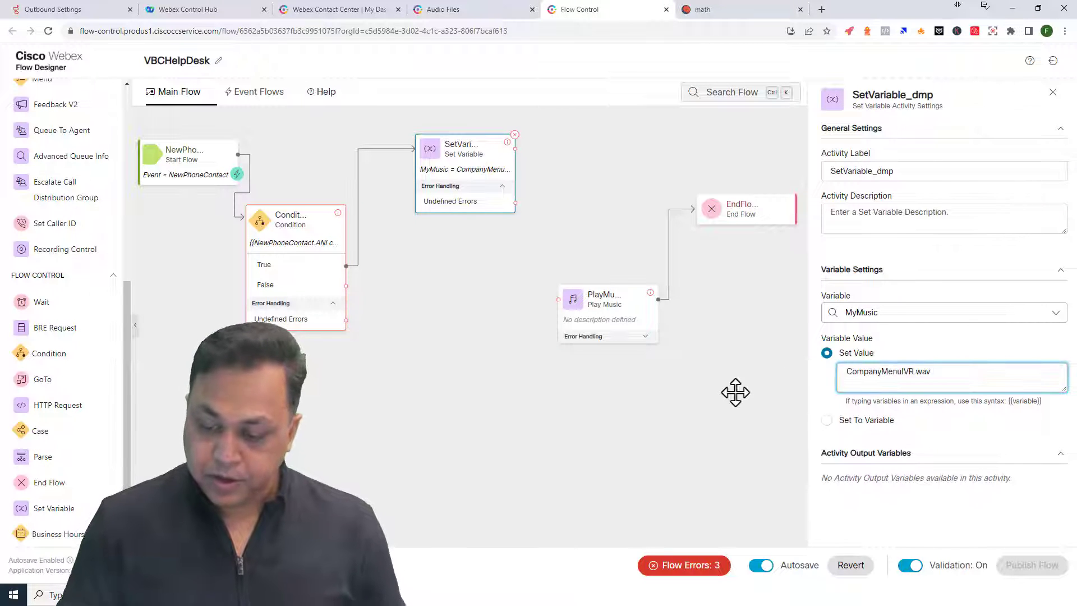
pyautogui.click(487, 258)
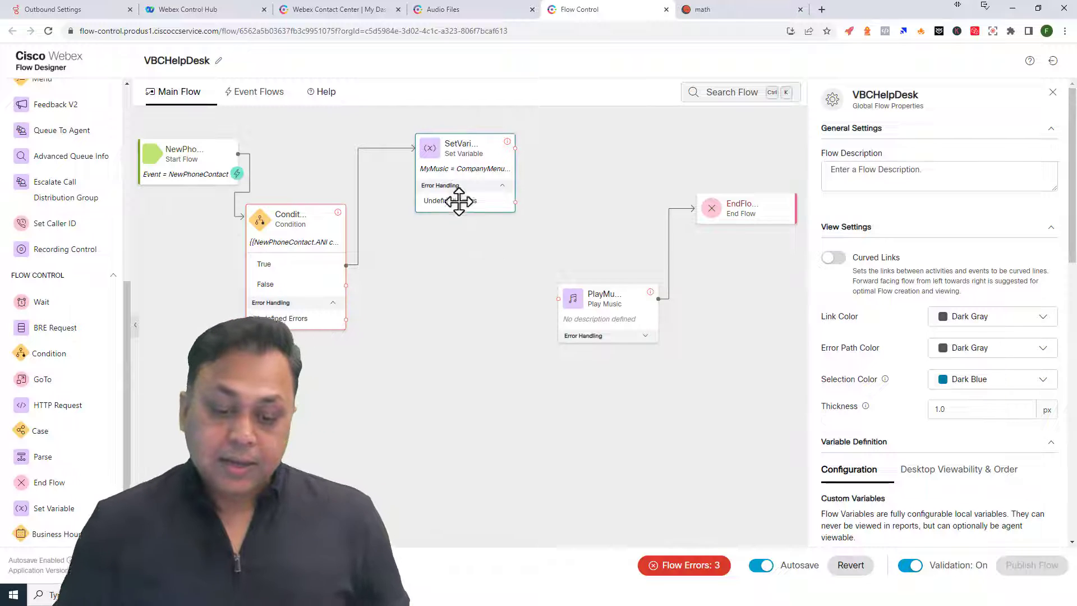
pyautogui.click(439, 203)
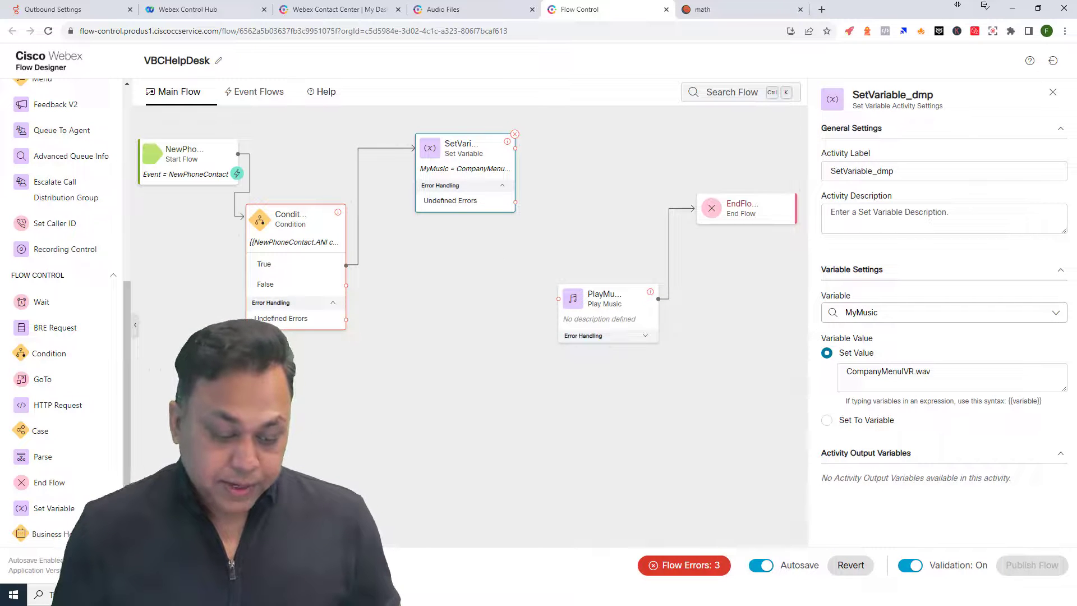
# - Duplicate the Set Variable activity below the original and connect the Condition's False branch to it
pyautogui.hotkey('ctrl', 'd')
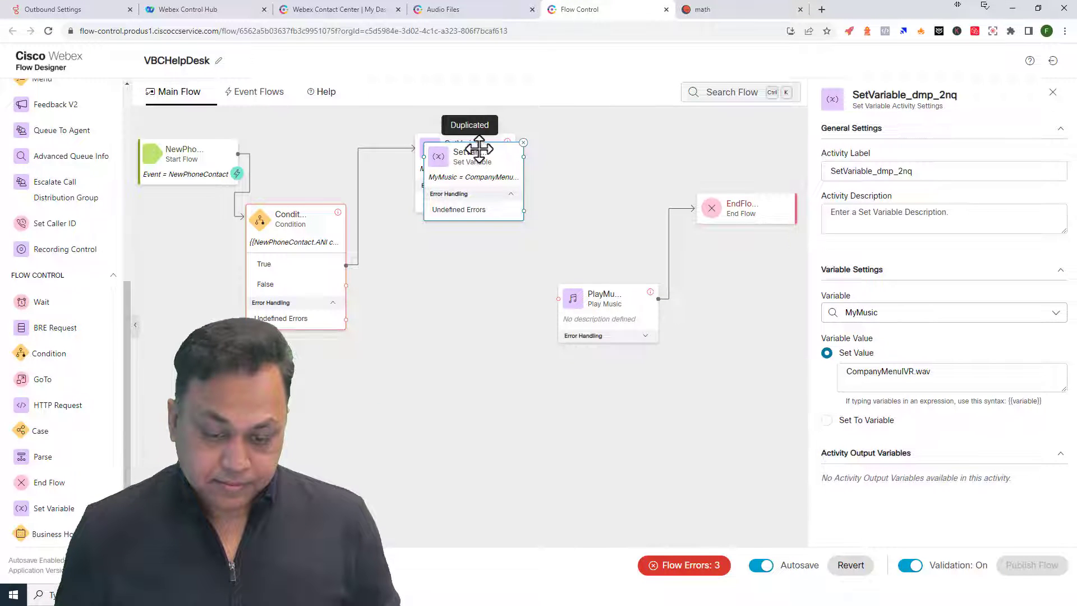
pyautogui.moveTo(454, 174); pyautogui.dragTo(441, 327)
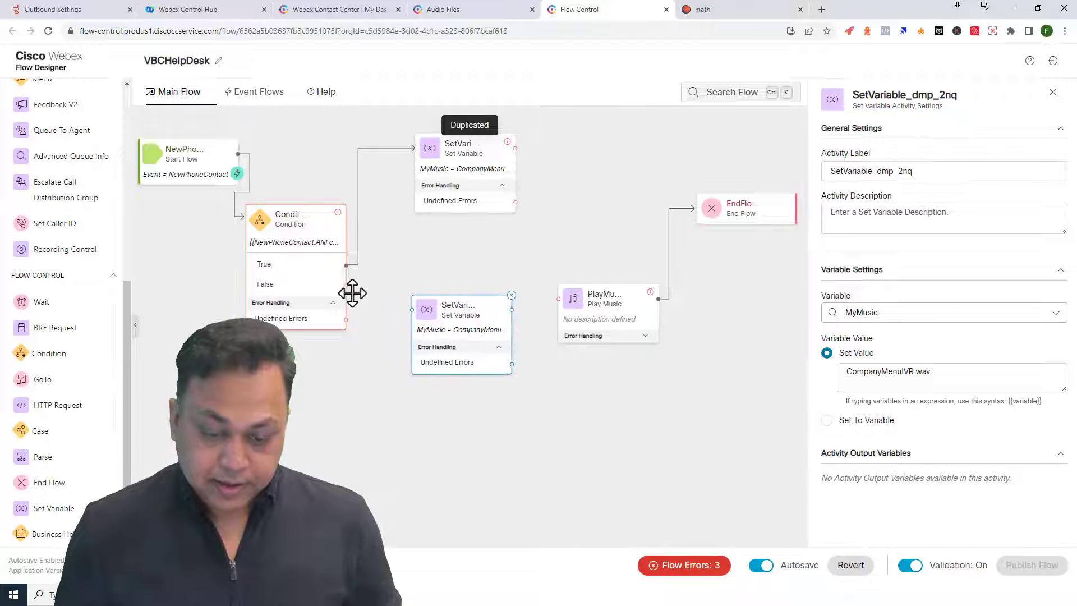
pyautogui.moveTo(346, 285); pyautogui.dragTo(410, 310)
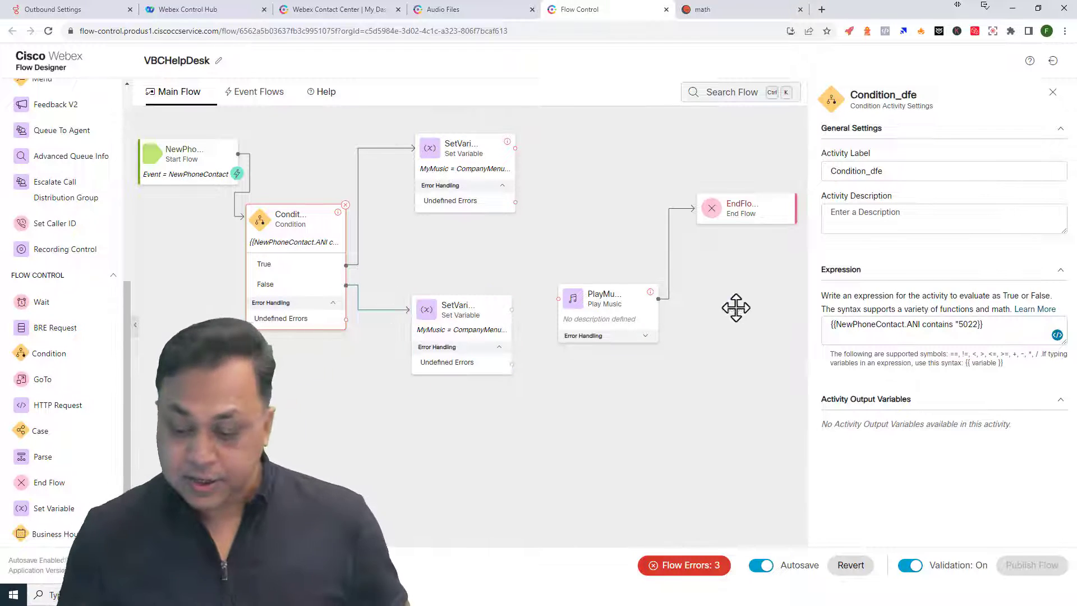
pyautogui.click(440, 315)
# - Replace the copy's value with AgentBusyPrompt.wav and move it further down
pyautogui.tripleClick(938, 377)
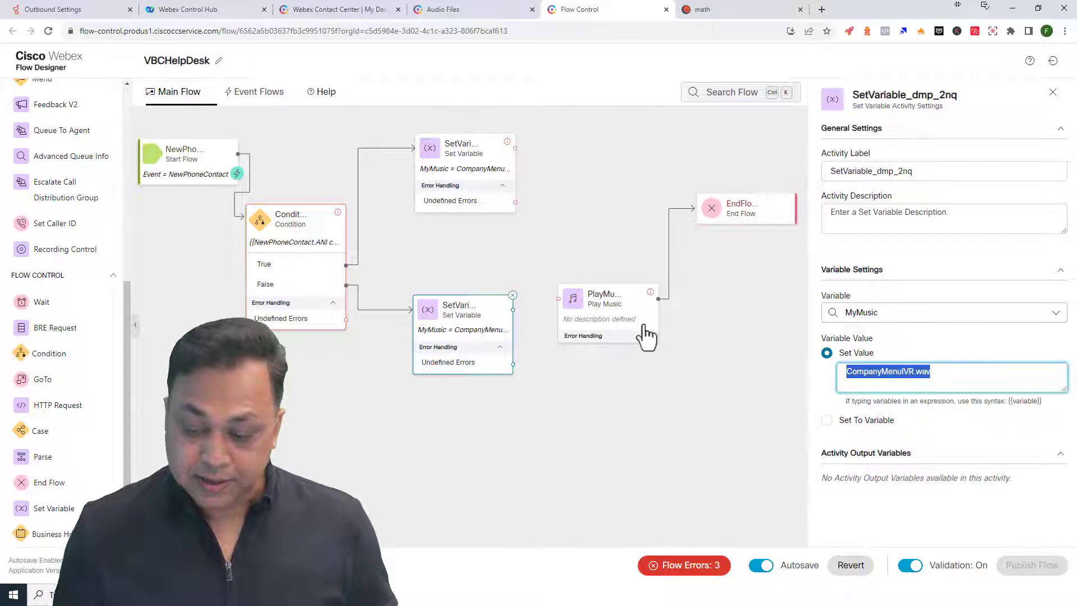
pyautogui.click(457, 12)
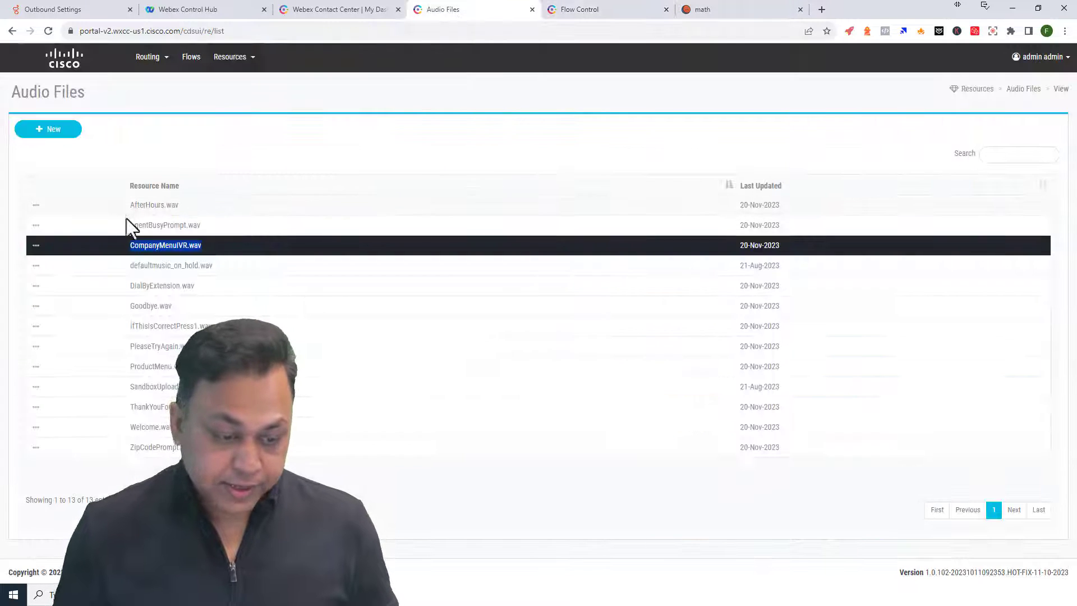
pyautogui.moveTo(128, 224); pyautogui.dragTo(225, 233)
pyautogui.hotkey('ctrl', 'c')
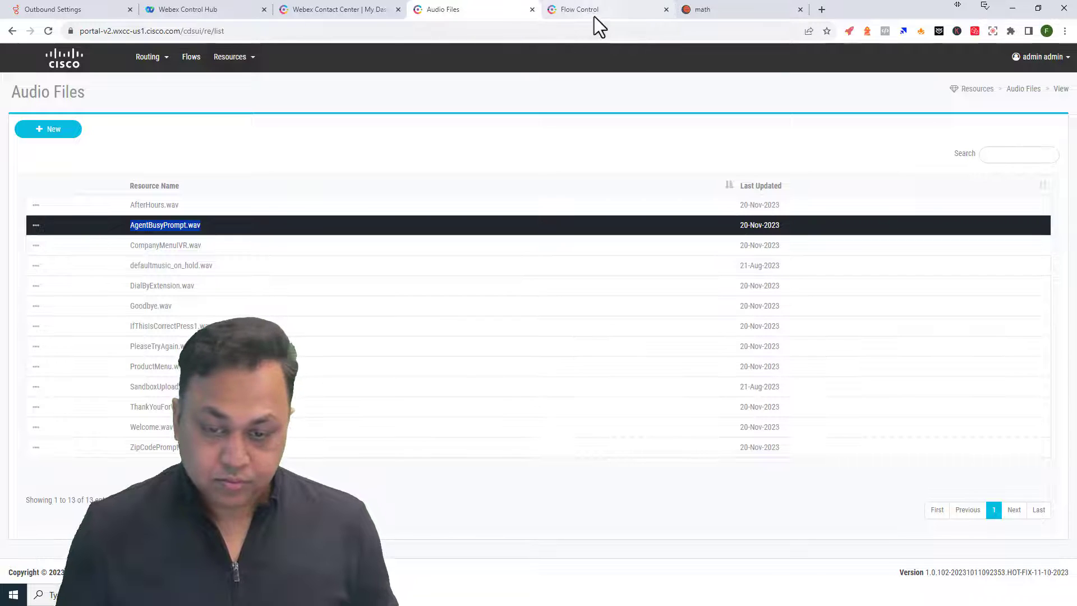
pyautogui.click(595, 15)
pyautogui.hotkey('ctrl', 'v')
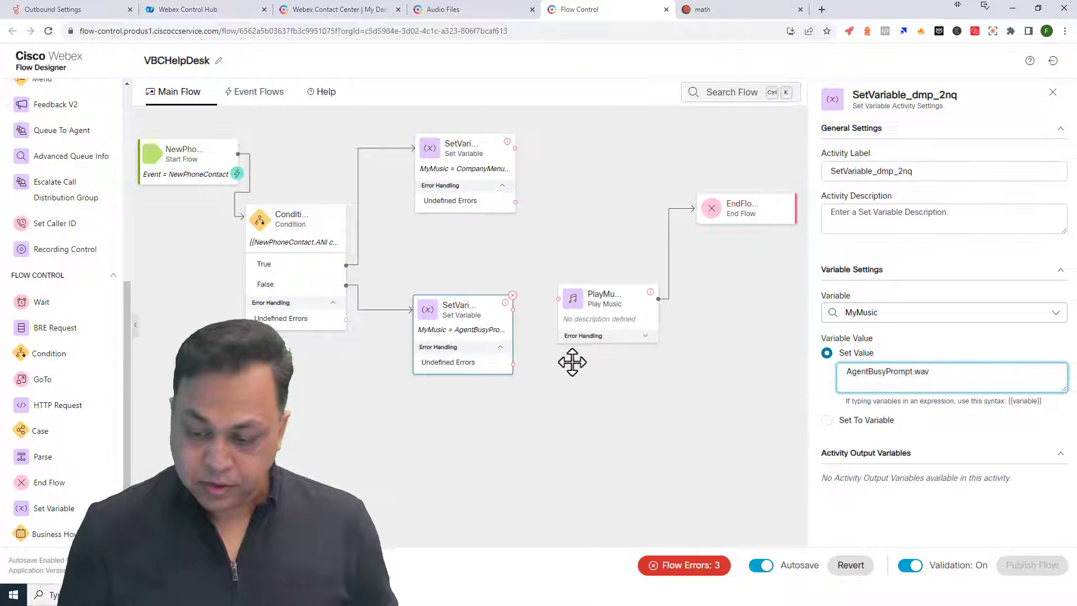
pyautogui.click(458, 338)
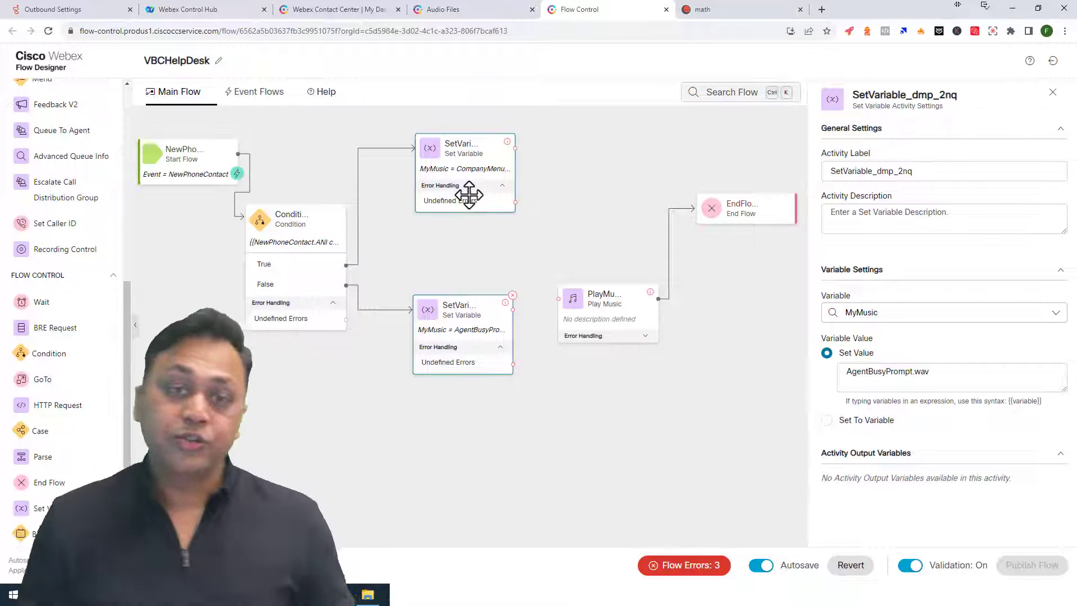
pyautogui.moveTo(445, 368); pyautogui.dragTo(442, 445)
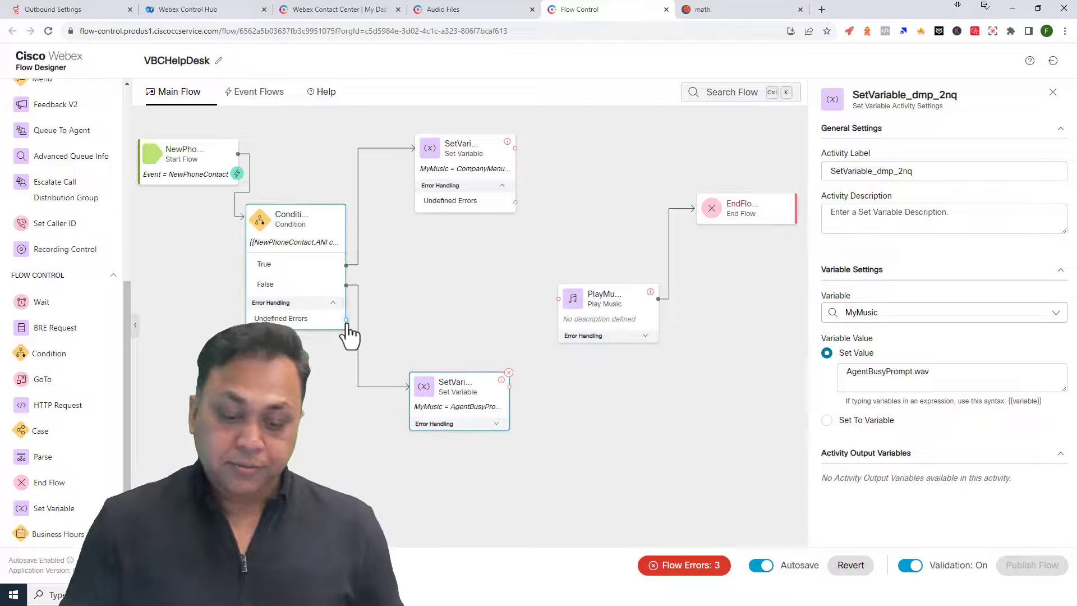
# - Link the Condition's error path to End Flow and connect both Set Variable steps to PlayMusic
pyautogui.moveTo(346, 321); pyautogui.dragTo(703, 240)
pyautogui.moveTo(628, 313)
pyautogui.mouseDown()
pyautogui.moveTo(658, 318)
pyautogui.moveTo(625, 295)
pyautogui.mouseUp()
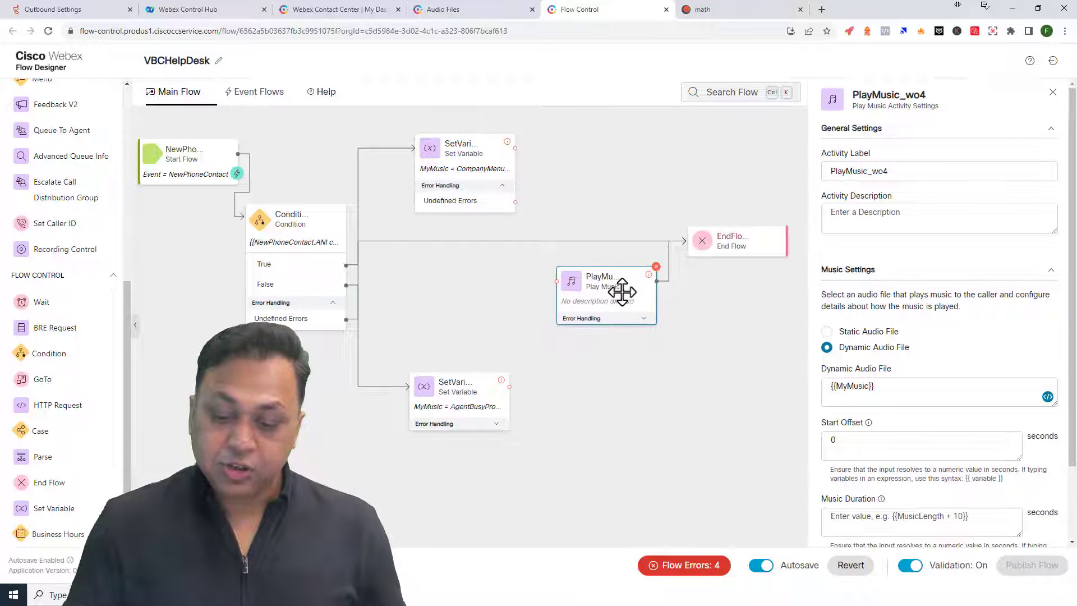
pyautogui.click(447, 156)
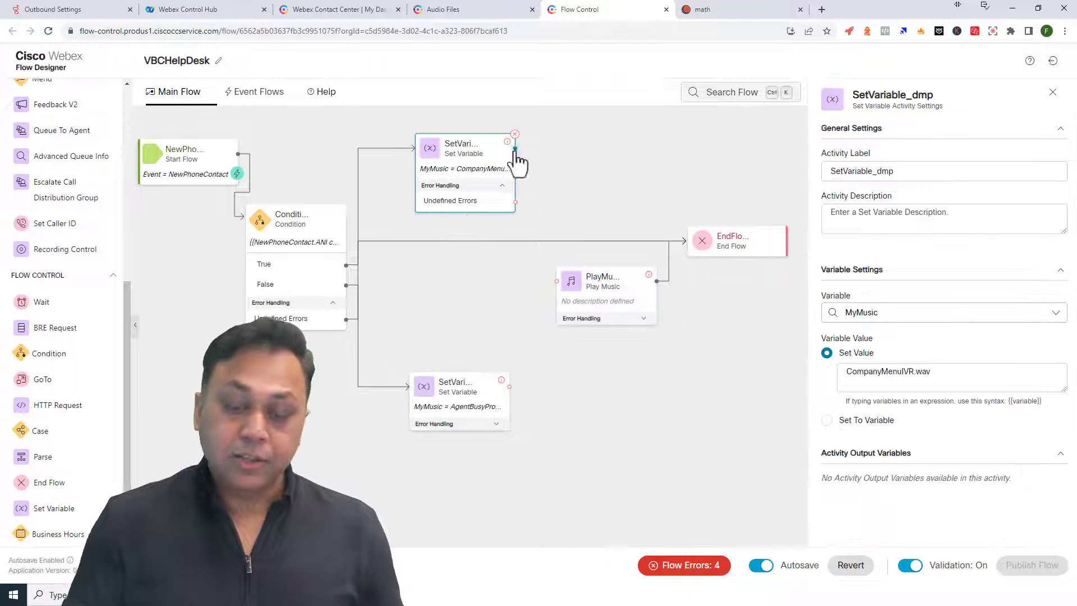
pyautogui.moveTo(516, 149)
pyautogui.mouseDown()
pyautogui.moveTo(555, 245)
pyautogui.moveTo(556, 280)
pyautogui.mouseUp()
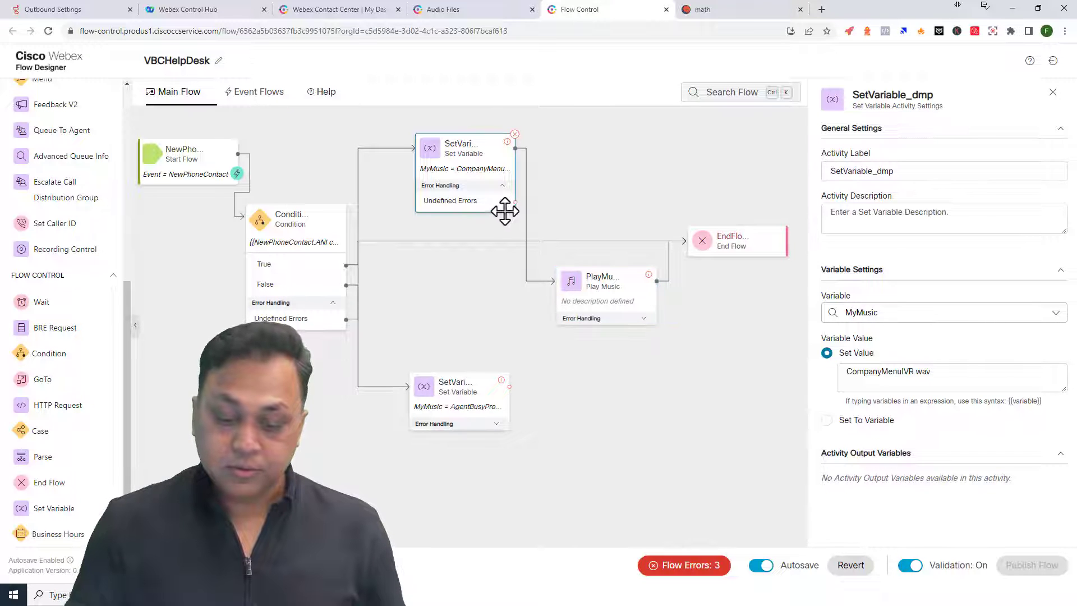
pyautogui.moveTo(509, 387); pyautogui.dragTo(561, 292)
# - Confirm PlayMusic plays {{MyMusic}} and route the lower Set Variable's error path onward
pyautogui.click(601, 288)
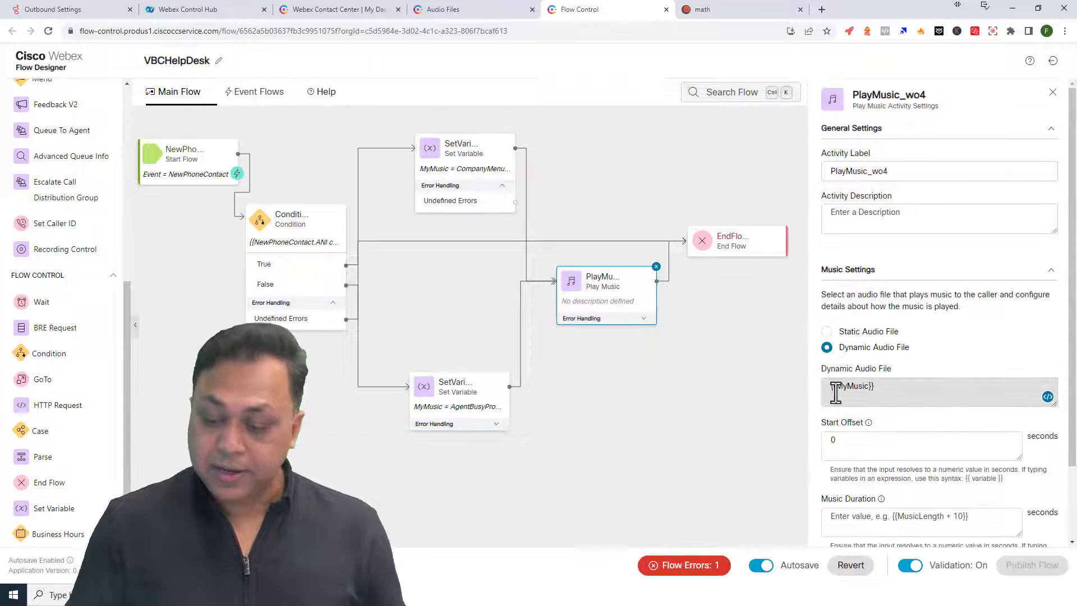
pyautogui.click(872, 387)
pyautogui.click(451, 206)
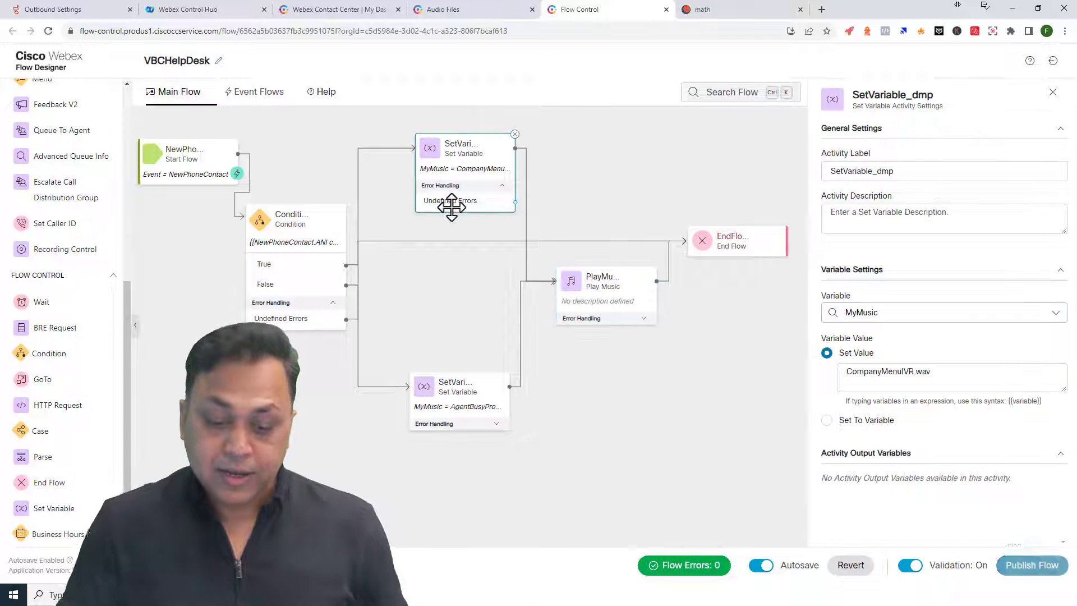
pyautogui.click(496, 424)
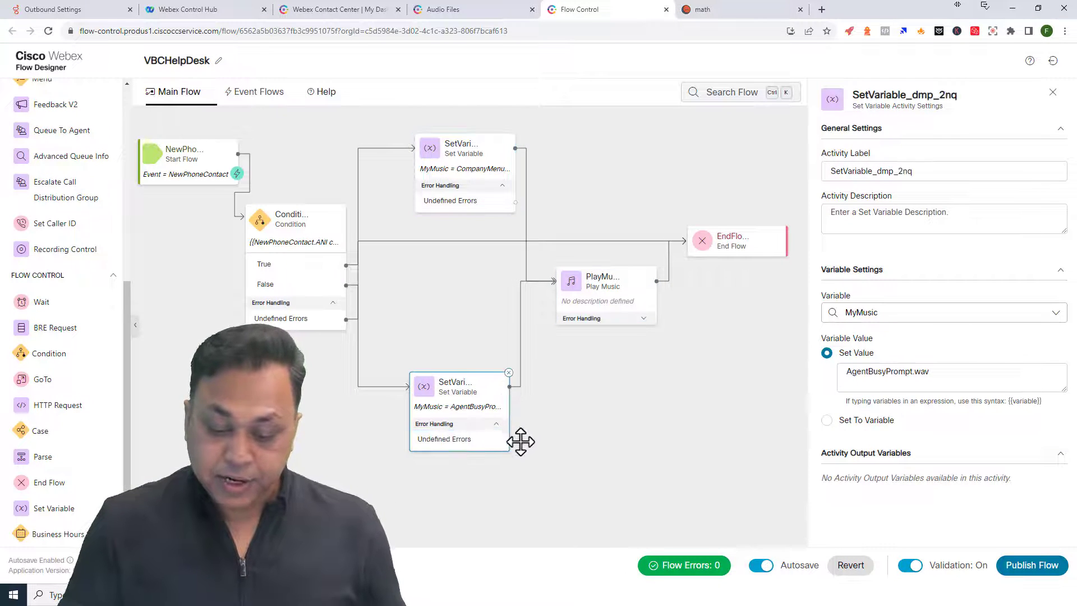
pyautogui.moveTo(510, 440); pyautogui.dragTo(718, 258)
pyautogui.moveTo(611, 300); pyautogui.dragTo(612, 306)
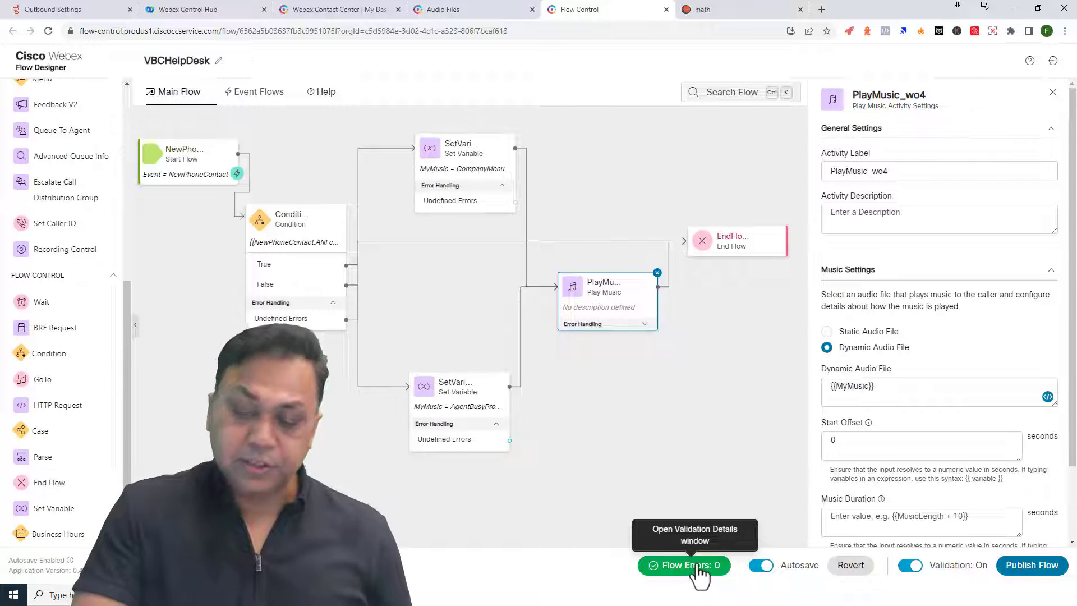
# - Publish the VBCHelpDesk flow with its caller-number music routing, then return to the canvas
pyautogui.click(1033, 565)
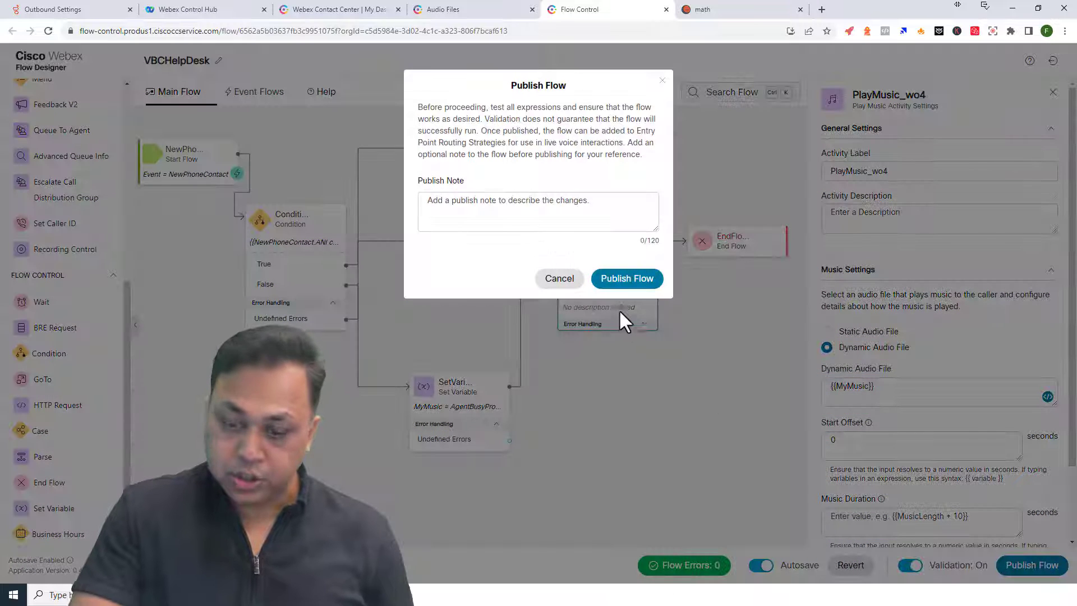
pyautogui.click(627, 279)
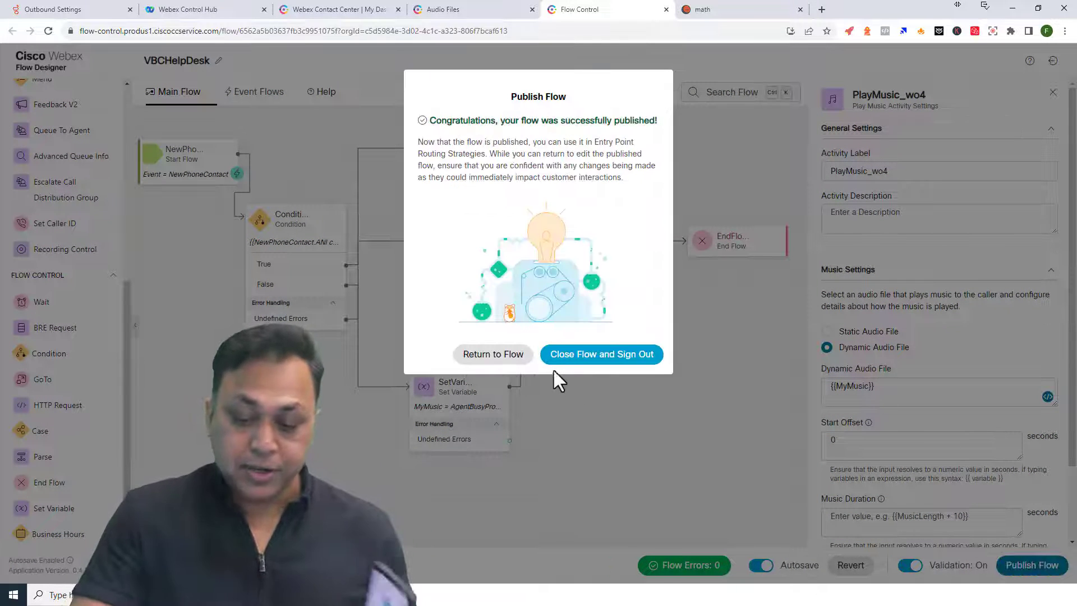
pyautogui.click(526, 353)
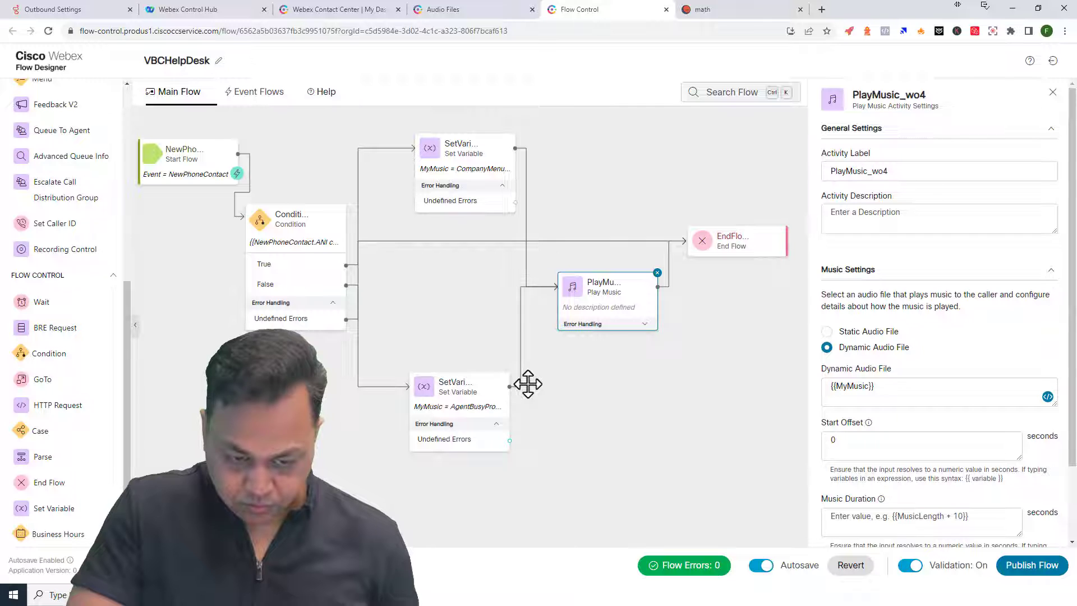
# - Compare the Condition step's expression against the drafted NewPhoneContact.ANI contains "5022" line in Notepad
pyautogui.click(320, 261)
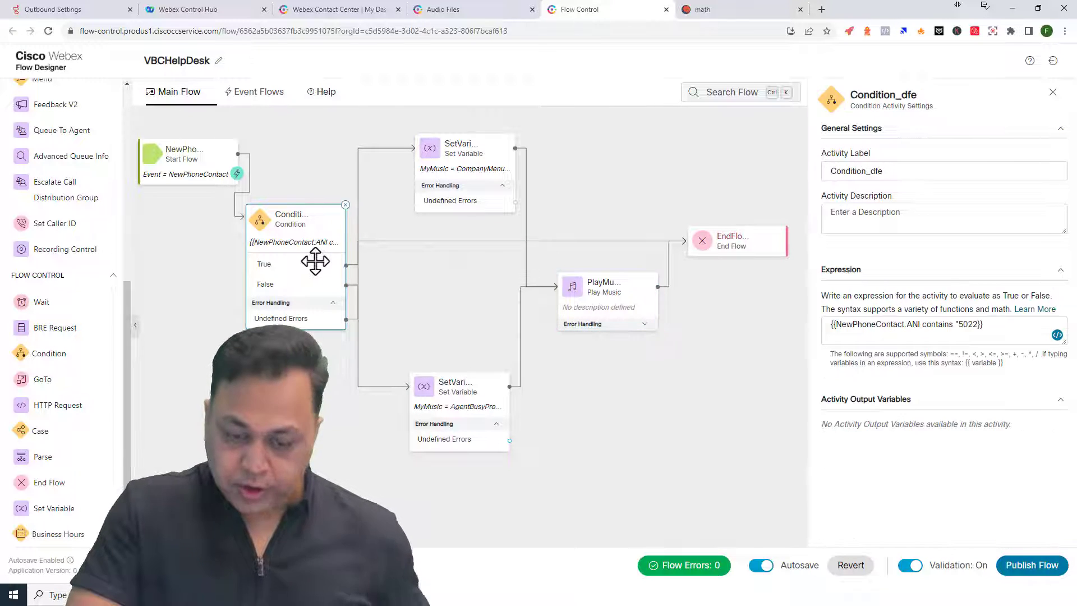
pyautogui.click(937, 335)
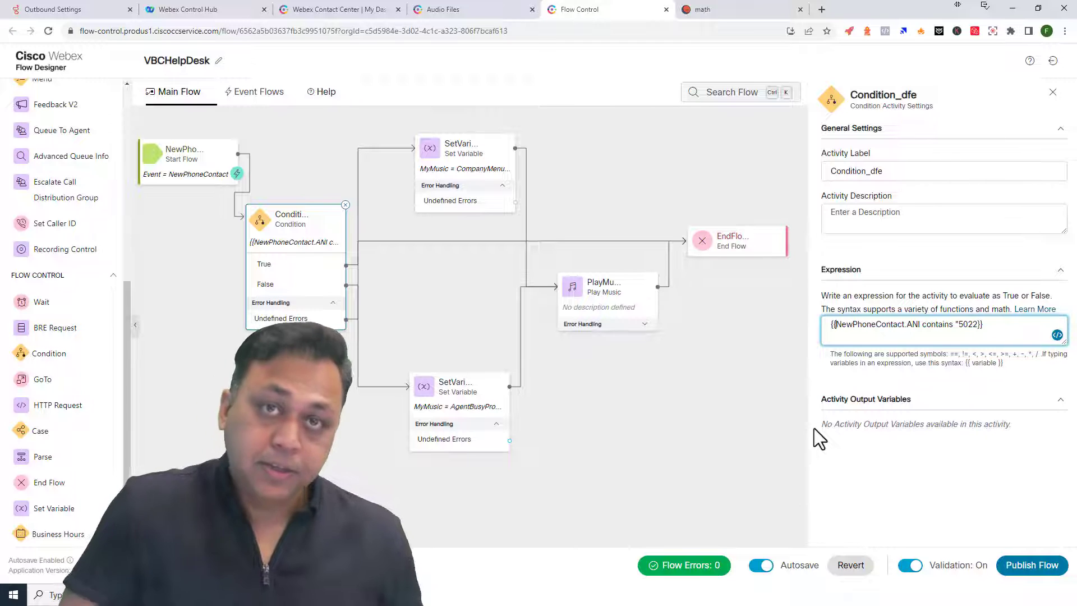
pyautogui.click(604, 596)
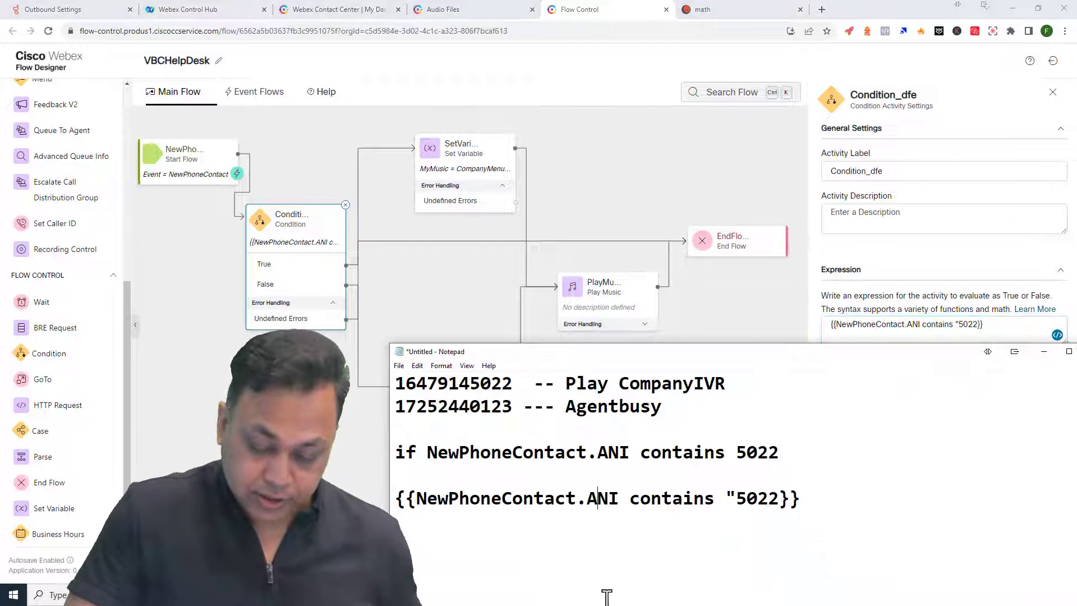
pyautogui.click(781, 500)
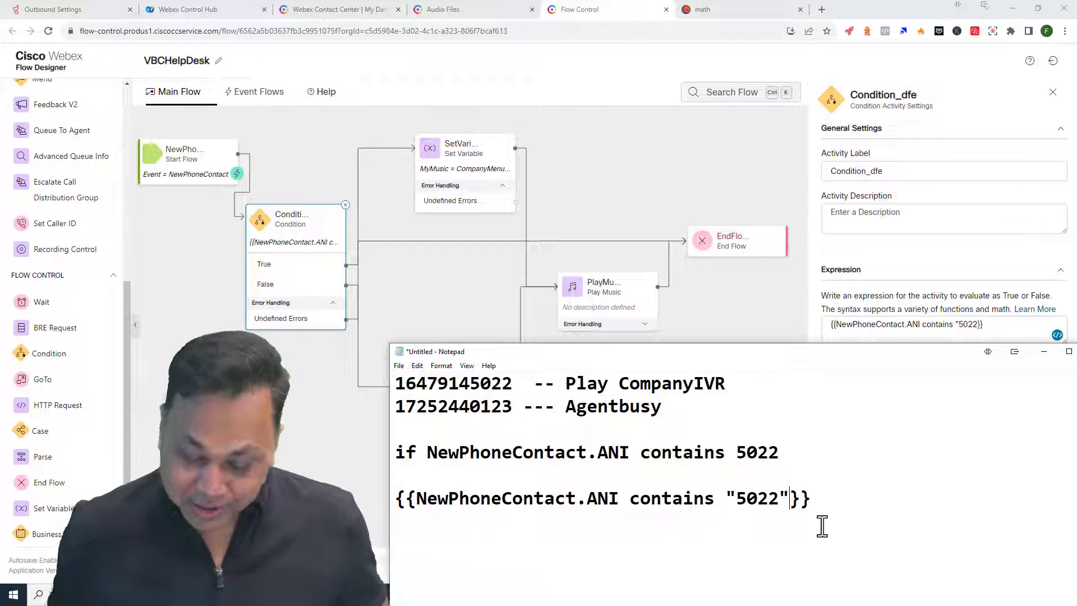
# - Copy the drafted expression line from Notepad, refocus the Condition expression, and start publishing again
pyautogui.moveTo(852, 500); pyautogui.dragTo(371, 509)
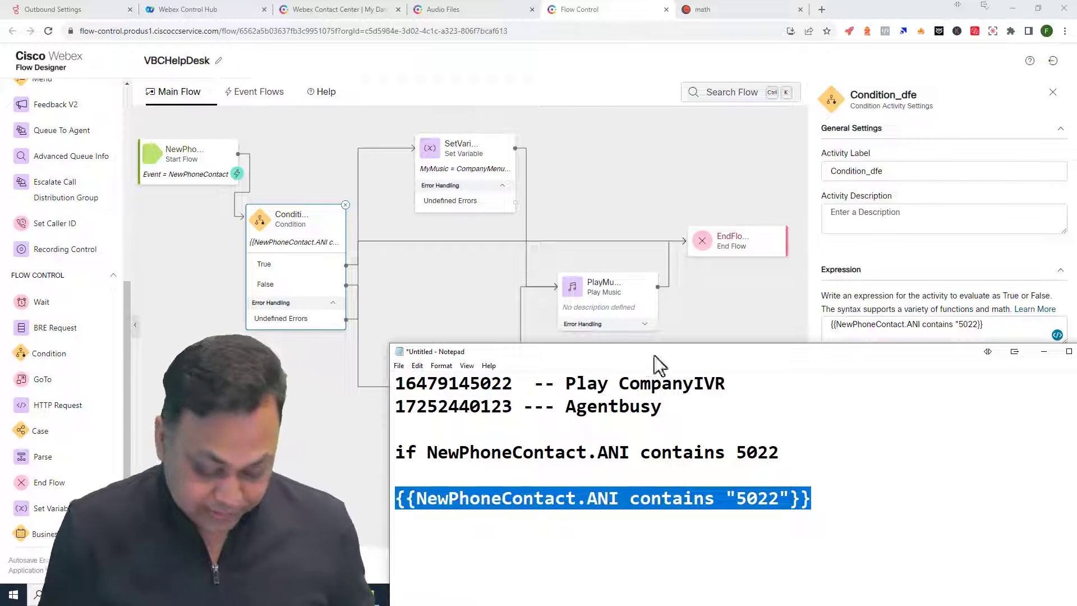
pyautogui.hotkey('alt', 'Tab')
pyautogui.click(765, 336)
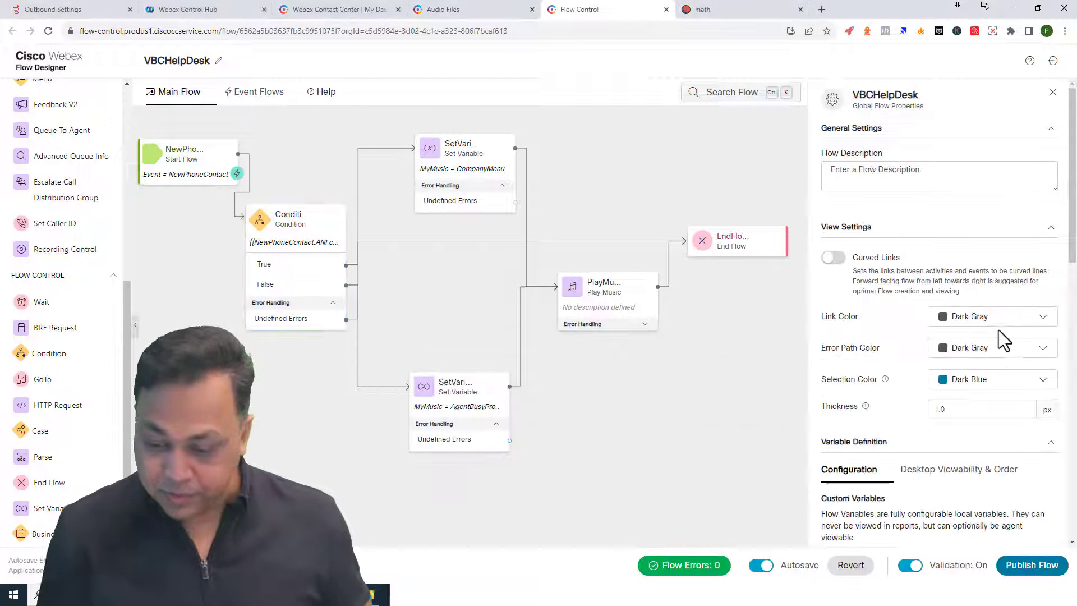
pyautogui.click(329, 279)
pyautogui.click(933, 324)
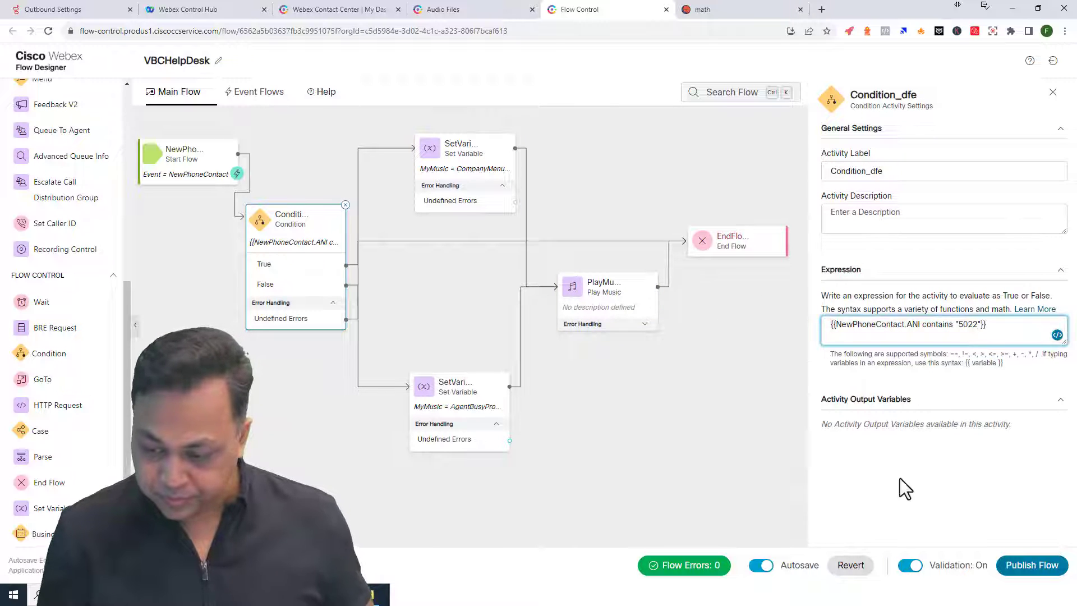
pyautogui.click(1032, 565)
# - Confirm republishing VBCHelpDesk and return to its canvas with Condition_dfe intact
pyautogui.click(609, 278)
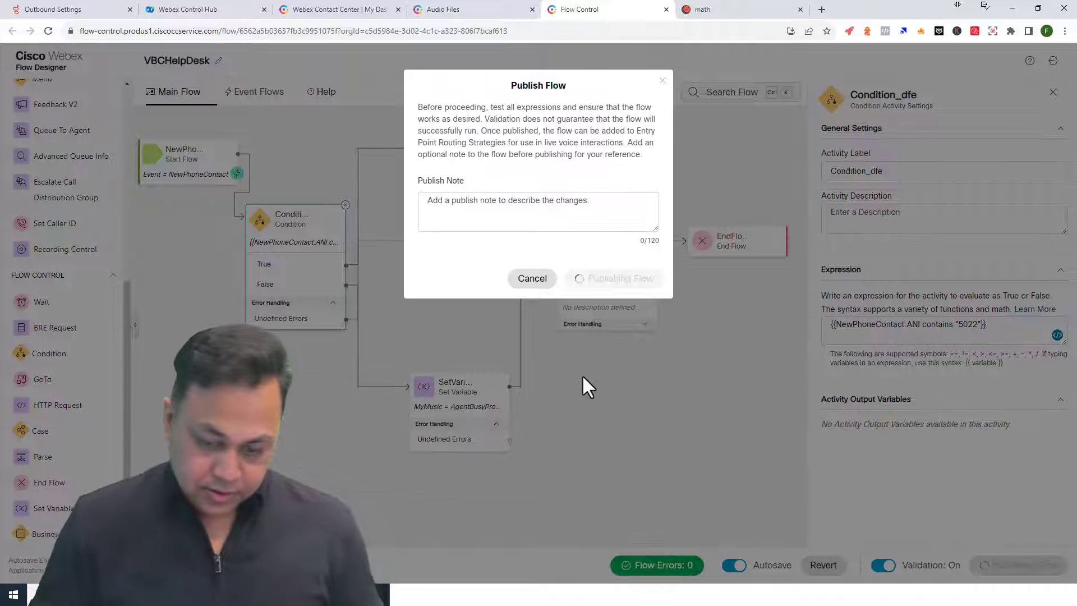
pyautogui.click(497, 355)
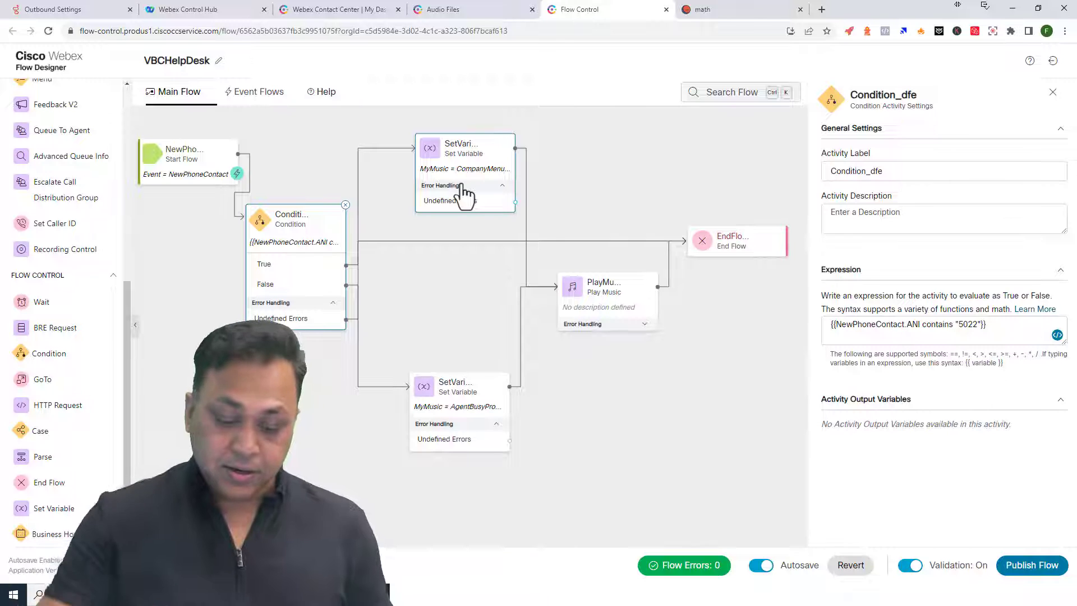
pyautogui.click(477, 391)
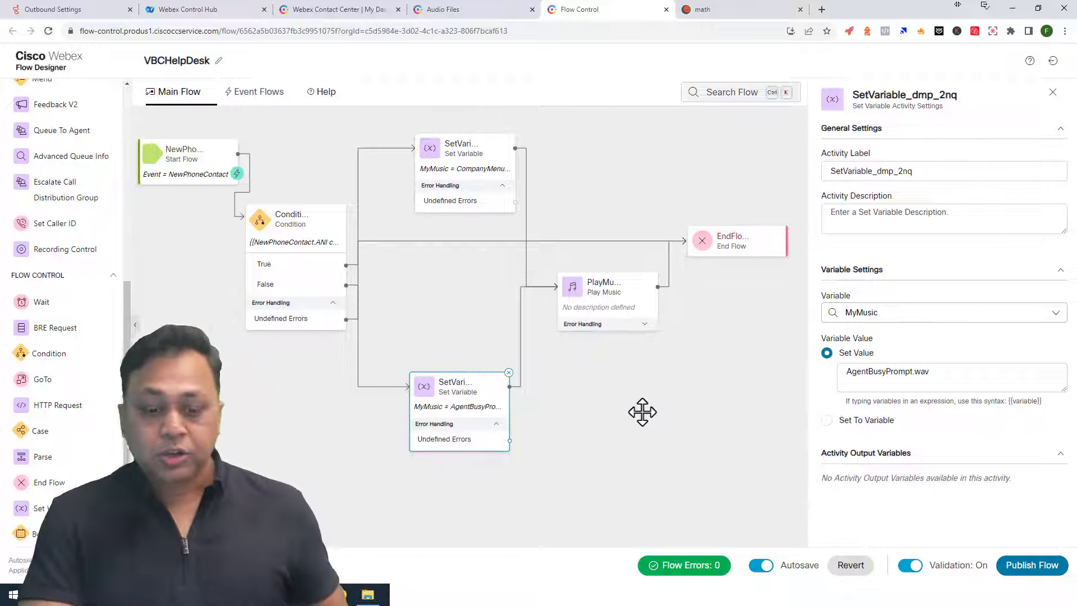
pyautogui.click(601, 306)
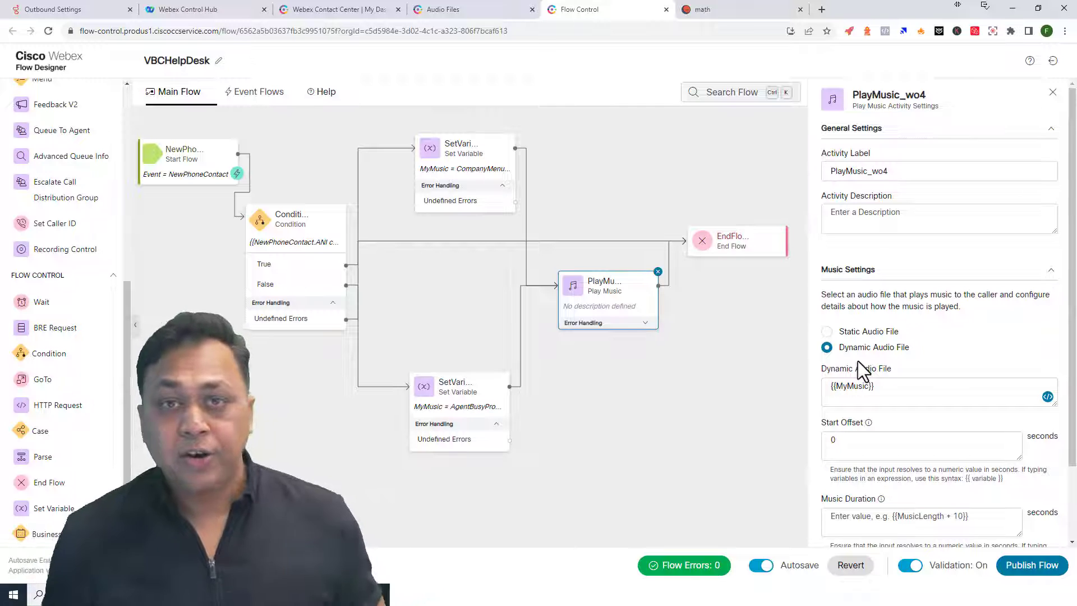
pyautogui.click(318, 294)
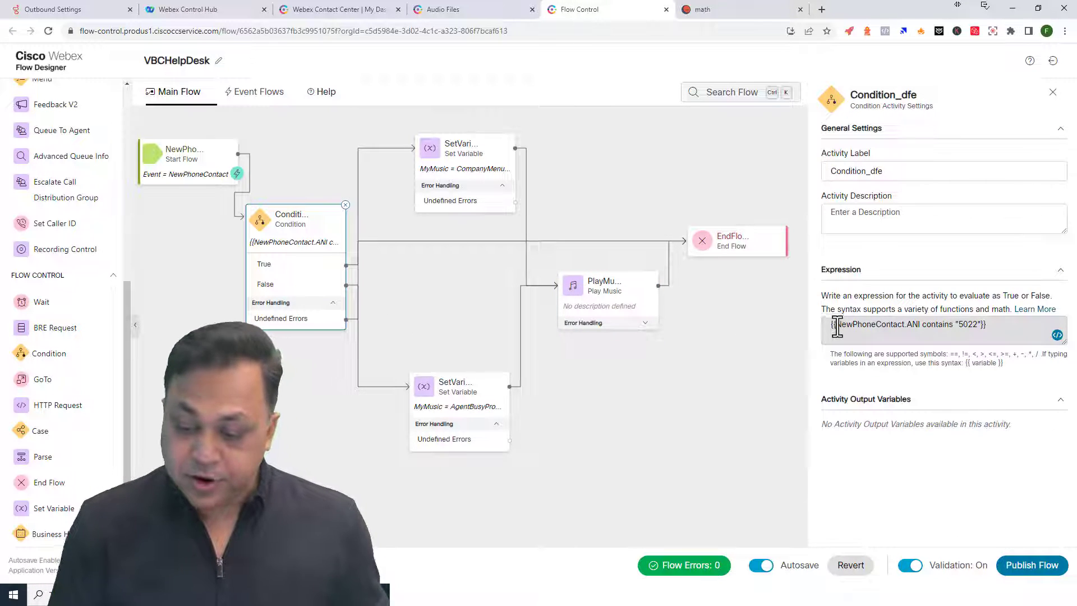
pyautogui.moveTo(836, 326); pyautogui.dragTo(984, 337)
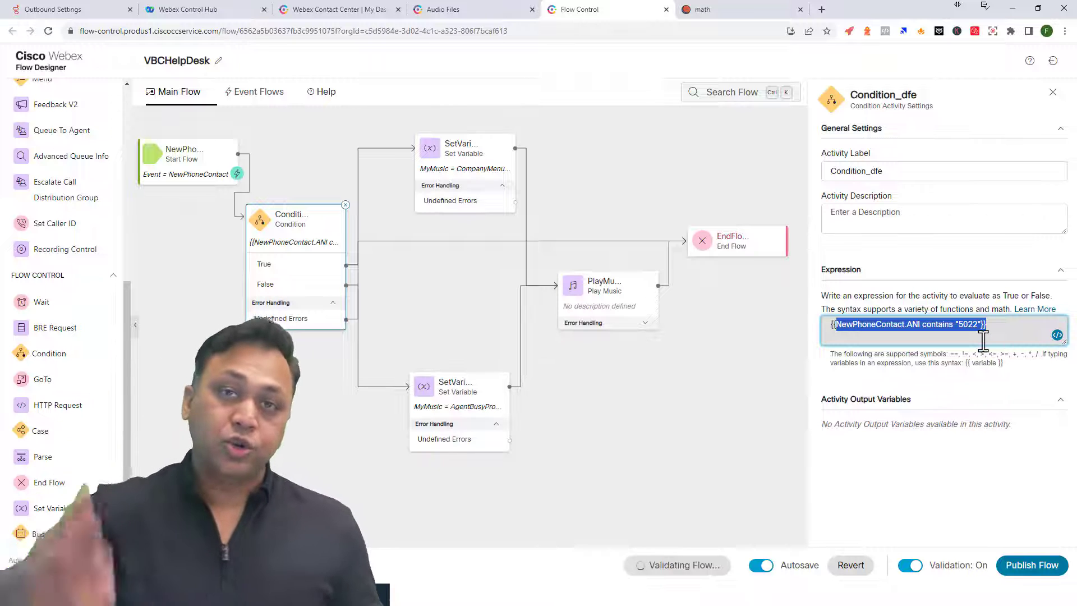